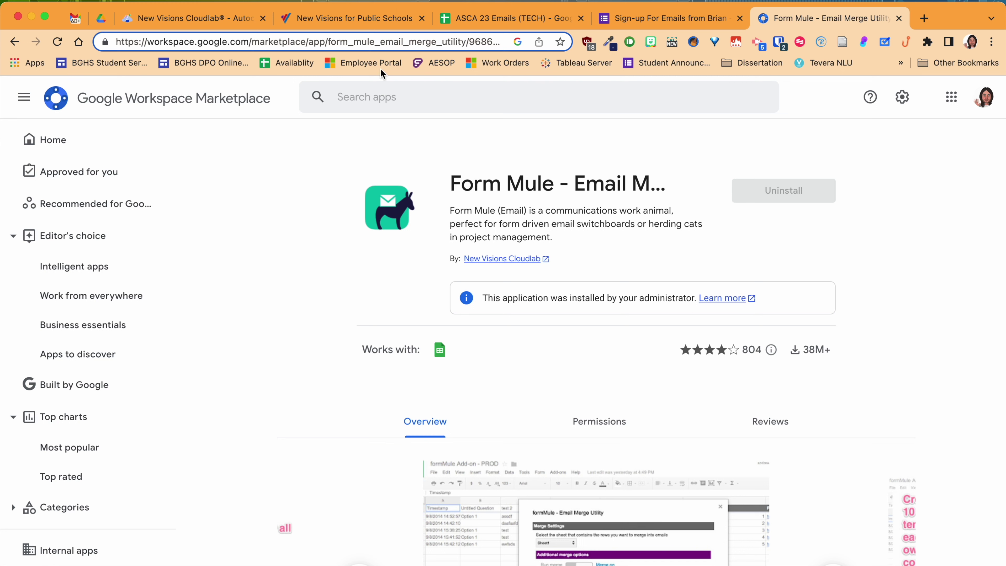
- Close the Autocrat Cloudlab and New Visions for Public Schools web pages
click(210, 23)
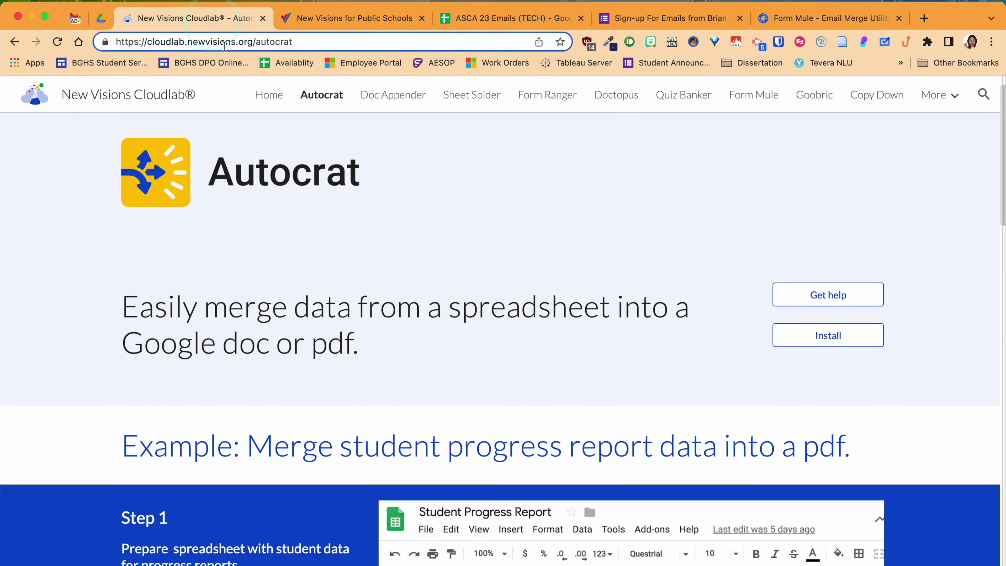
click(262, 20)
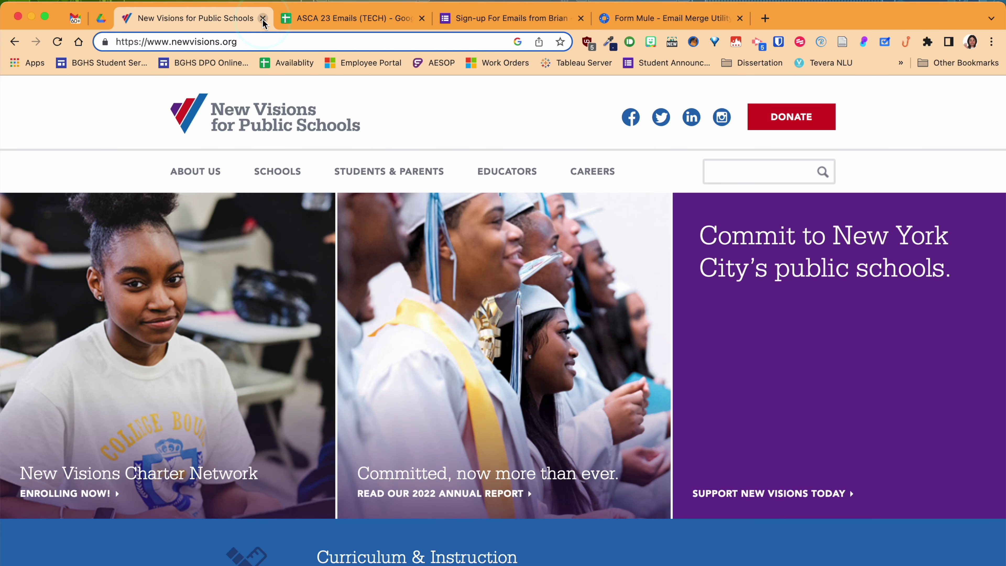
click(263, 19)
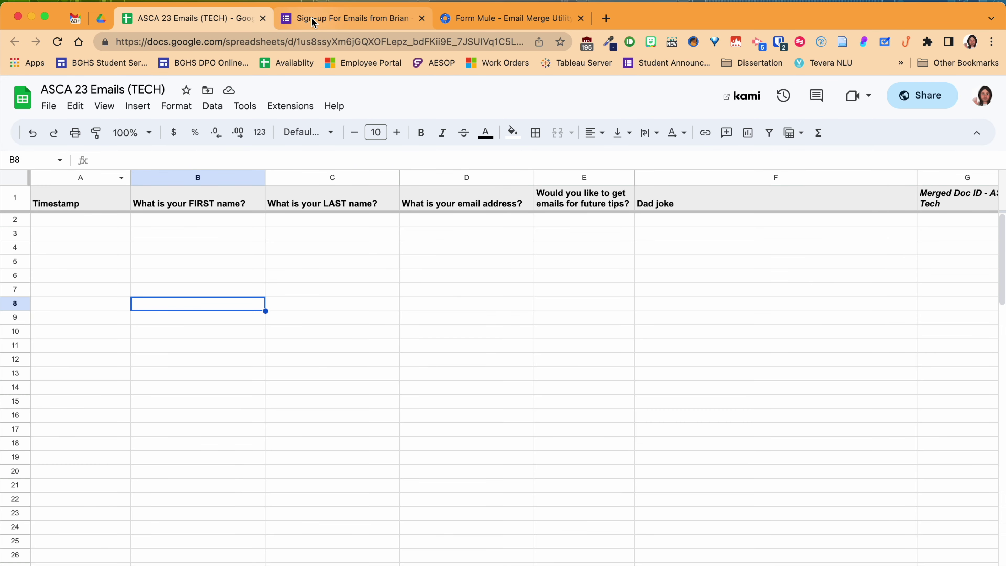
- In Google Drive, open ASCA 23 > Tech Emails and then the Tech Confirmation document
click(102, 24)
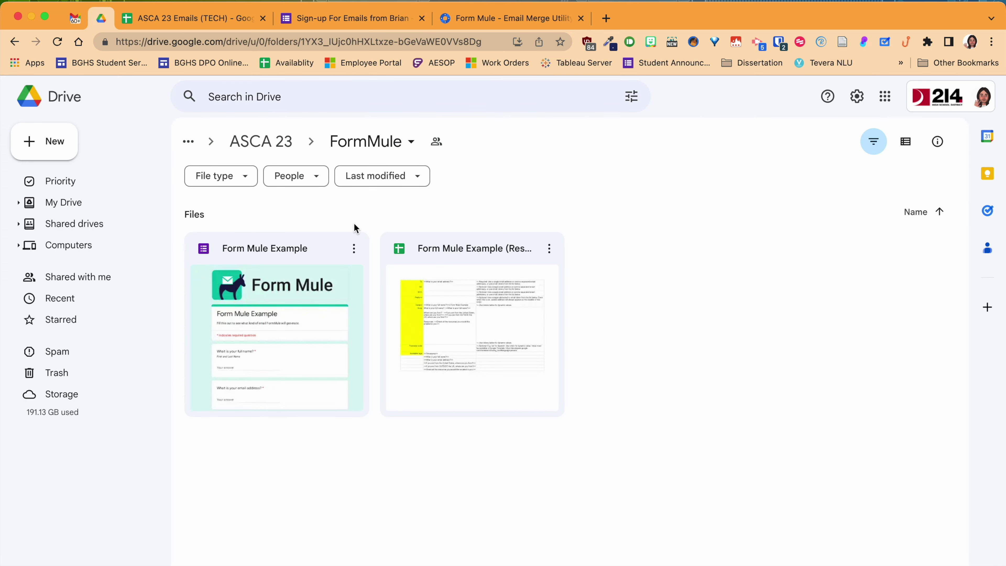
click(289, 144)
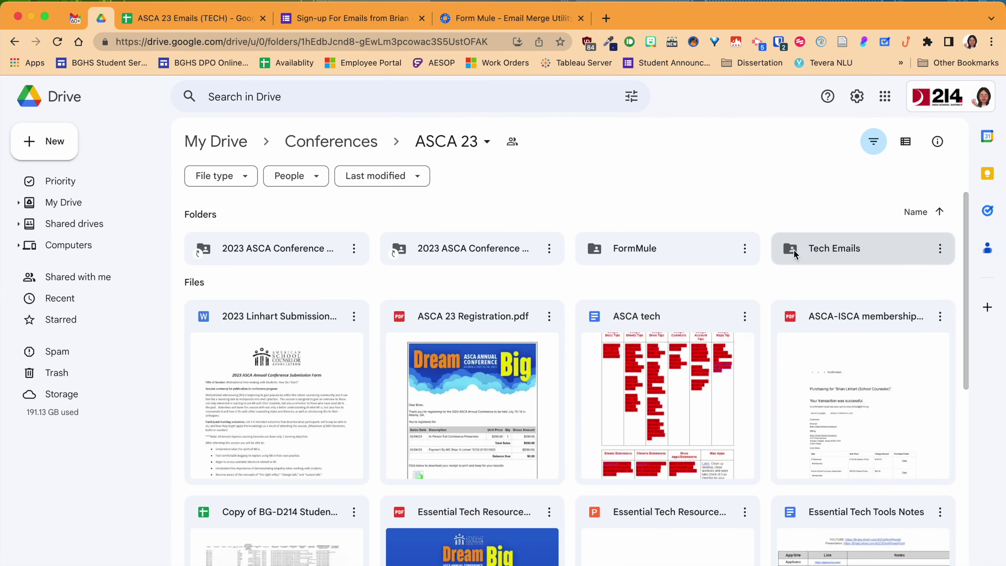
double_click(820, 243)
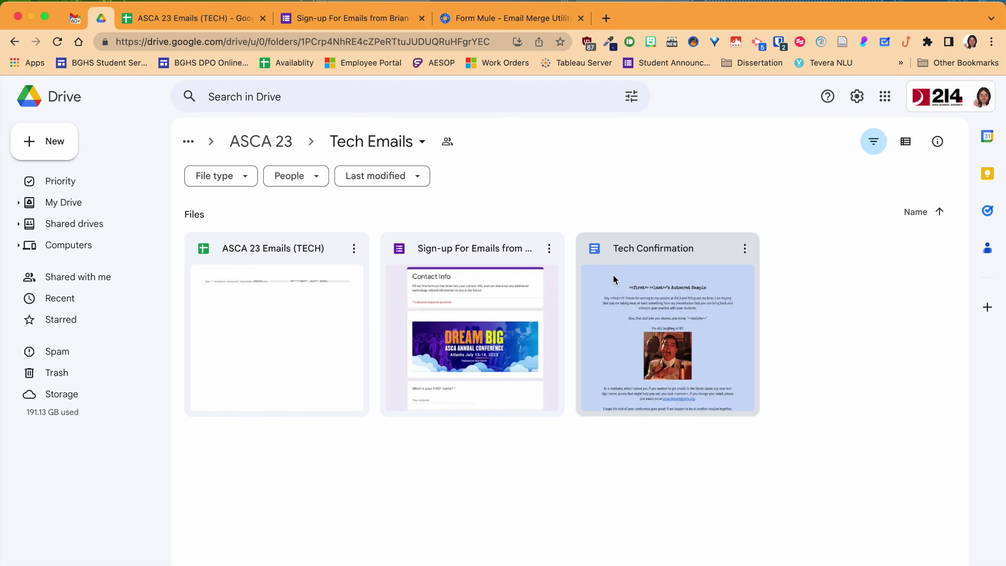
double_click(612, 279)
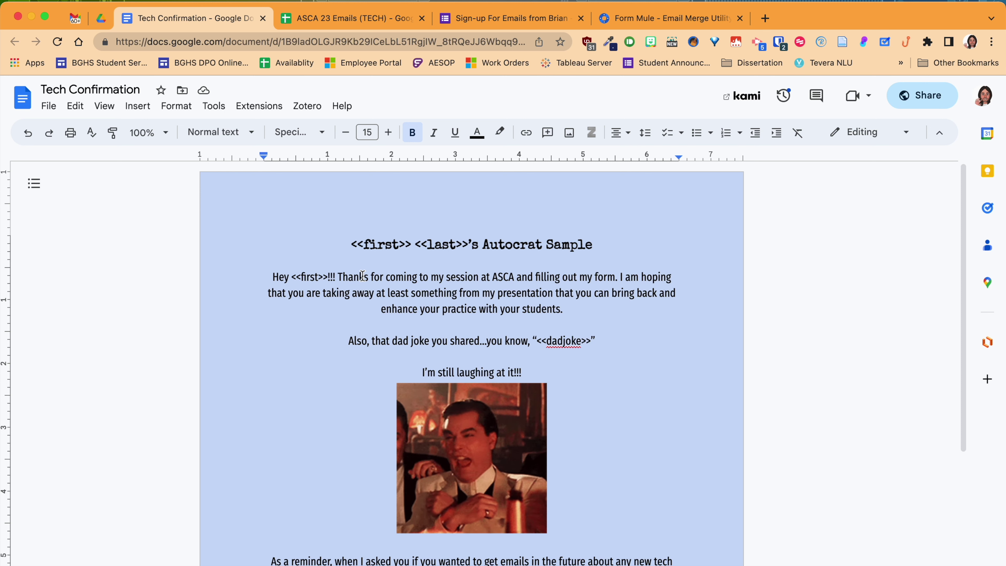
- Scroll down the Tech Confirmation template to view the <<dadjoke>> line and laughing GIF
scroll(363, 275, down, 2)
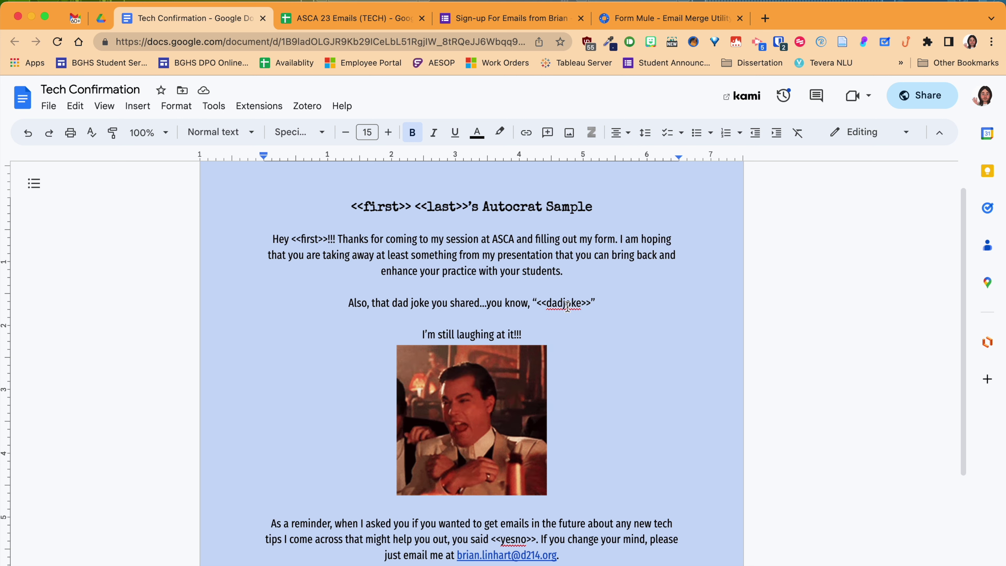
scroll(519, 540, down, 3)
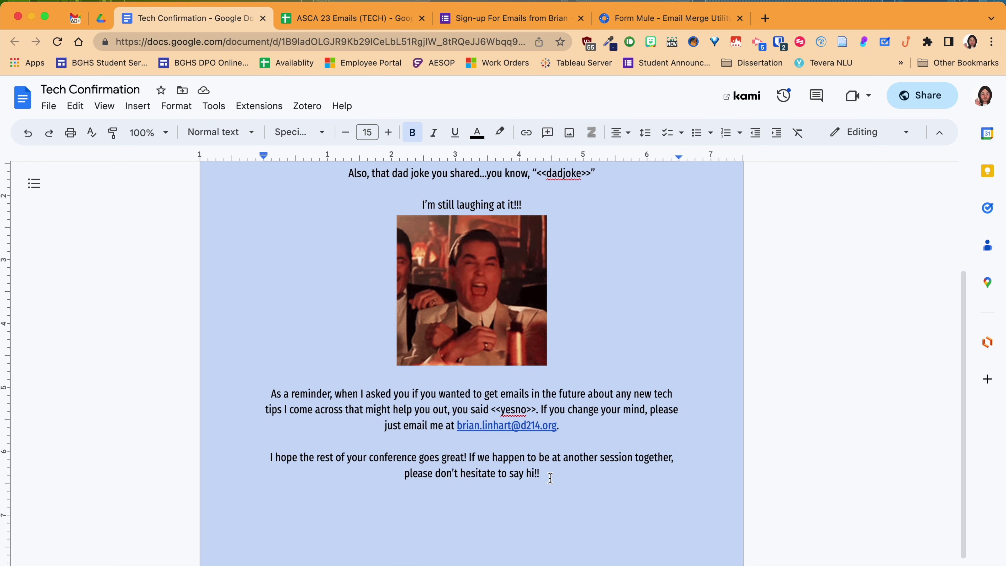
scroll(550, 478, up, 3)
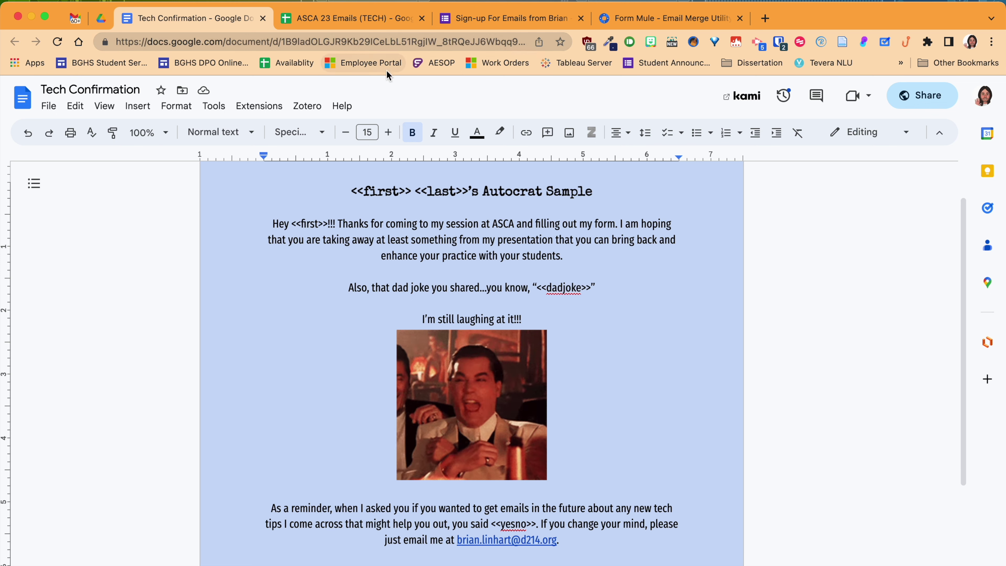
- Review the sign-up form's name, email, yes/no and dad joke questions, then return to Responses
click(480, 22)
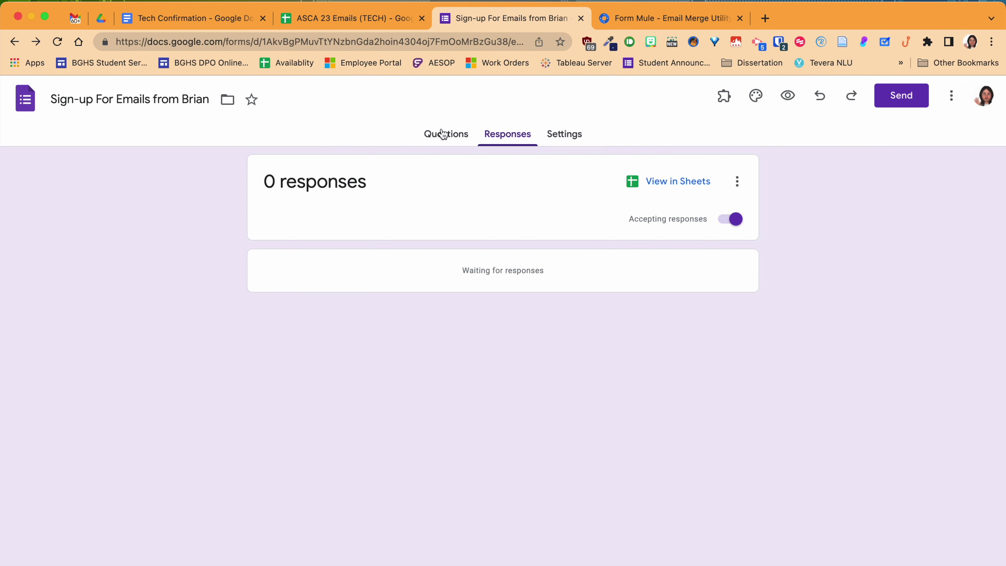
click(440, 135)
scroll(389, 250, down, 1)
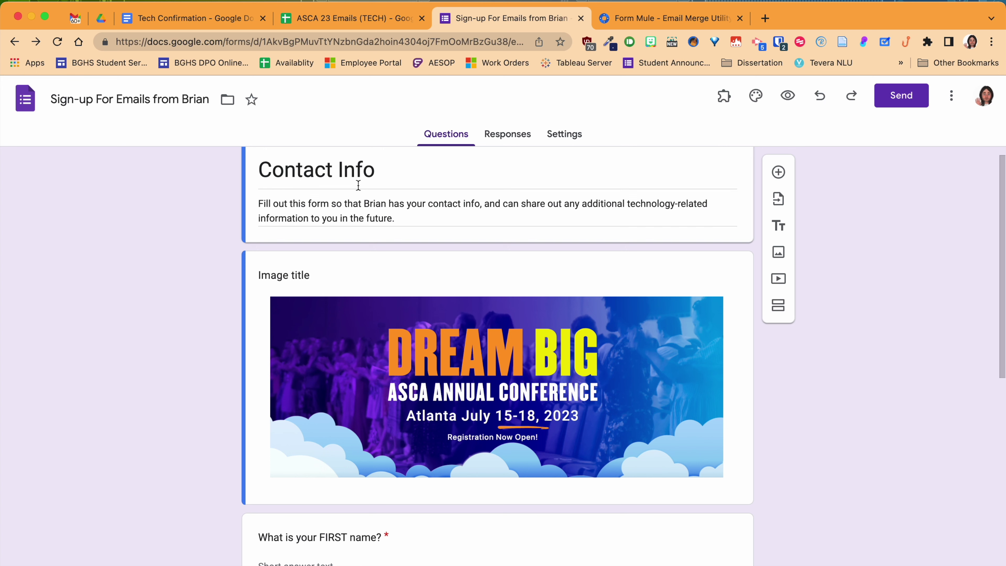
scroll(358, 185, down, 6)
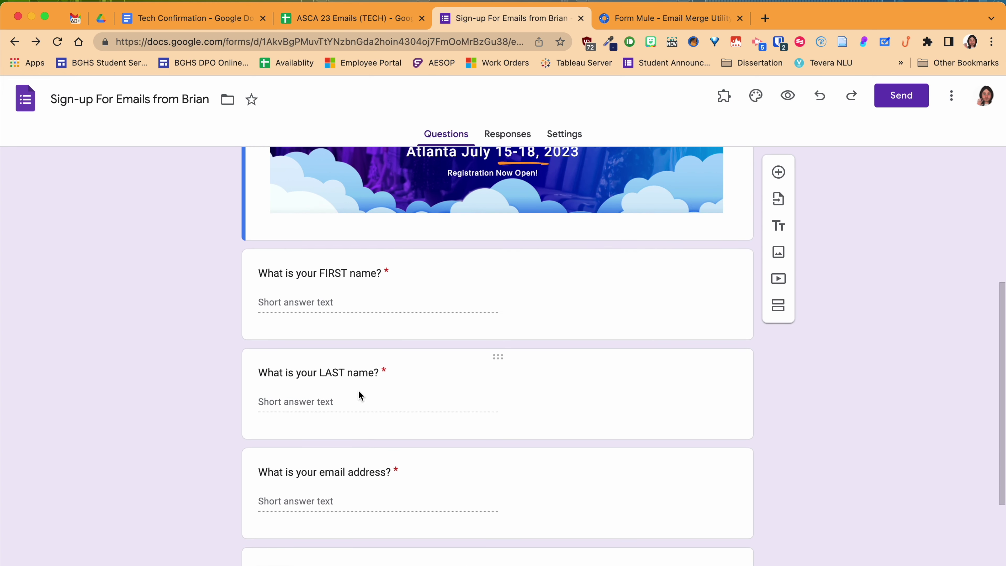
scroll(358, 390, down, 3)
scroll(389, 350, down, 2)
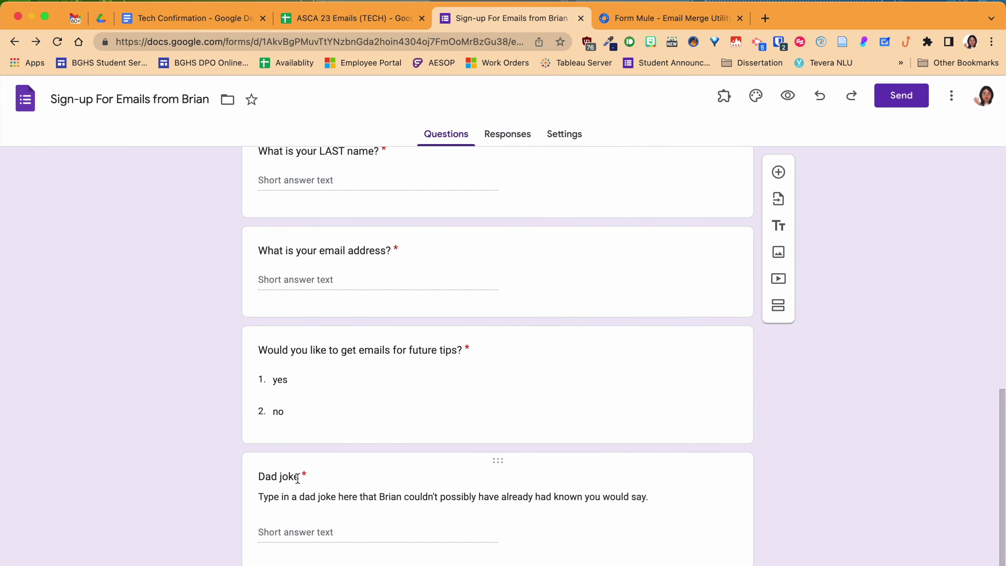
scroll(298, 478, up, 10)
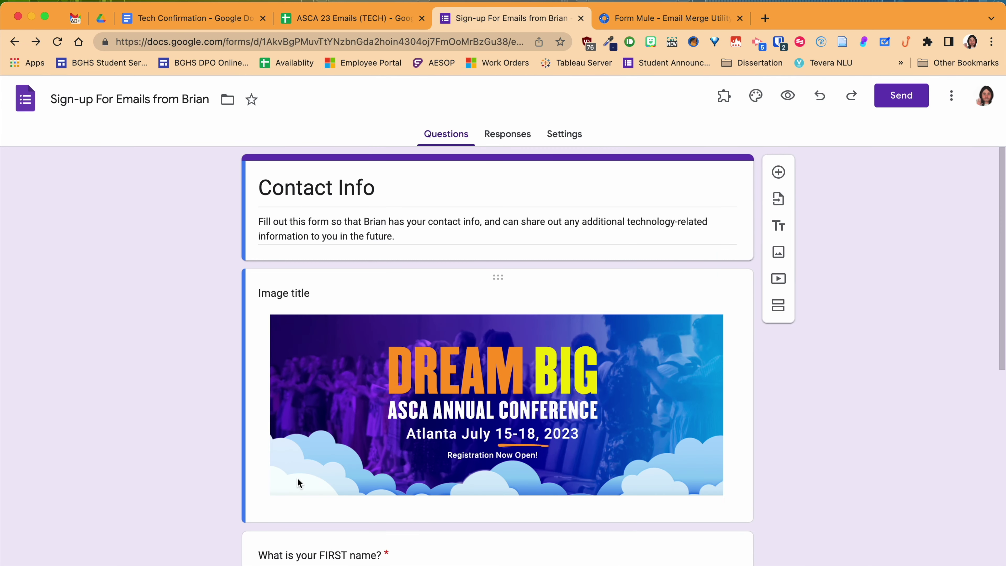
click(505, 139)
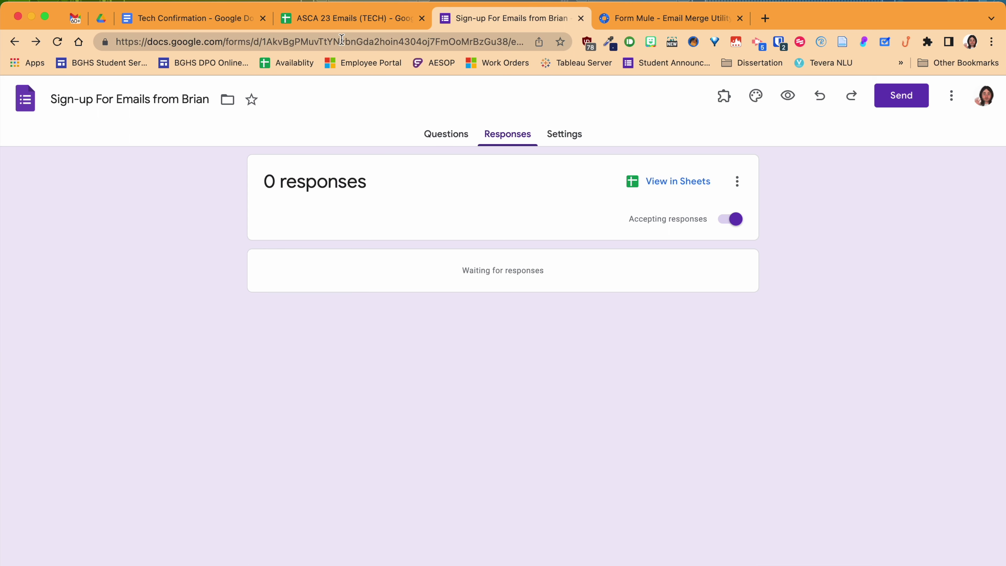
- Switch to the ASCA 23 Emails (TECH) response spreadsheet
click(334, 19)
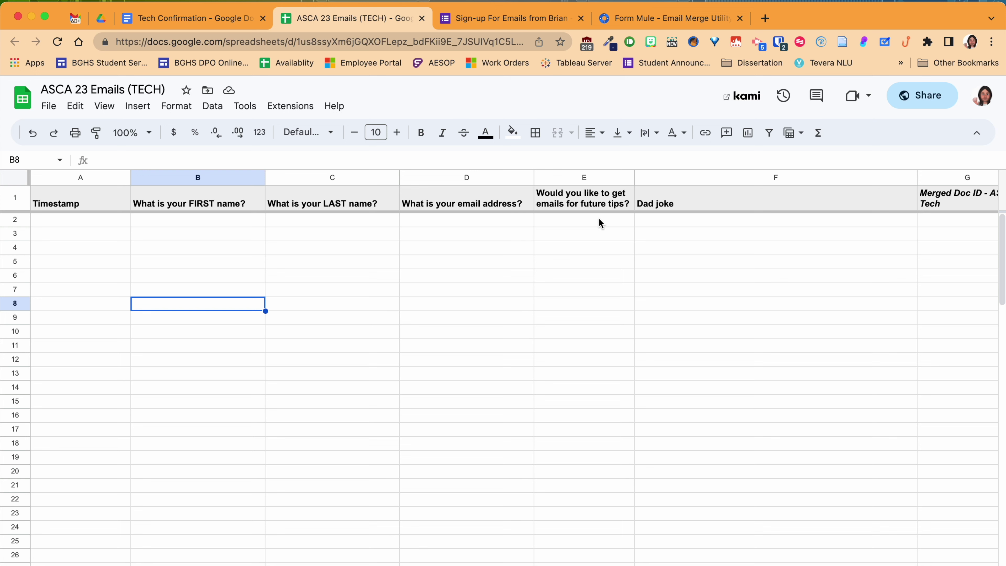
click(653, 141)
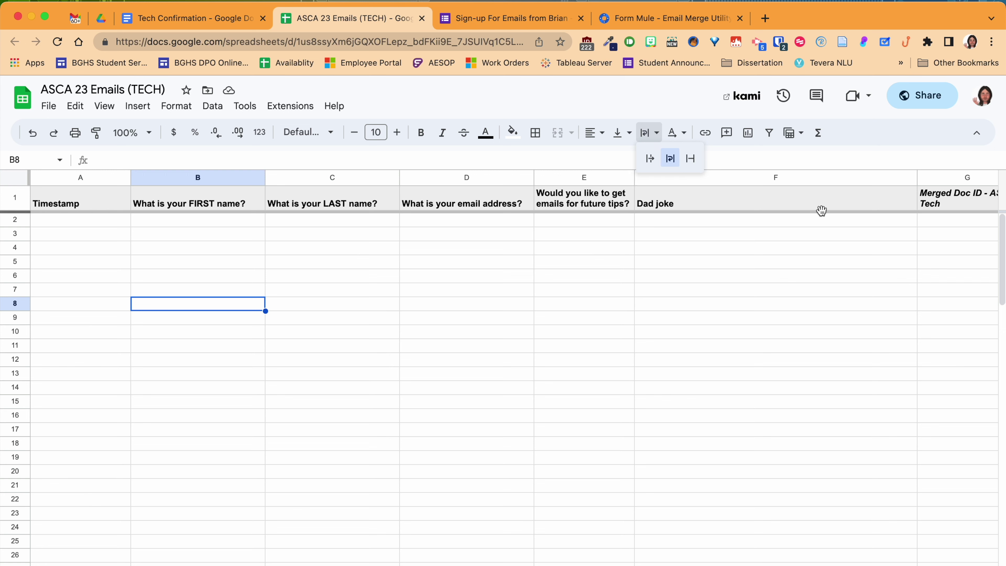
click(583, 185)
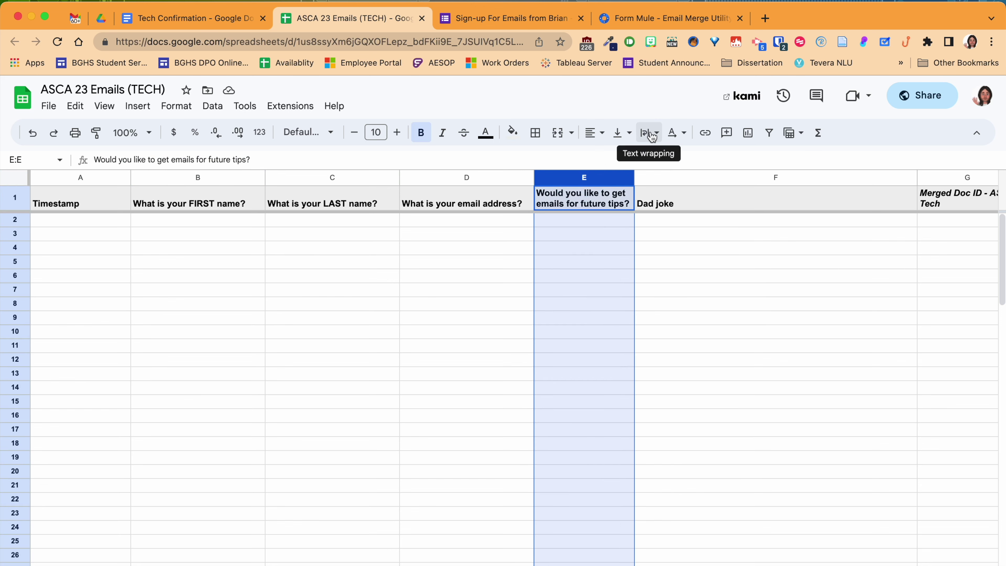
click(456, 313)
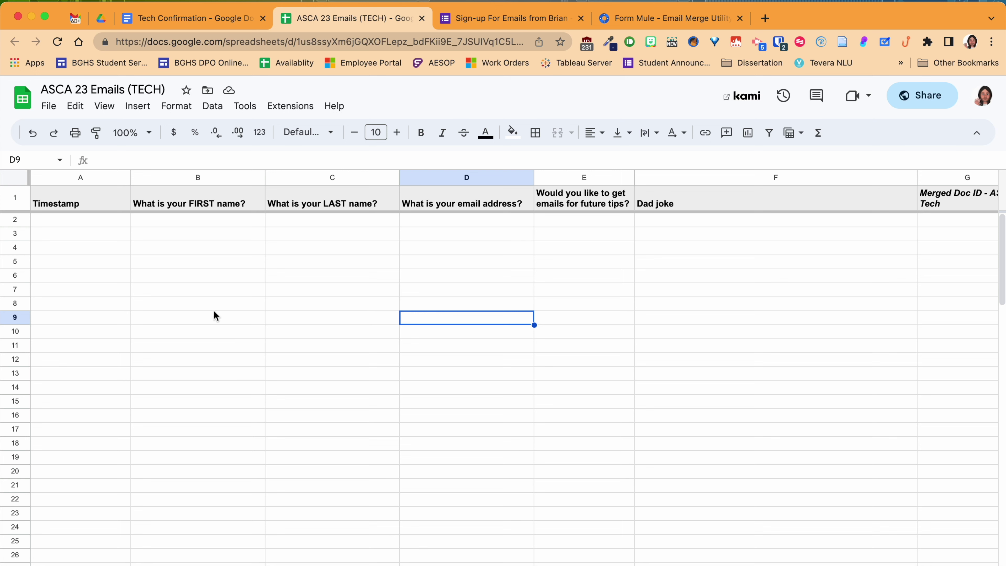
- Search 'autocrat webstore' in a new tab and open Autocrat's Google Workspace Marketplace listing
click(765, 18)
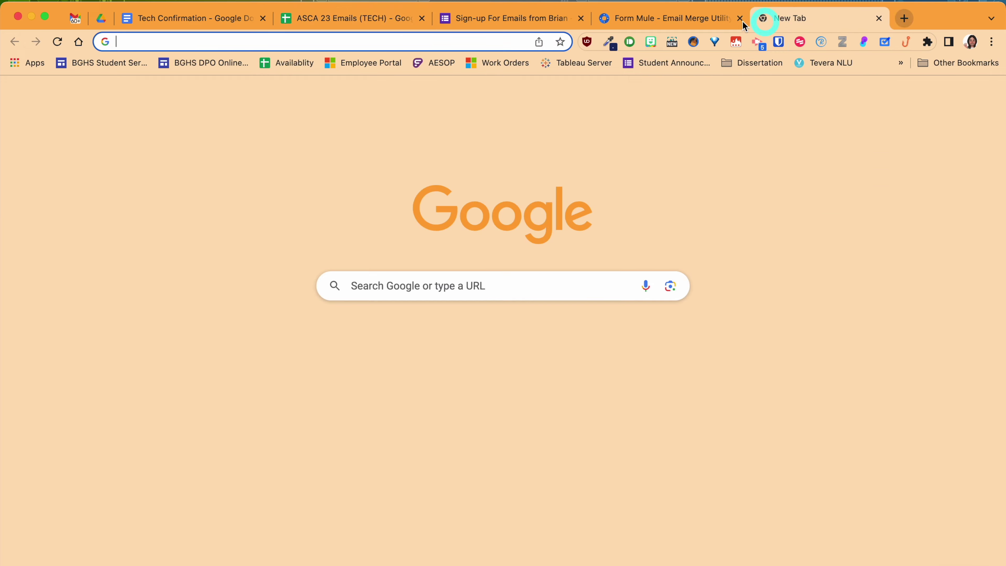
click(362, 42)
text(auotcrate webso)
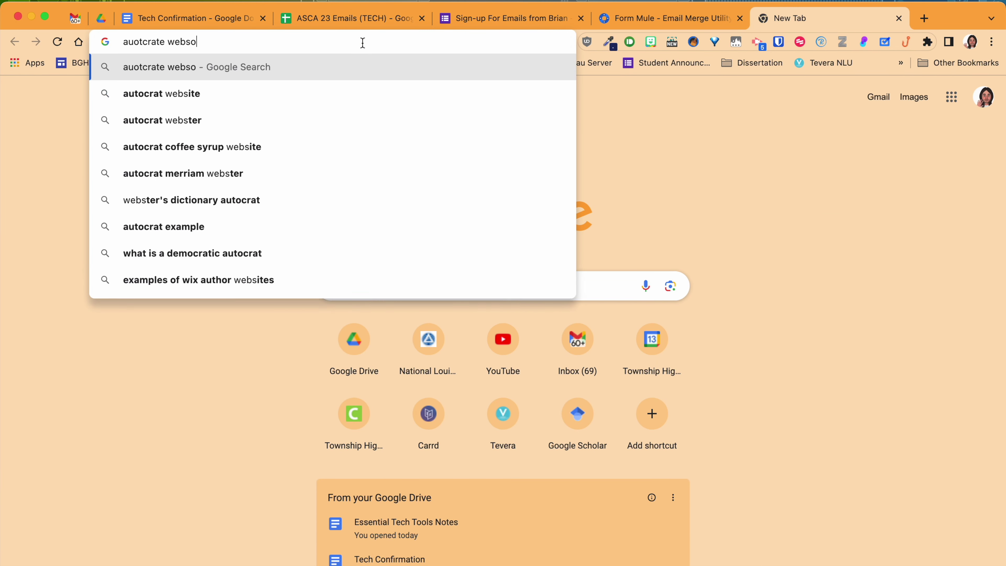
key(BackSpace)
text(topre)
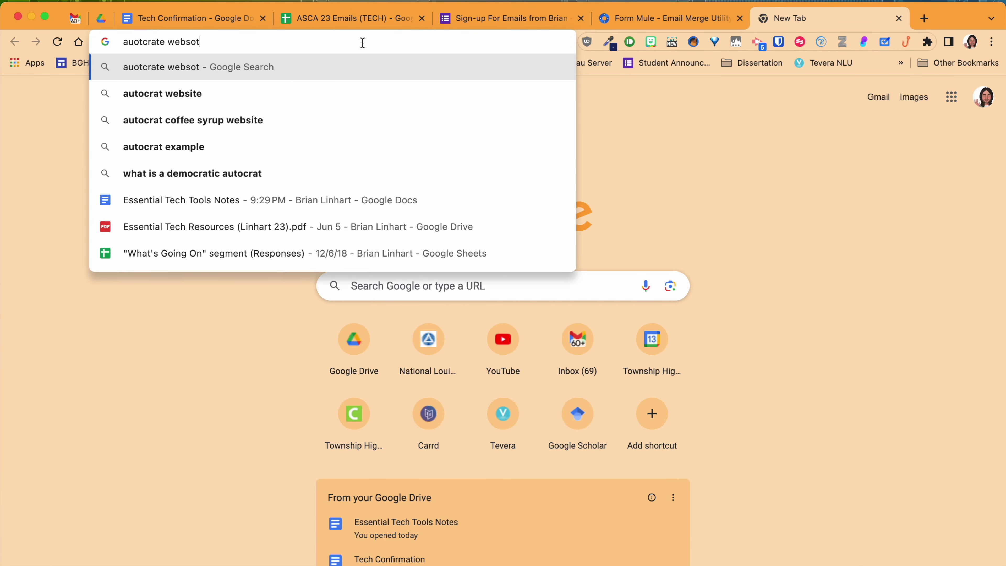
key(Return)
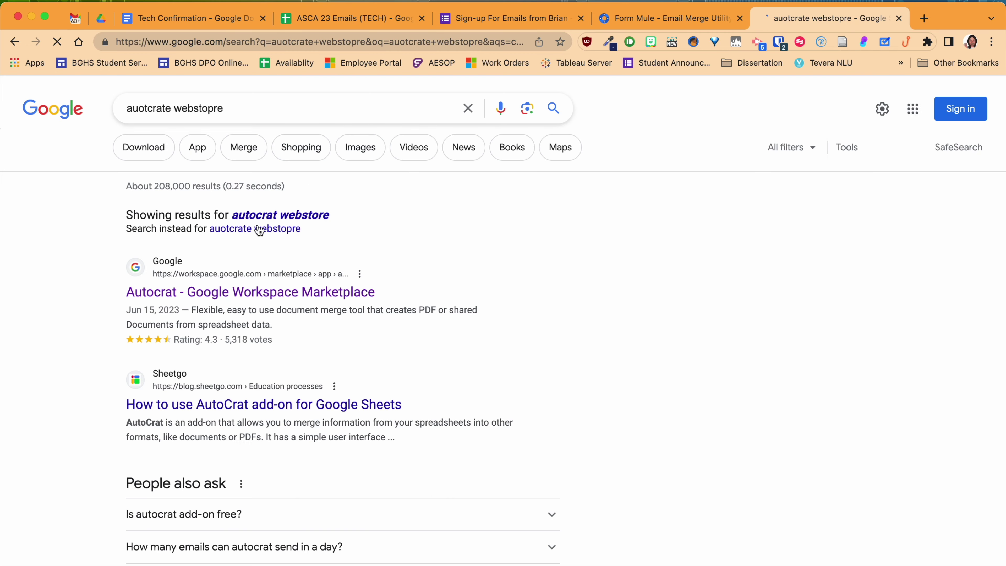
click(232, 294)
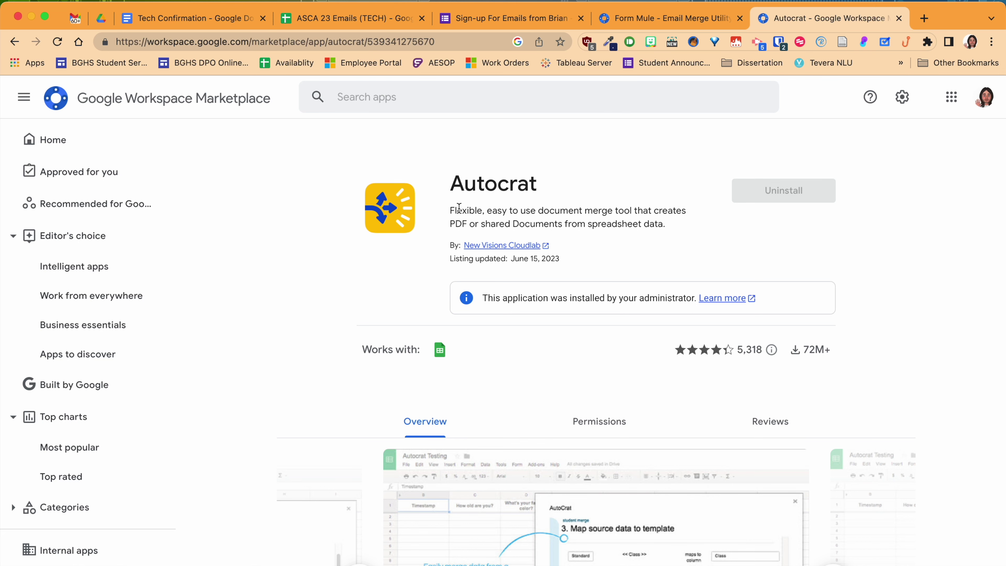
click(360, 18)
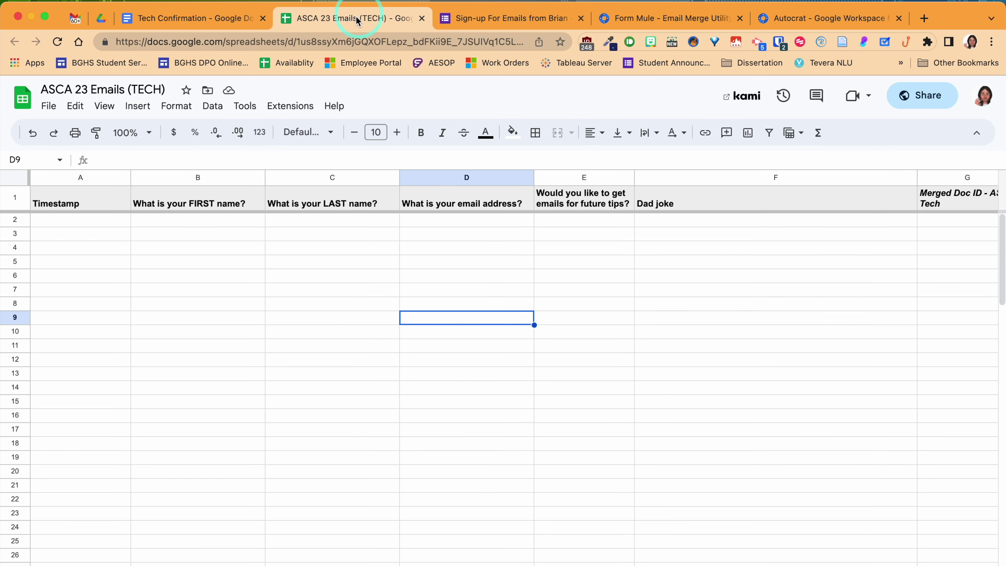
- Launch AutoCrat from Extensions > Autocrat > Open on the ASCA 23 Emails (TECH) sheet
click(297, 113)
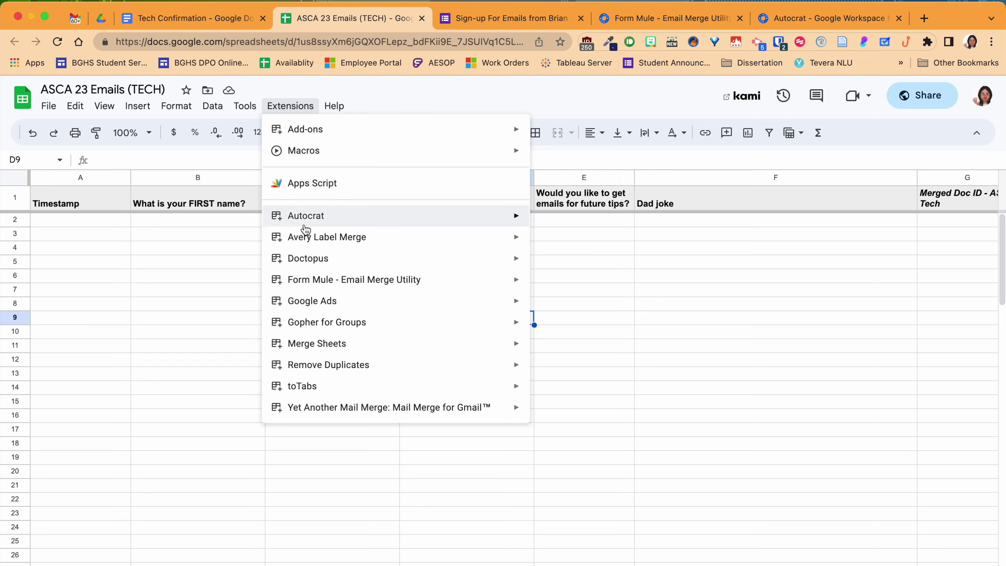
mouse_move(309, 245)
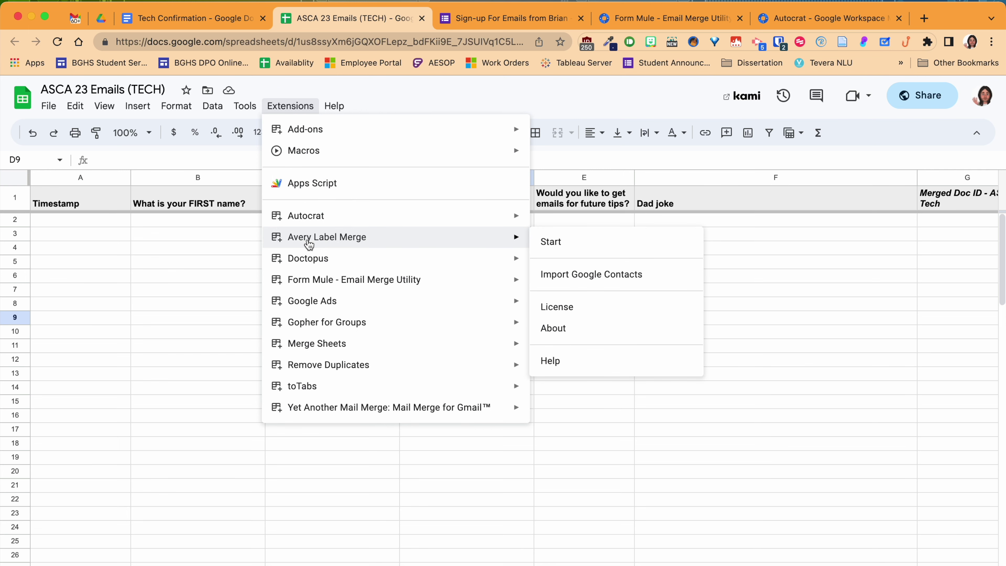
mouse_move(317, 216)
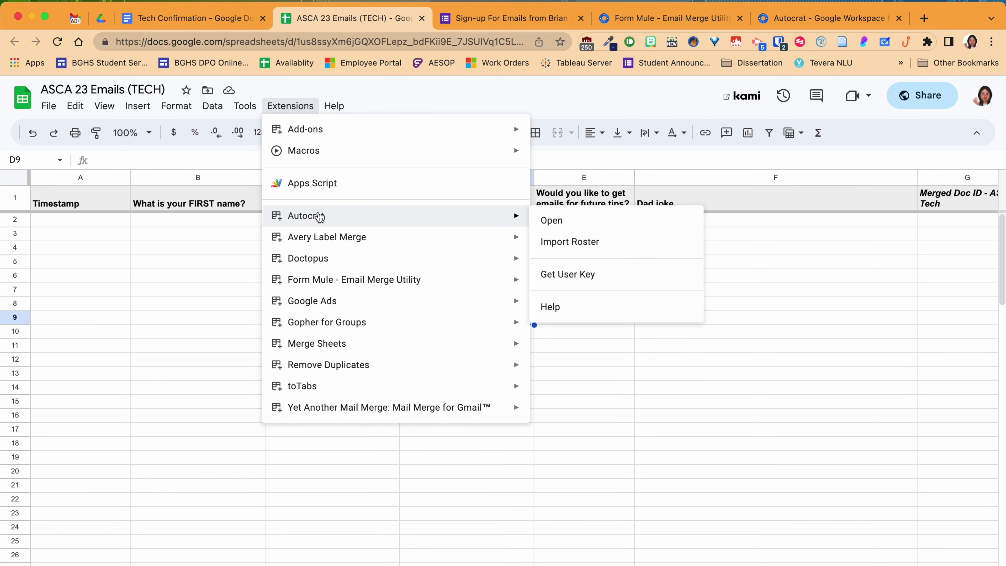
click(554, 221)
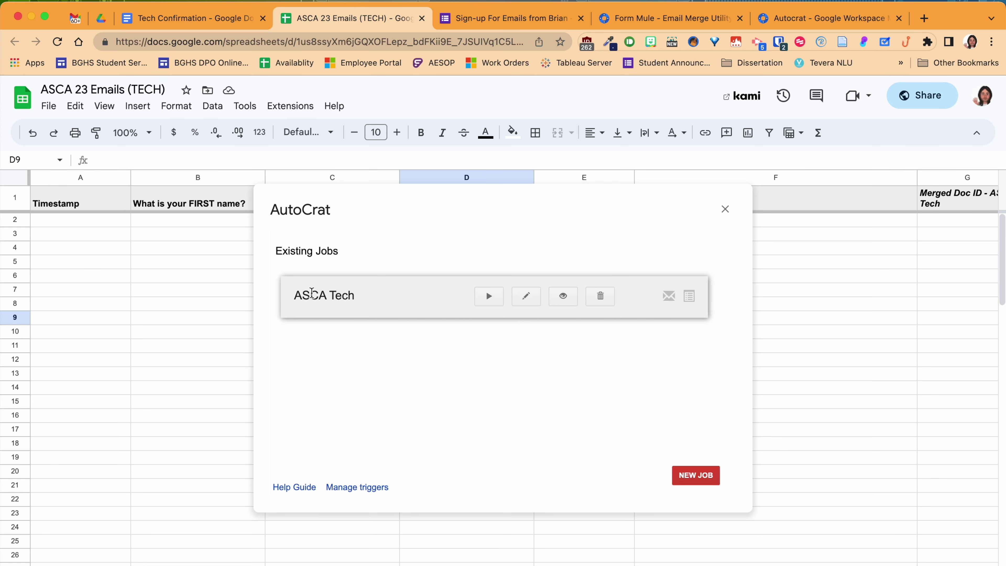
- Edit the existing ASCA Tech job and continue past its job name to template selection
click(536, 303)
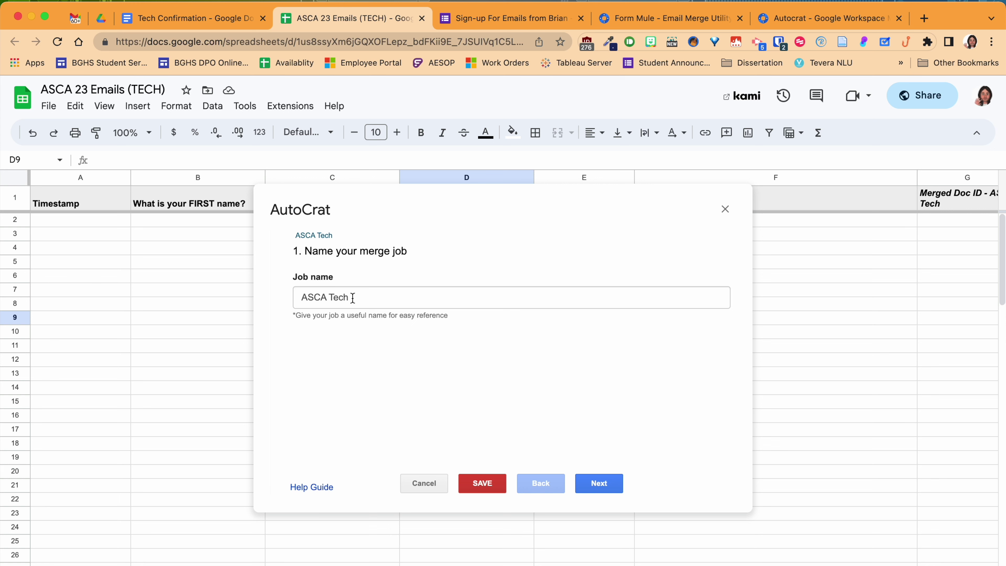
click(597, 486)
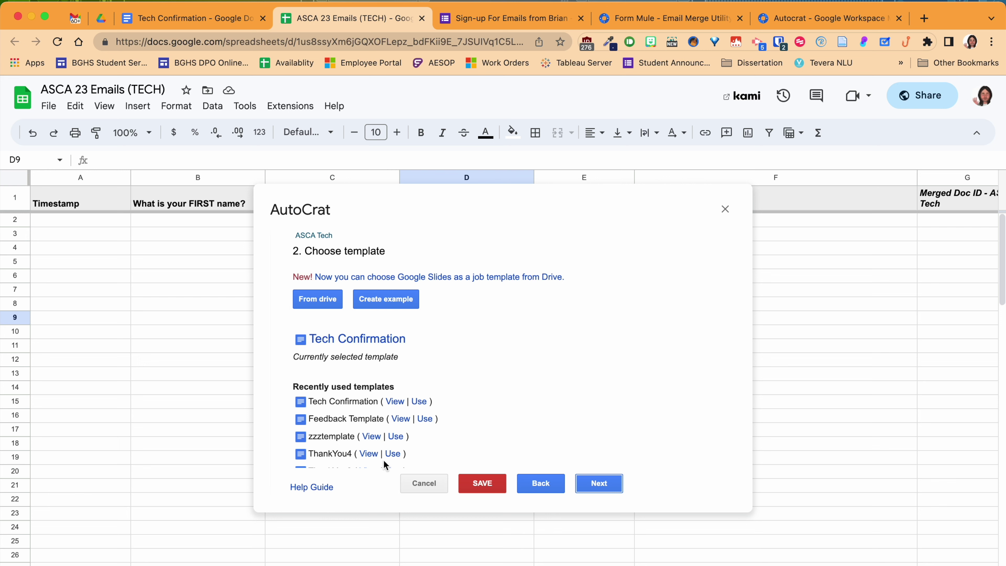
- Keep Tech Confirmation as the template and continue to mapping source data
scroll(372, 419, down, 3)
scroll(372, 416, up, 3)
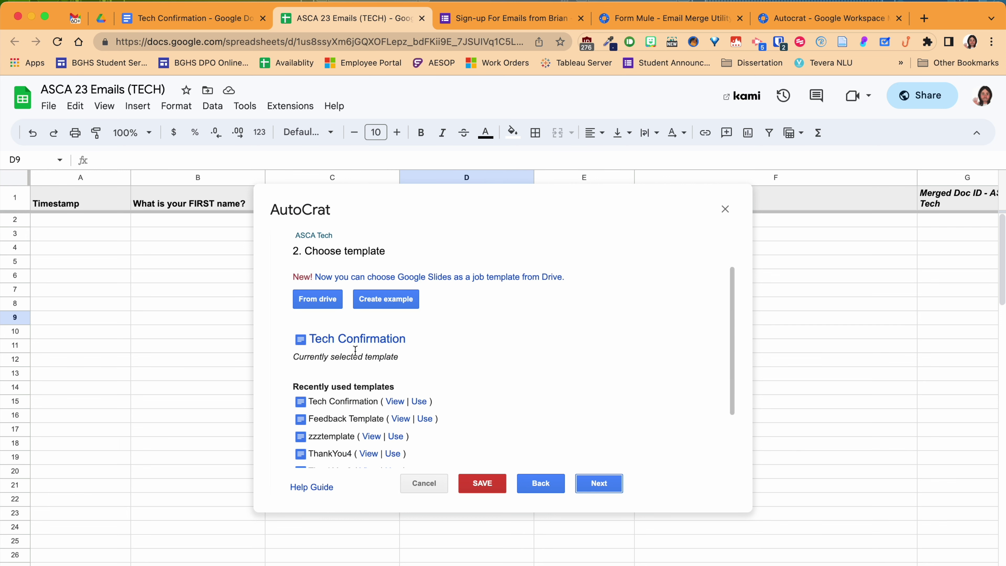
click(599, 484)
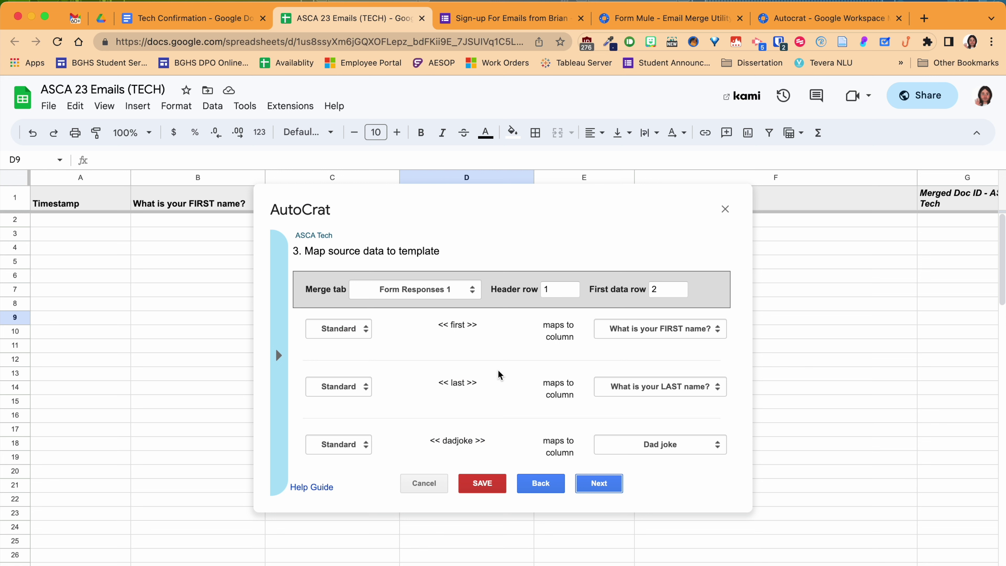
scroll(491, 366, down, 2)
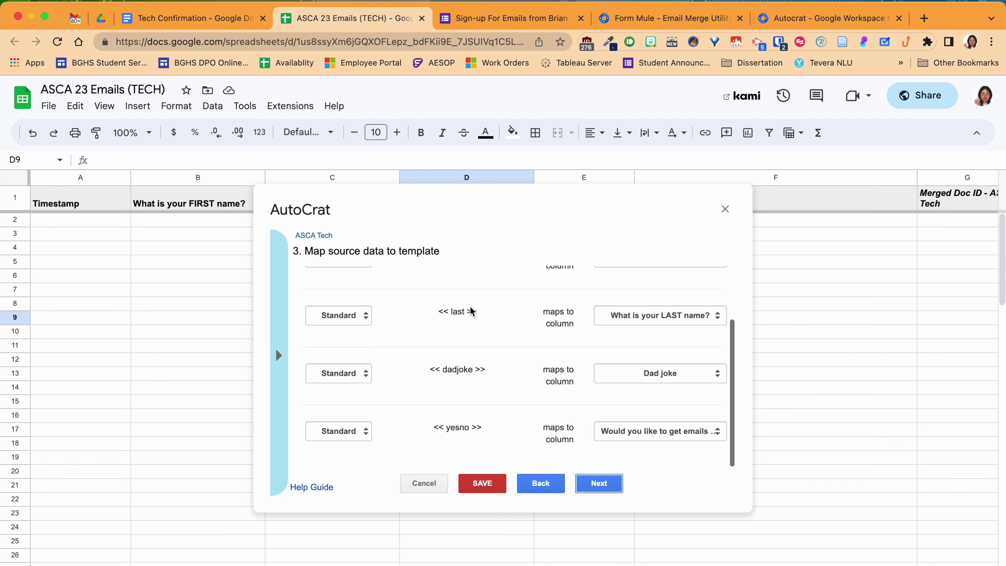
scroll(470, 306, up, 5)
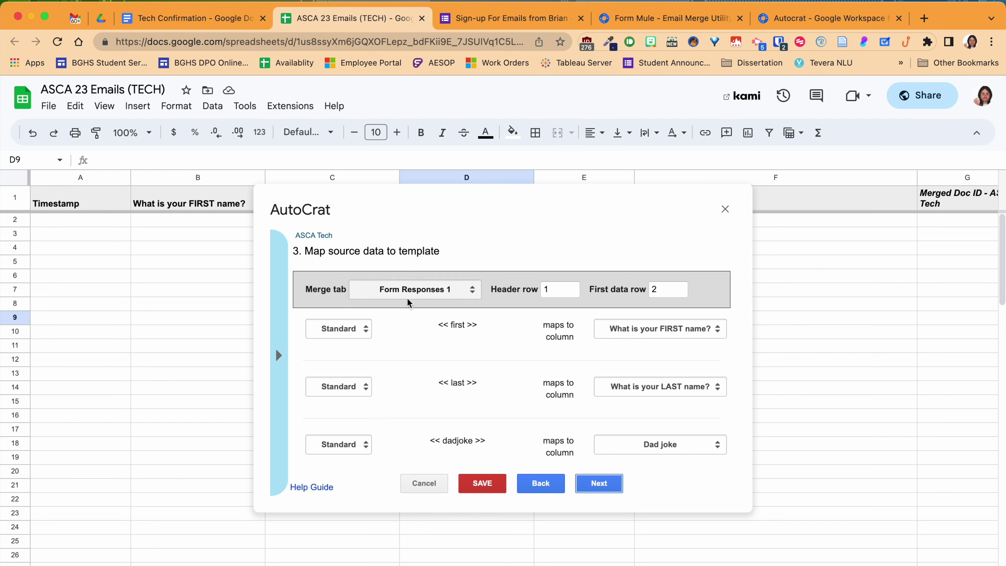
double_click(400, 201)
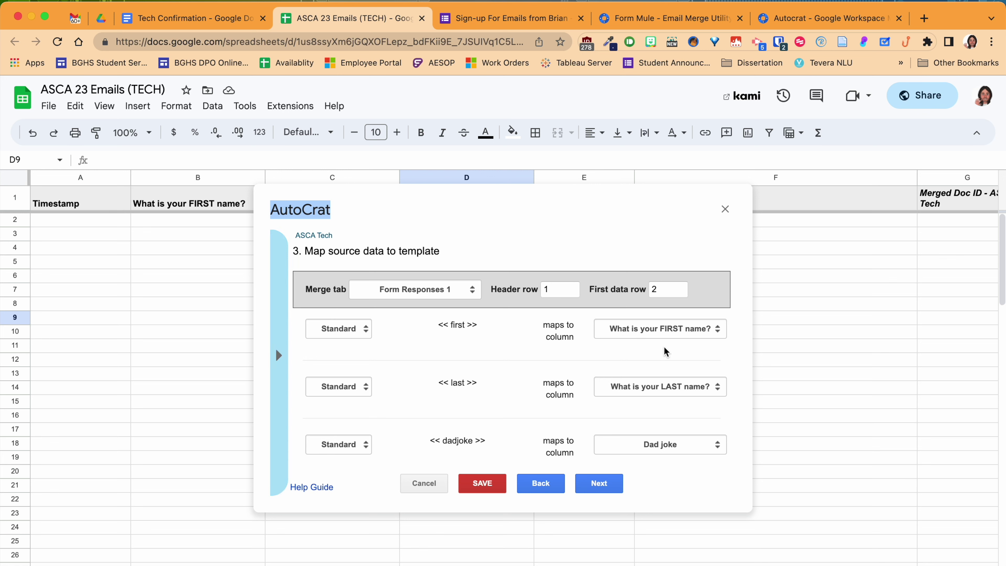
click(701, 329)
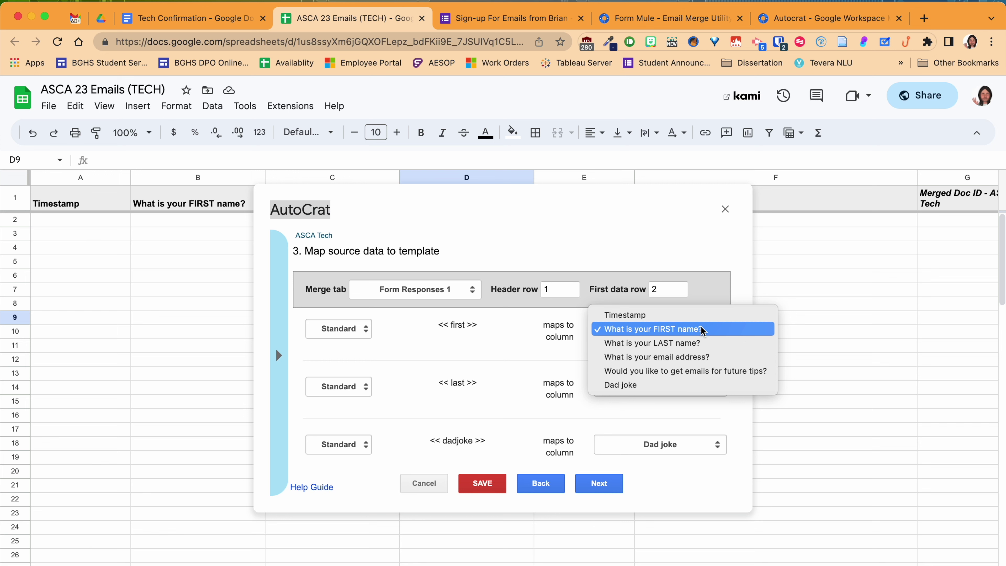
- Leave the first, last, dadjoke and yesno mappings unchanged and proceed to File settings
click(847, 228)
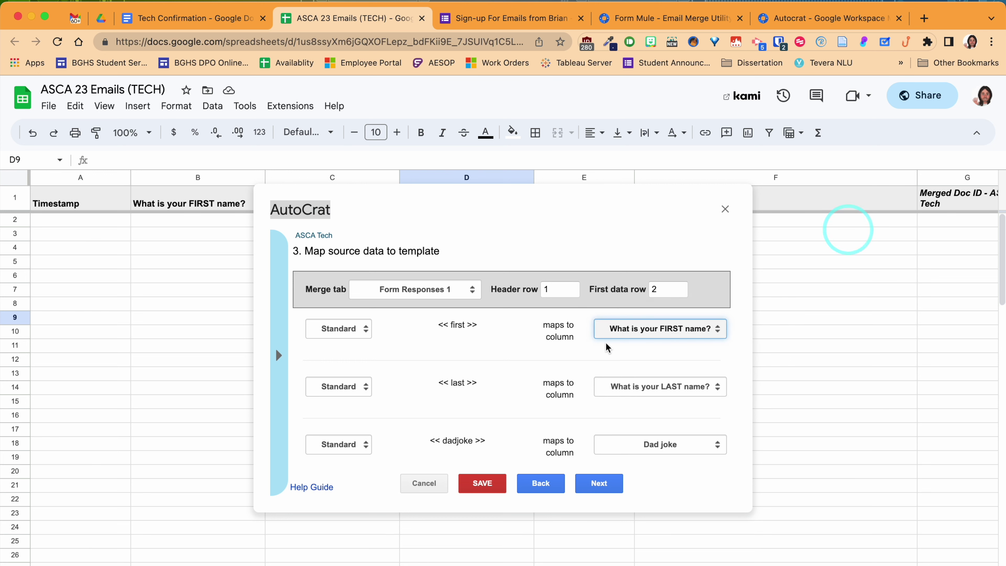
scroll(689, 330, down, 3)
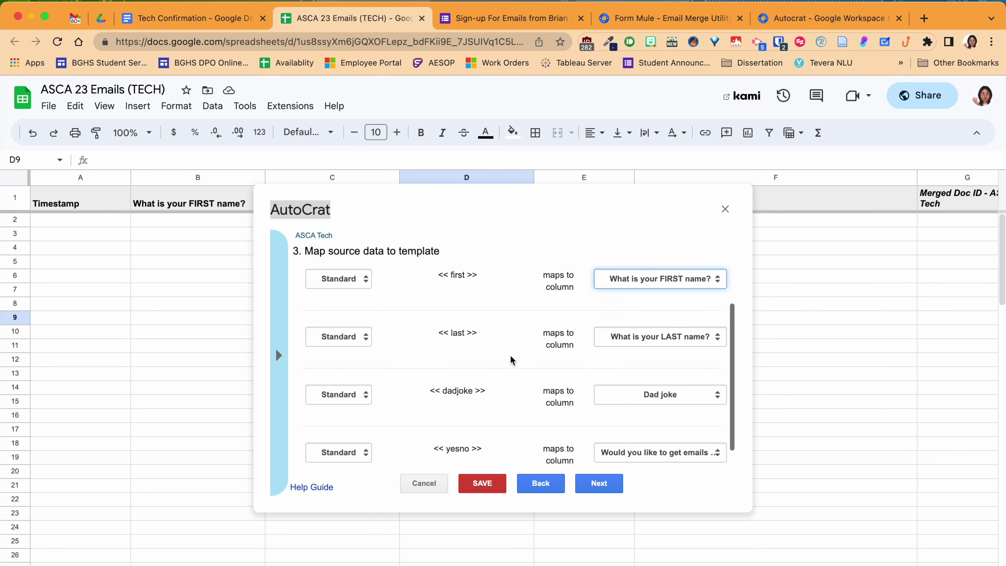
scroll(691, 339, down, 1)
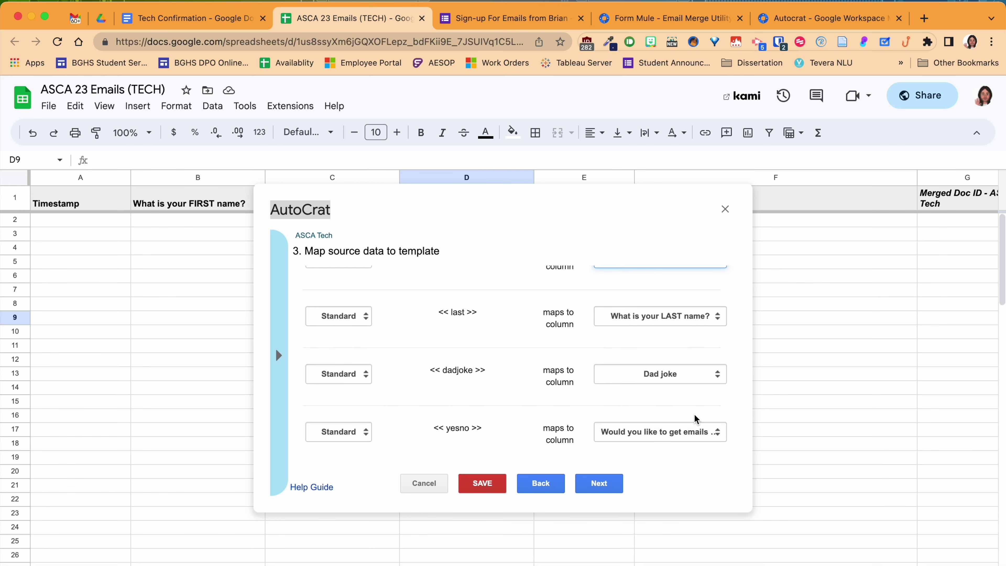
scroll(694, 414, up, 4)
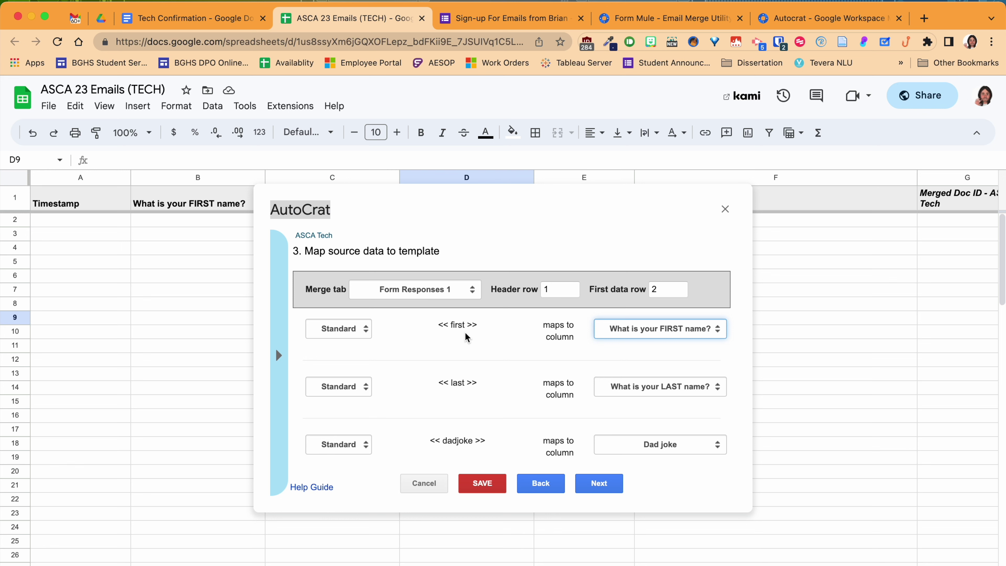
scroll(464, 332, down, 2)
scroll(464, 331, up, 2)
scroll(465, 333, down, 2)
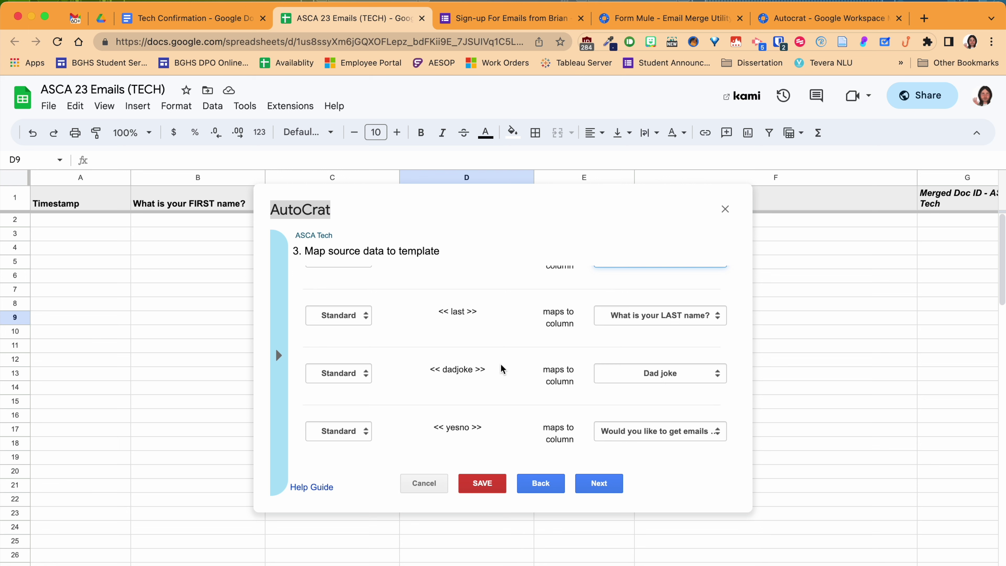
click(604, 483)
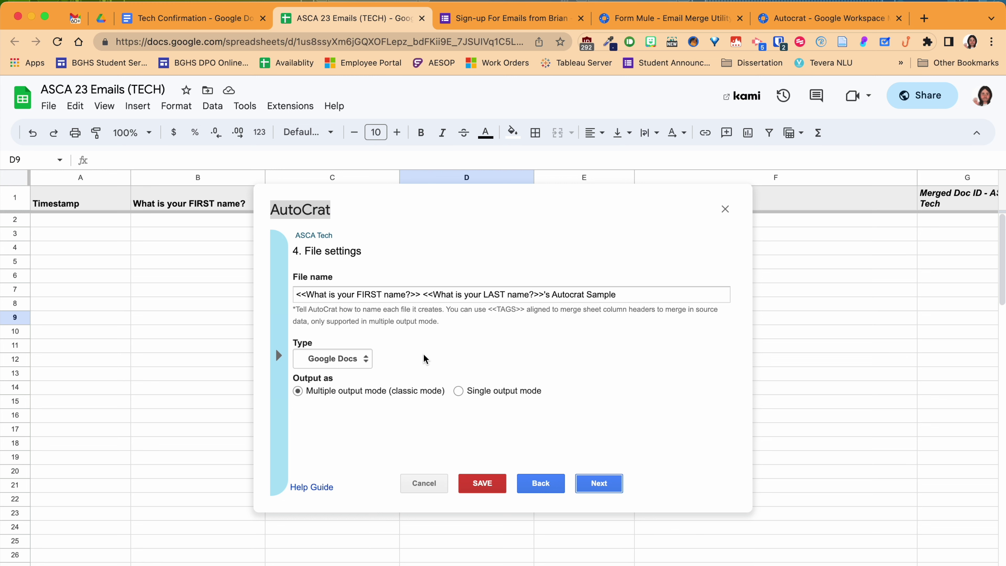
click(597, 291)
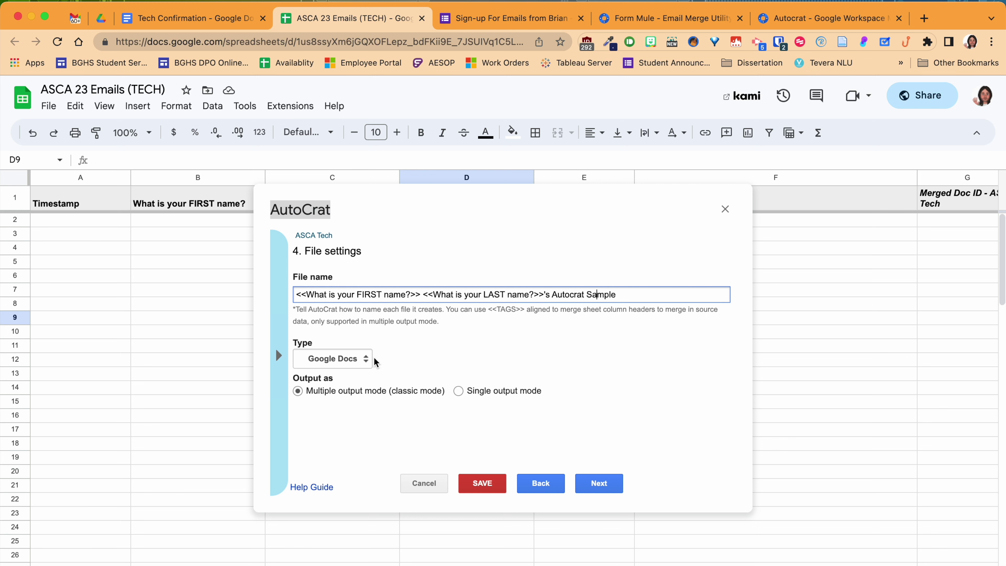
click(362, 358)
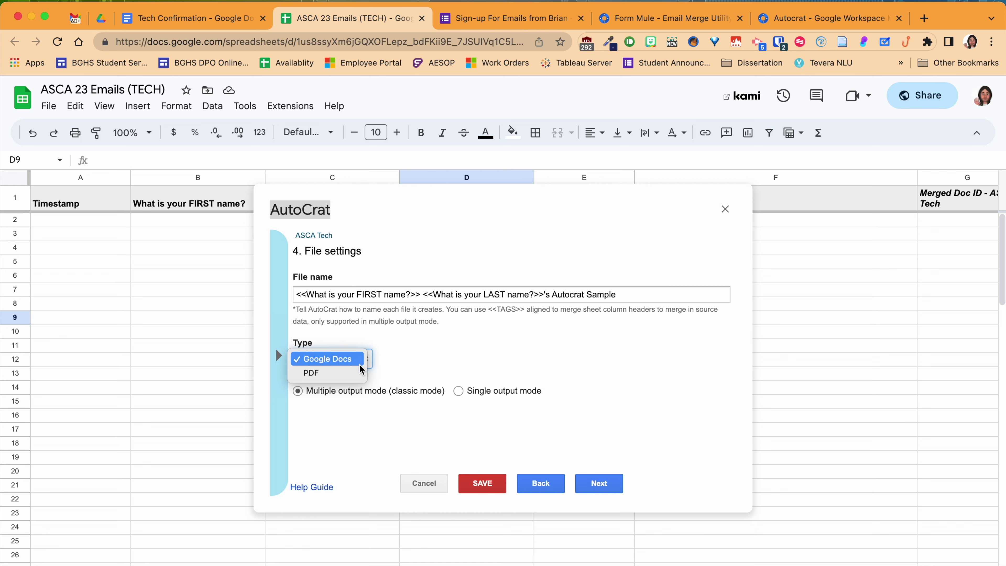
click(425, 339)
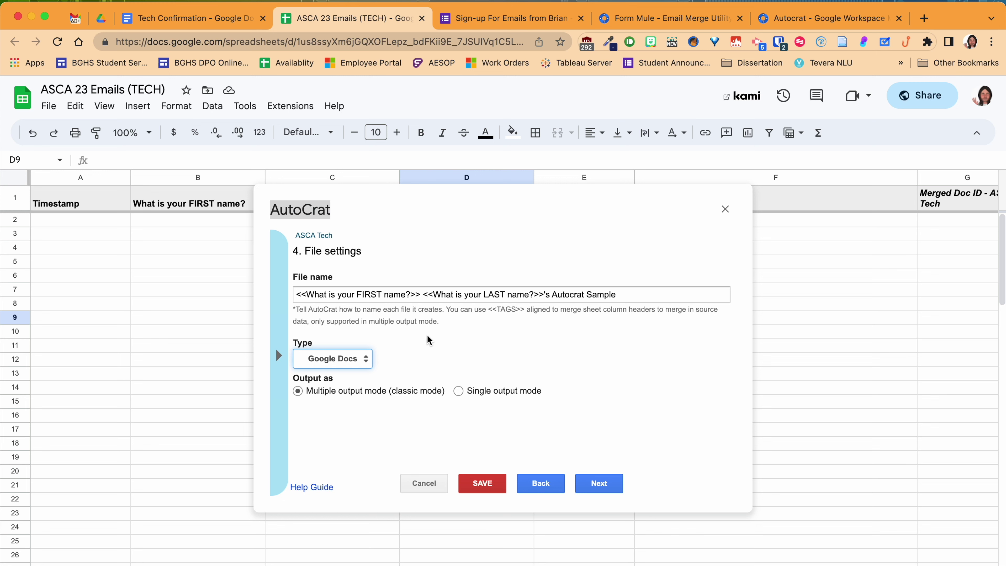
click(599, 483)
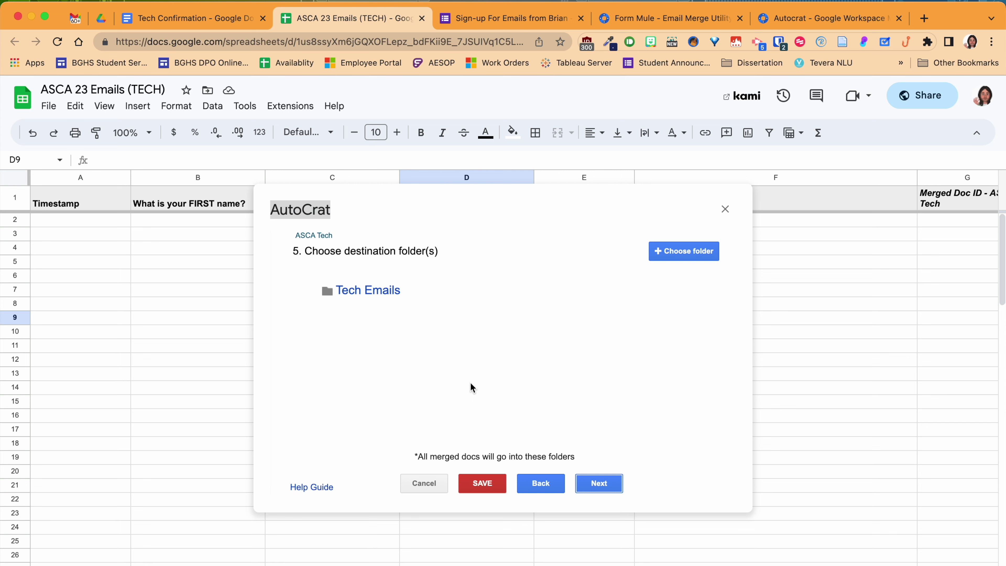
- Cancel removing the Tech Emails folder and advance through steps 5–7 to sharing and emails
click(682, 282)
click(642, 344)
click(605, 484)
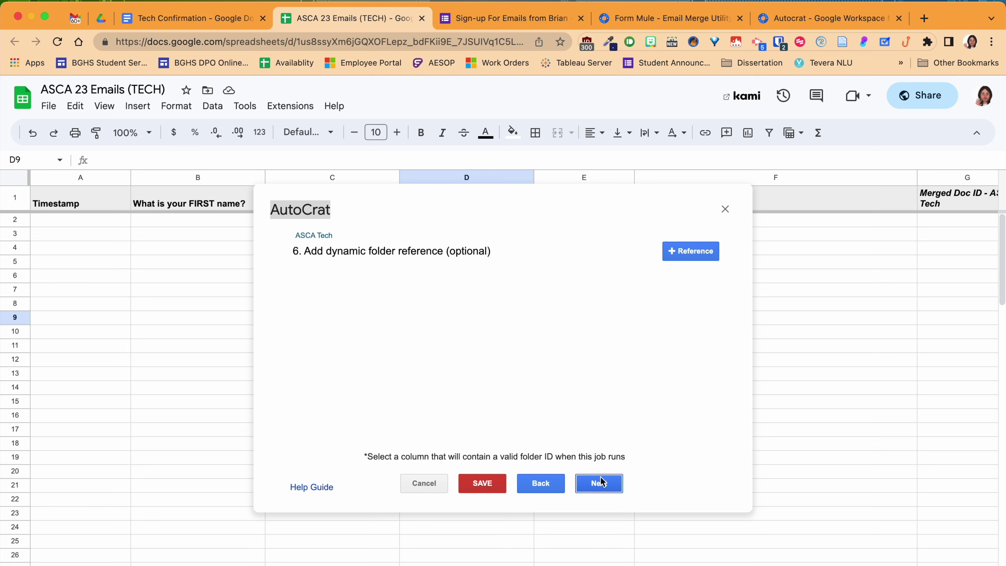
click(600, 483)
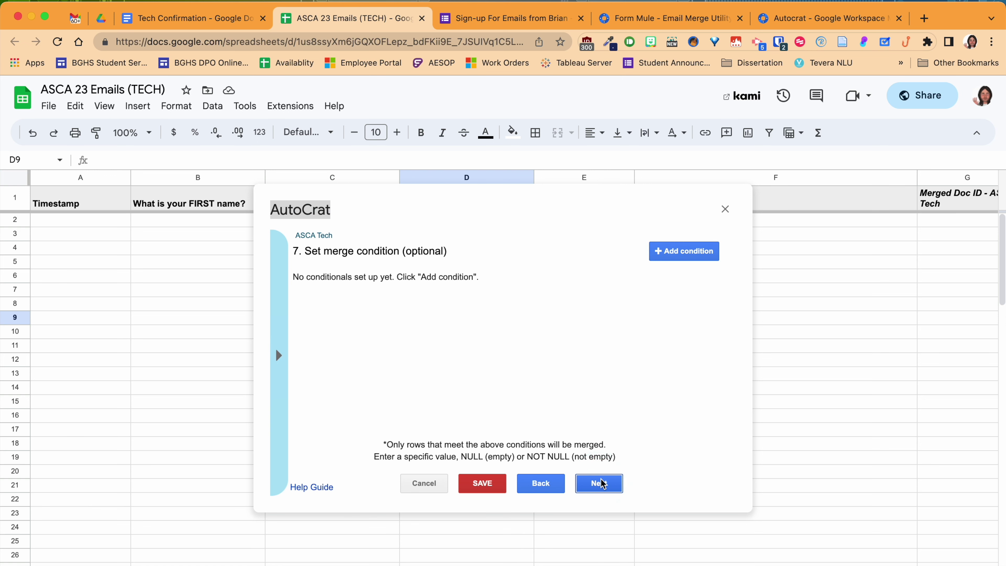
click(601, 483)
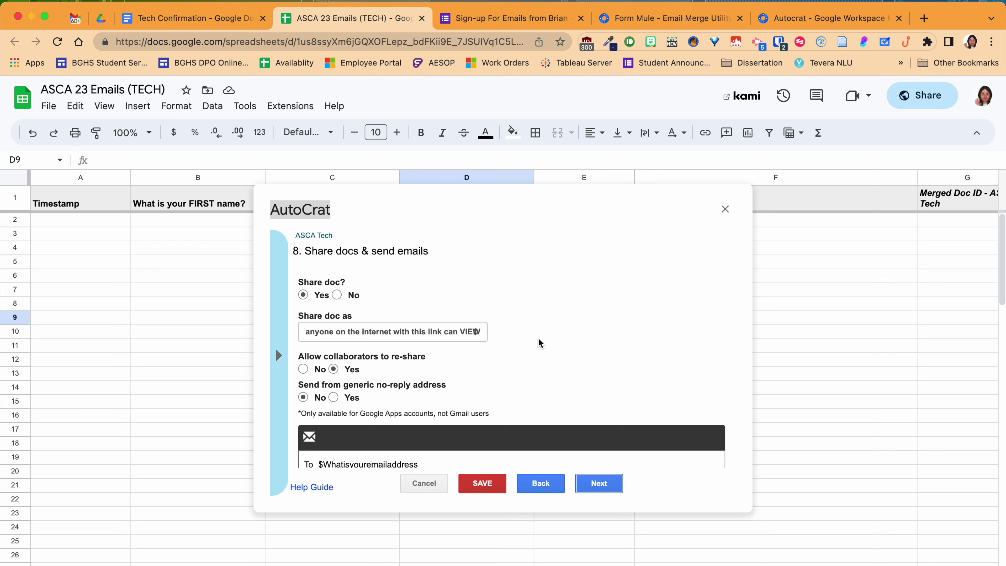
click(472, 333)
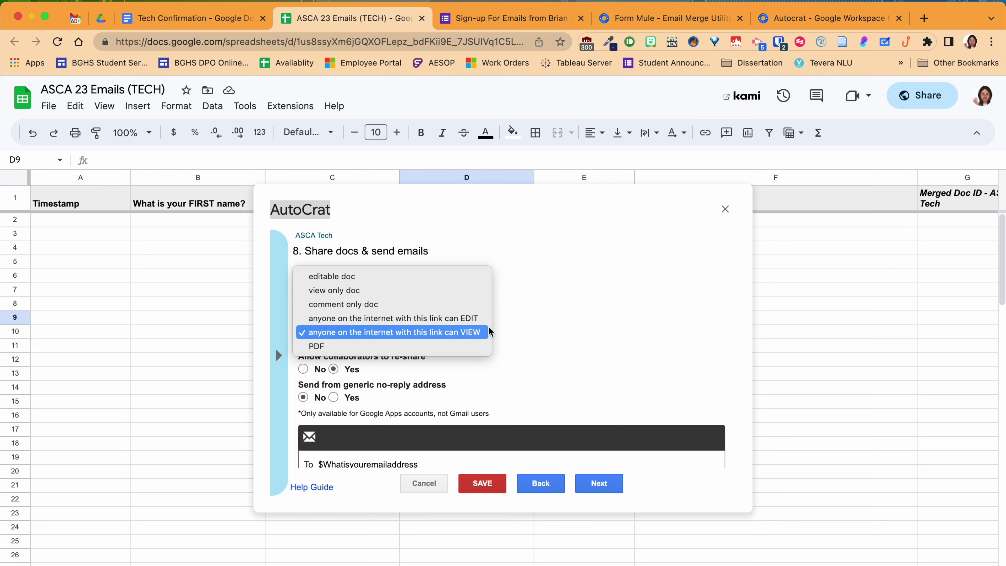
click(532, 307)
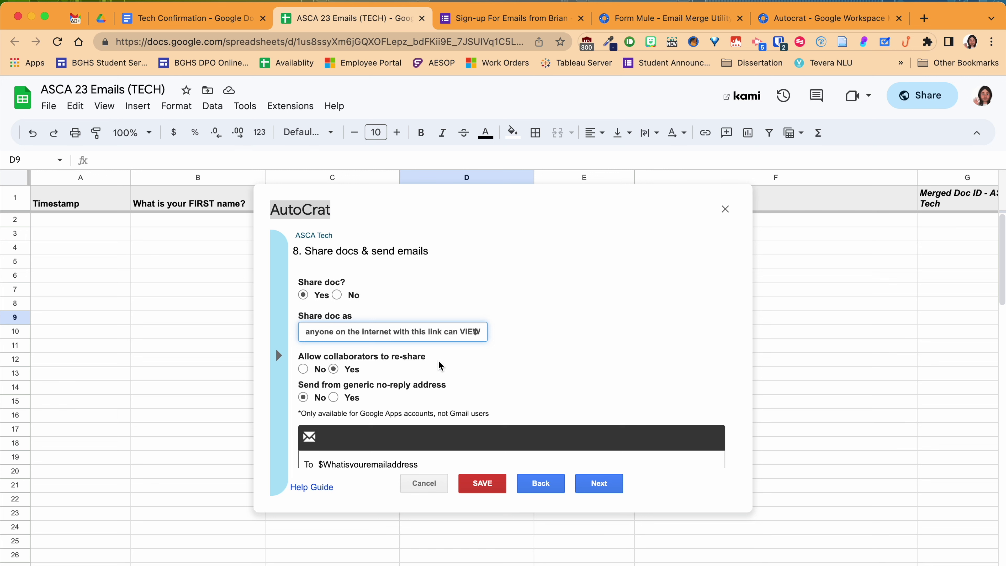
scroll(439, 362, down, 2)
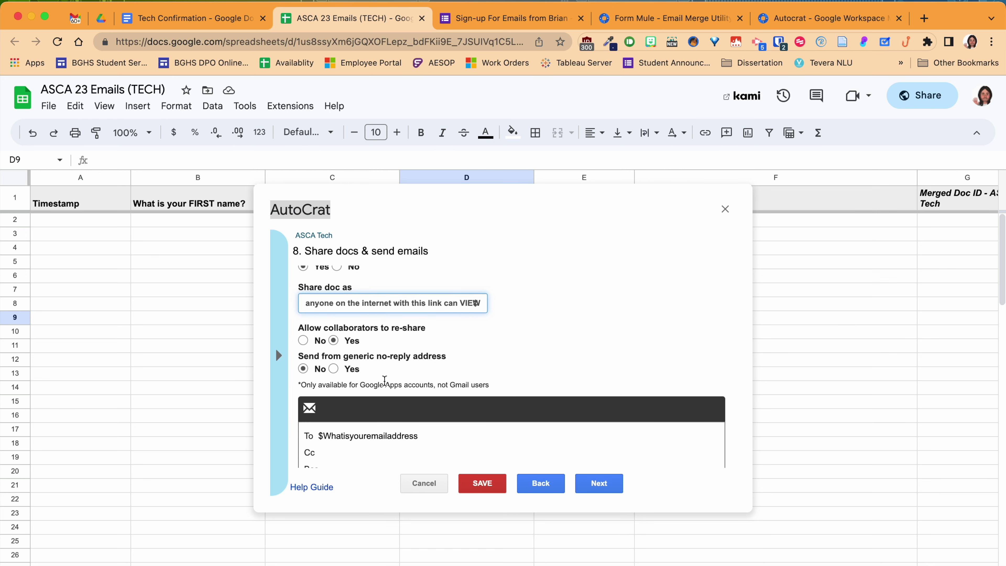
mouse_move(432, 369)
scroll(388, 378, down, 2)
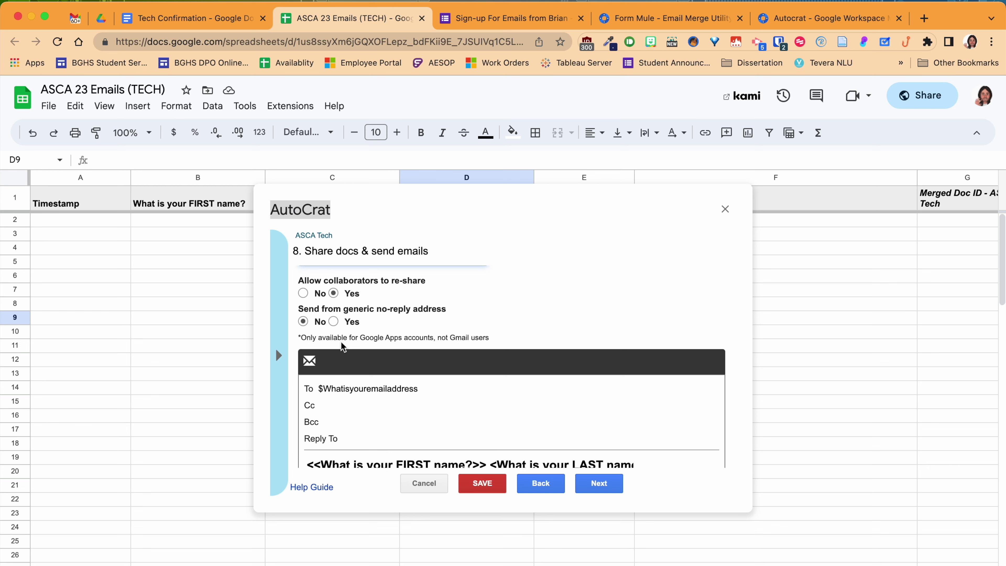
scroll(341, 342, up, 3)
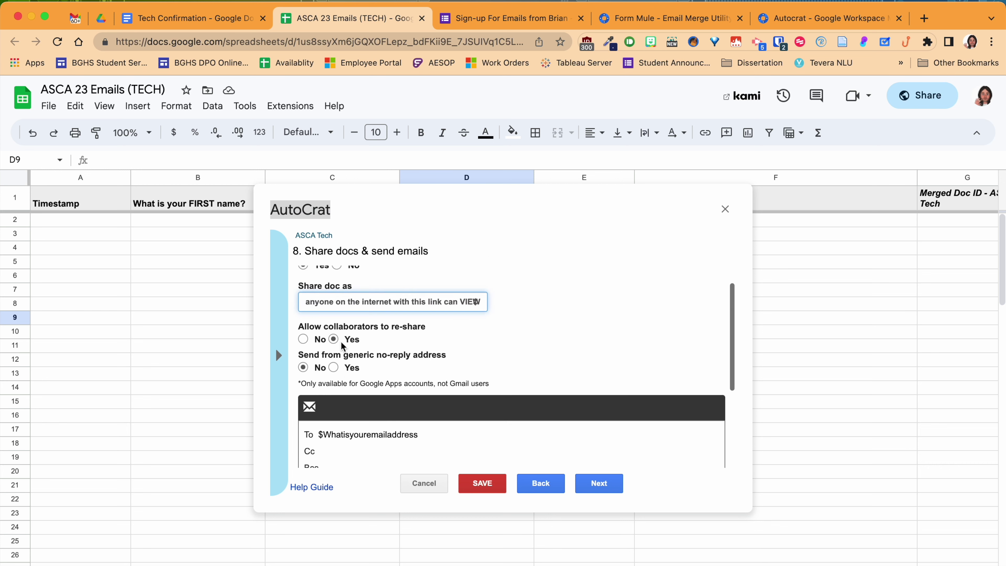
scroll(341, 341, down, 4)
scroll(343, 347, down, 2)
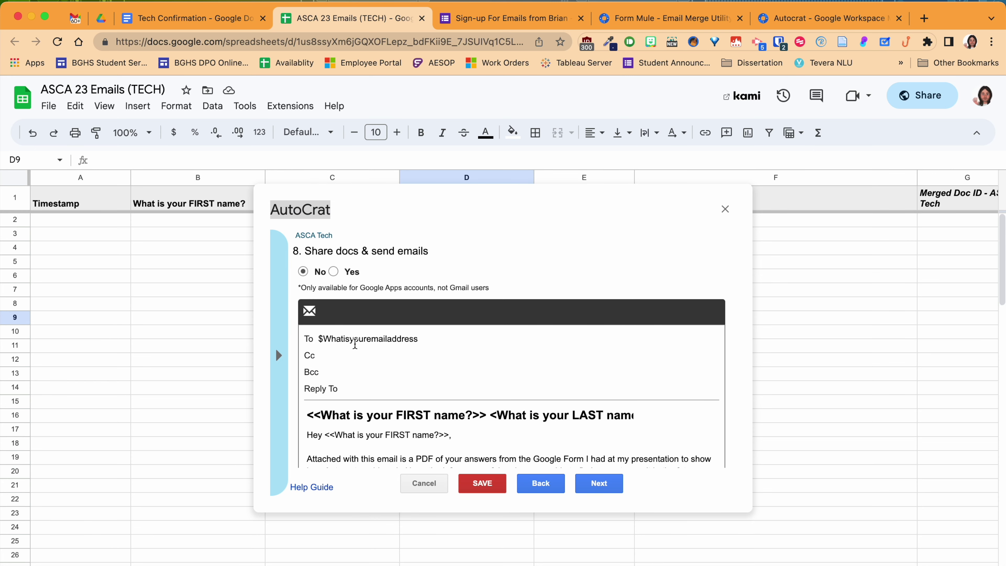
scroll(354, 343, up, 5)
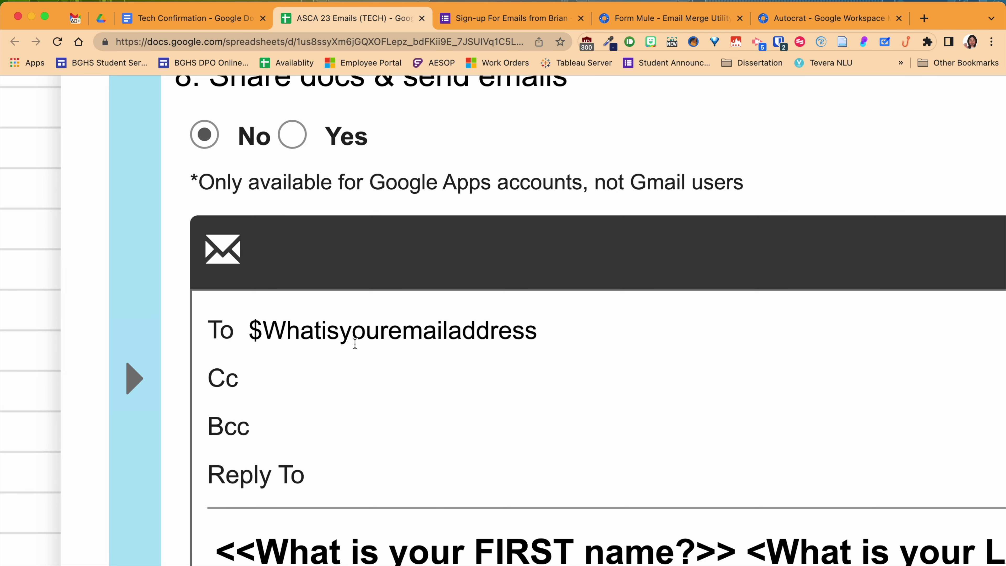
scroll(343, 391, down, 5)
scroll(338, 403, down, 5)
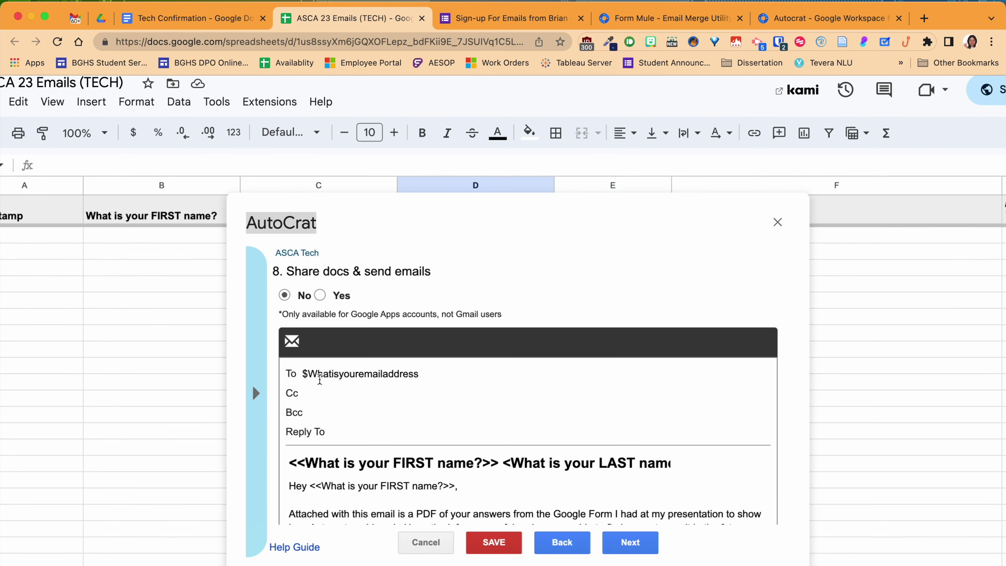
scroll(319, 379, down, 3)
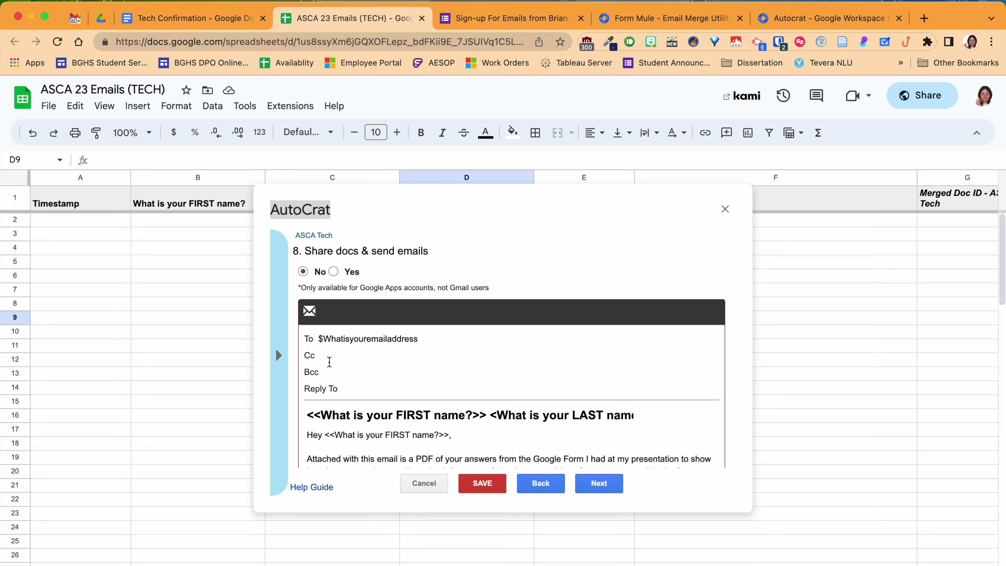
click(334, 354)
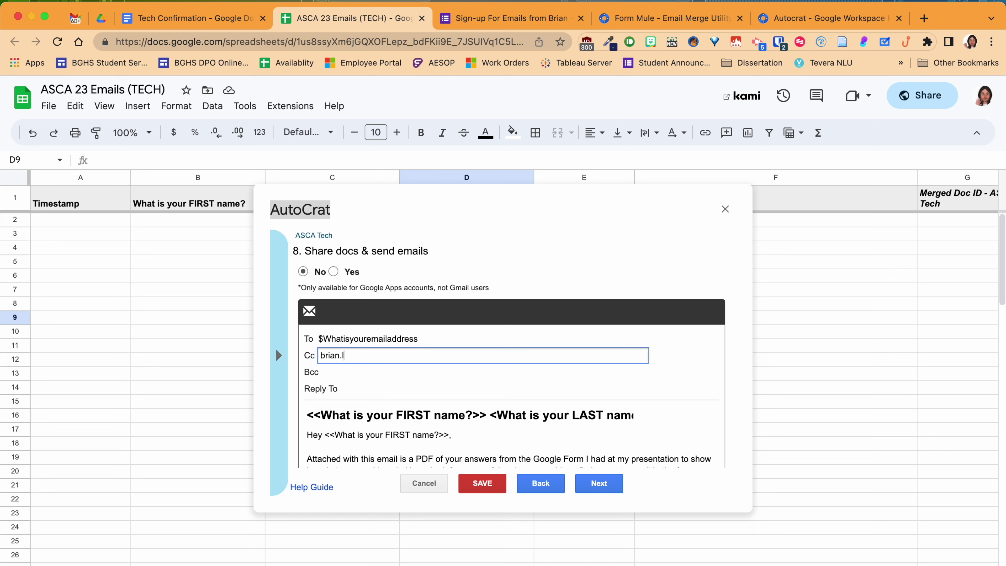
triple_click(343, 356)
key(BackSpace)
- Enter a "$" in the merged email's Reply To field to begin a column tag
ctrl+scroll(353, 386, up, 5)
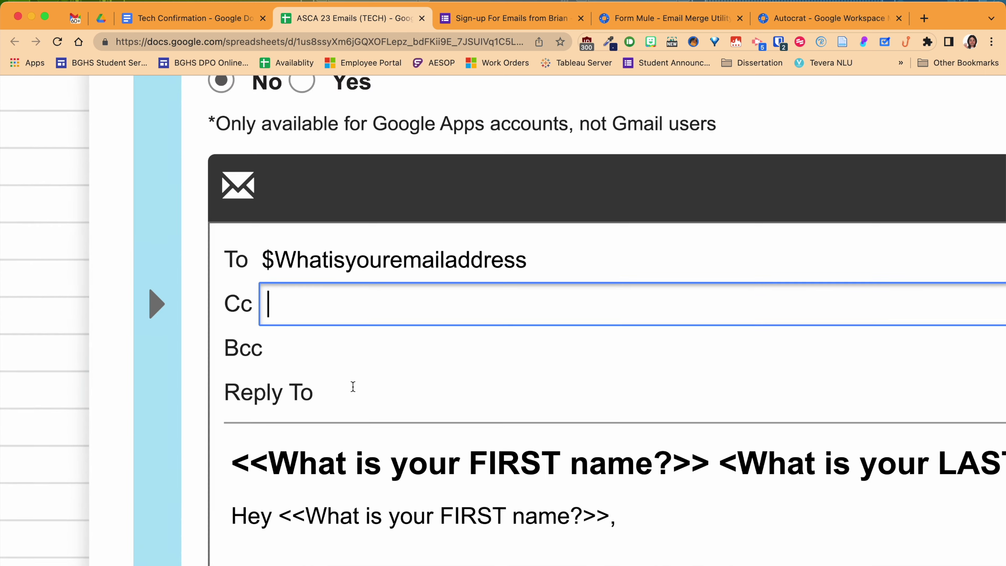
click(328, 395)
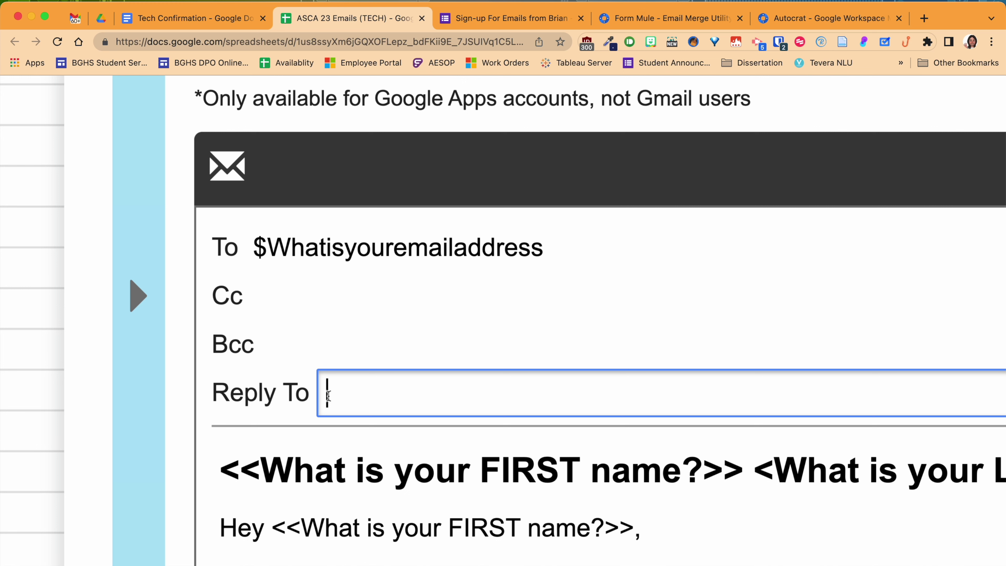
text($)
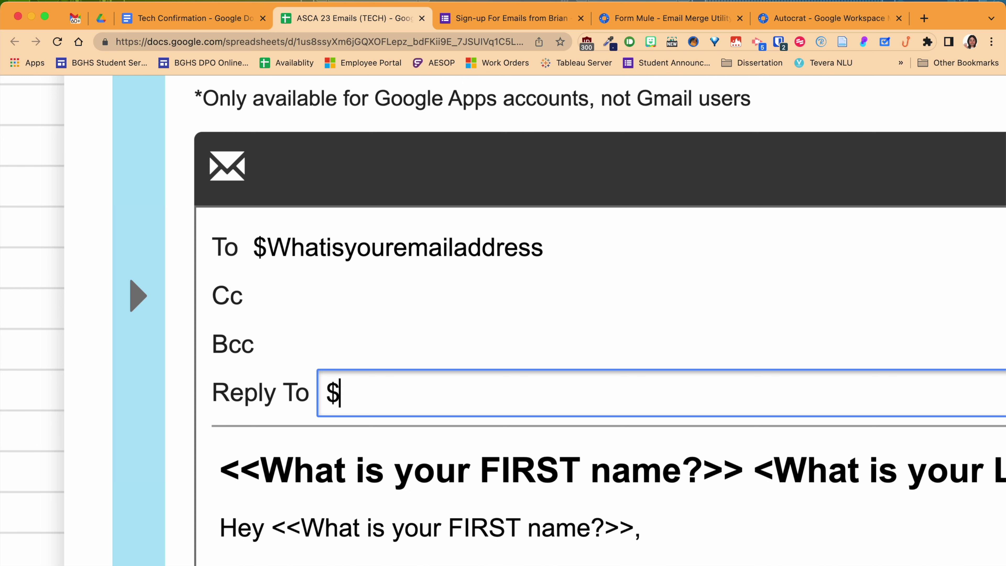
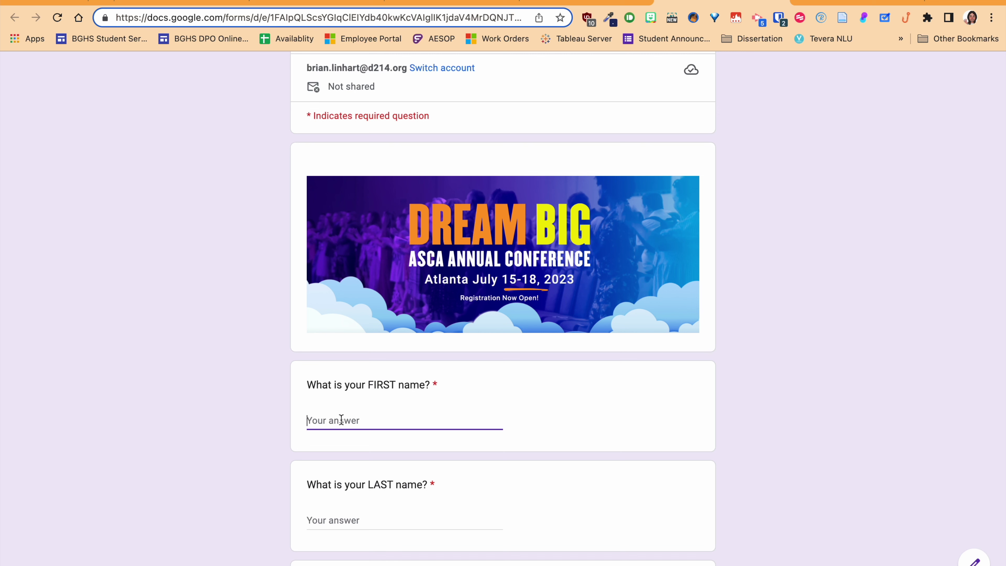
- Enter the respondent's last name and e-mail address in the test form
key(Tab)
text(Lin)
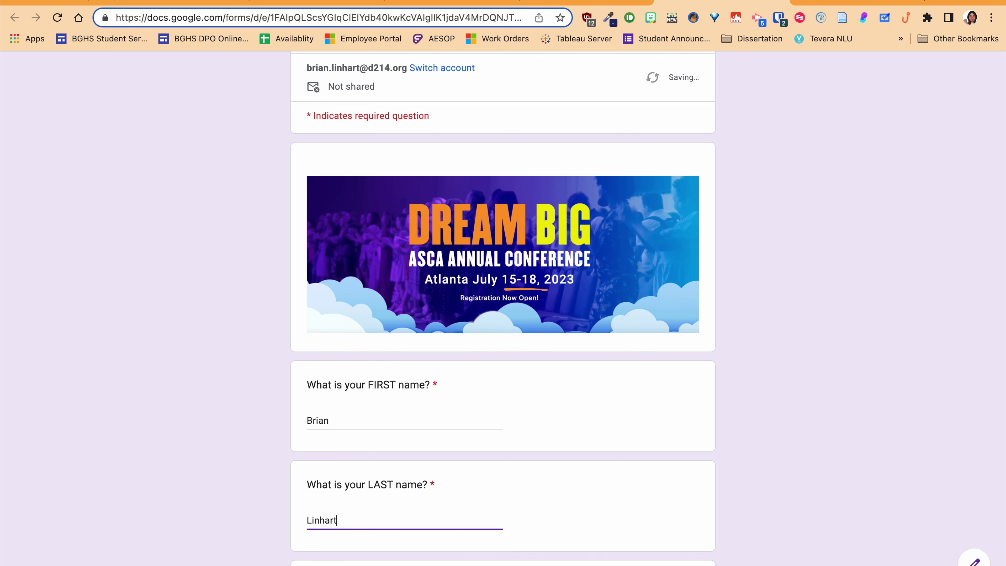
key(Tab)
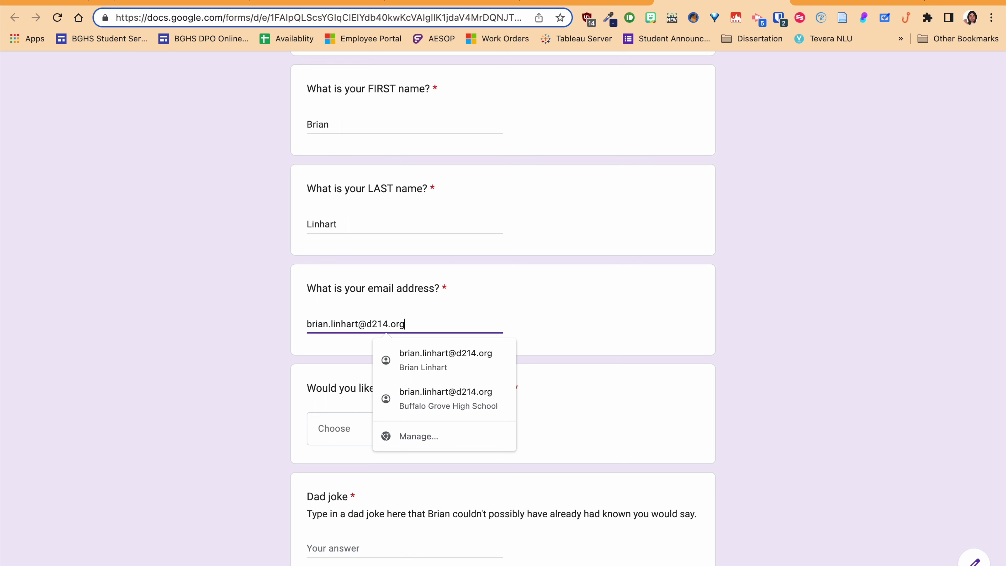
key(Tab)
- Answer yes to future tips, add the lunges dad joke, and submit the response
key(y)
scroll(503, 309, down, 3)
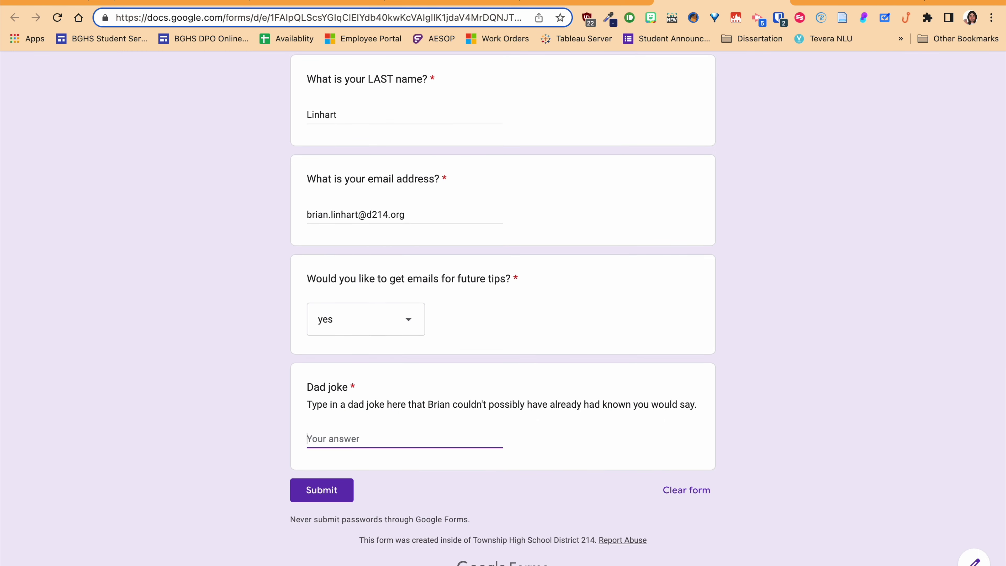
text(My wife saw me doing lunges, and)
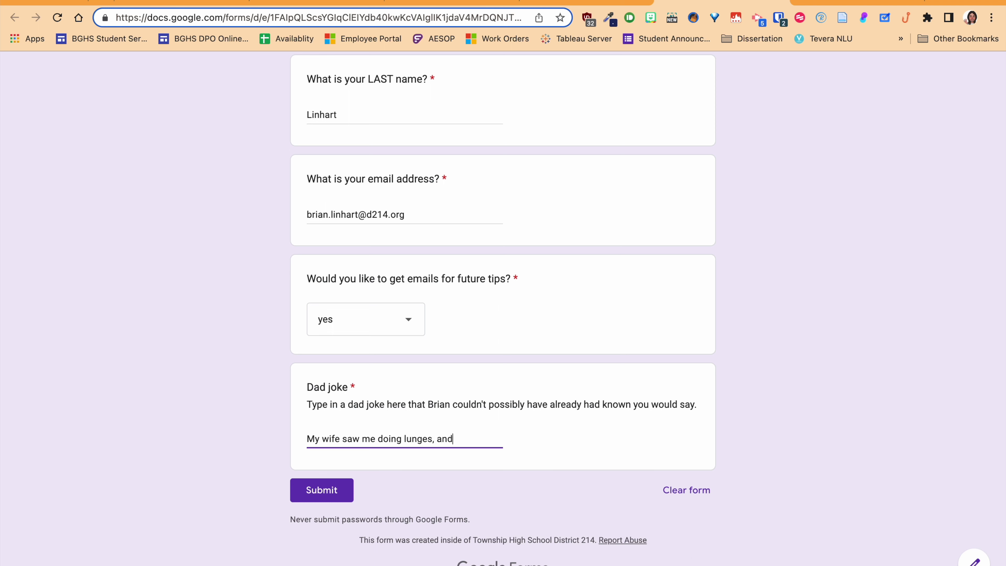
text( she said that the)
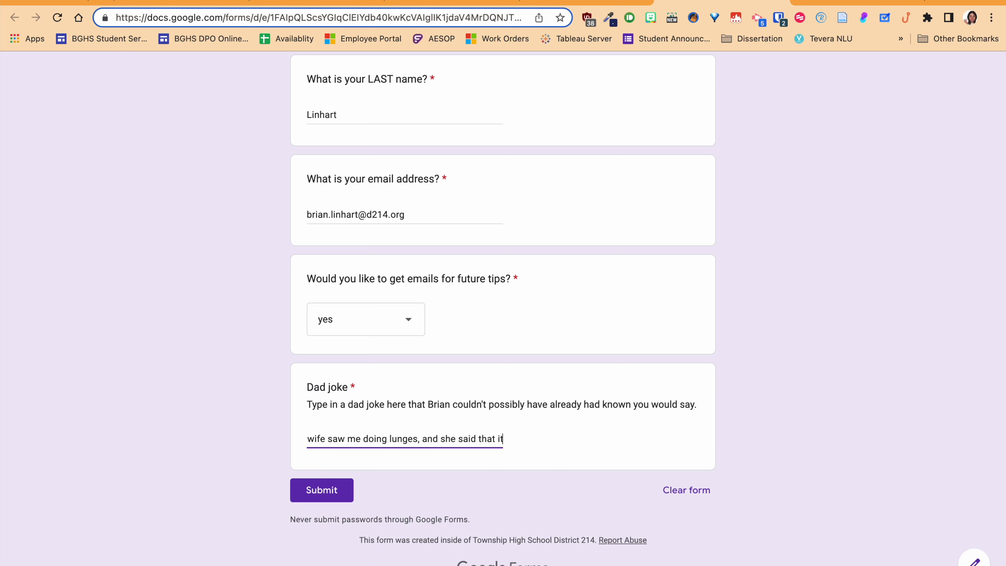
text(y wer)
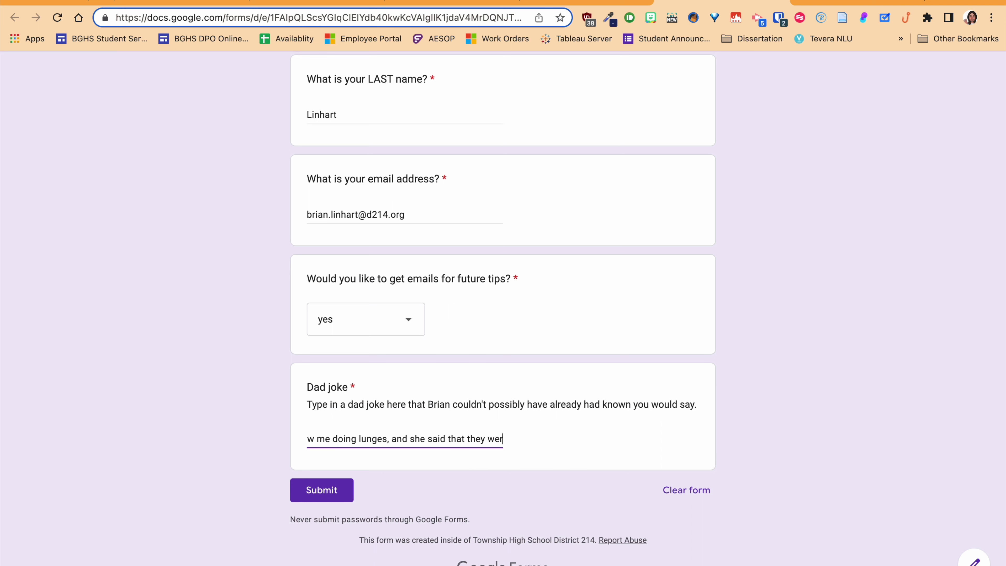
text(e a big step fo)
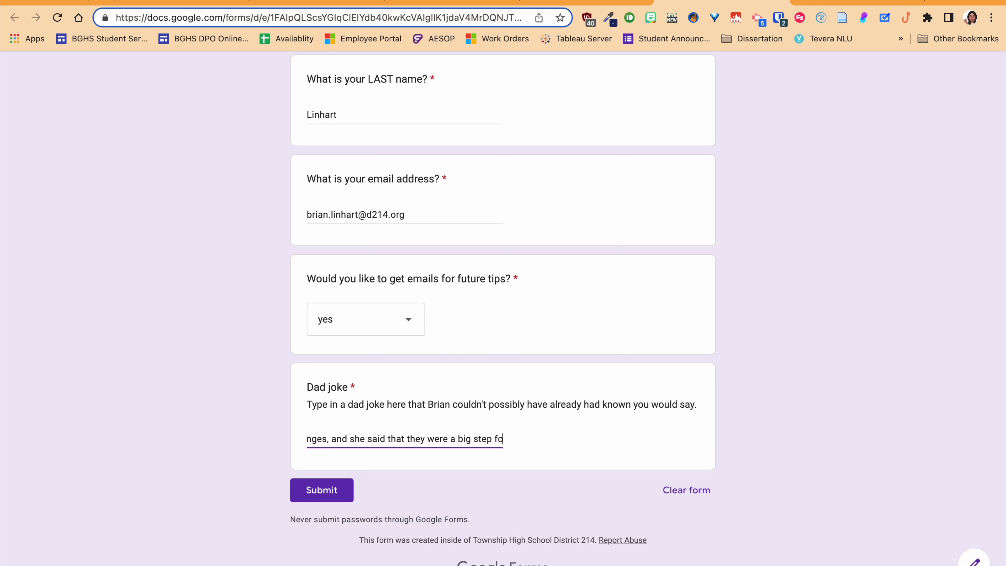
text(rward for me.)
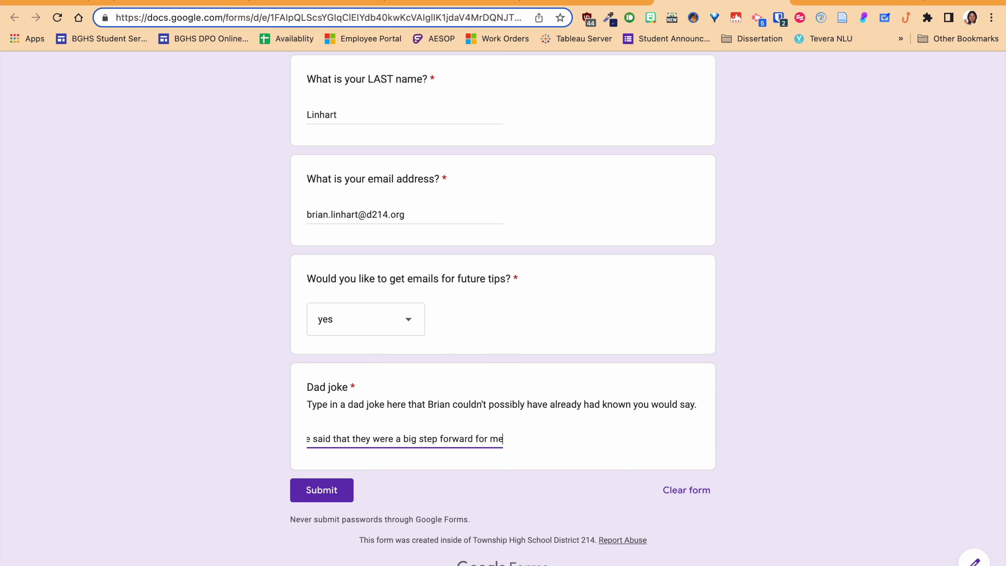
click(332, 492)
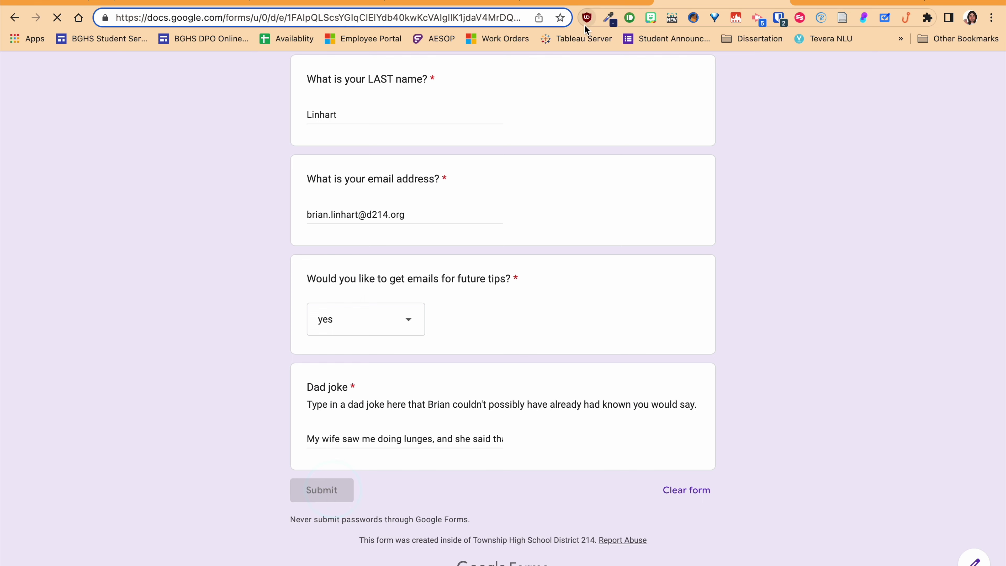
- In the responses sheet, scroll across to the new response's Dad joke entry
click(577, 8)
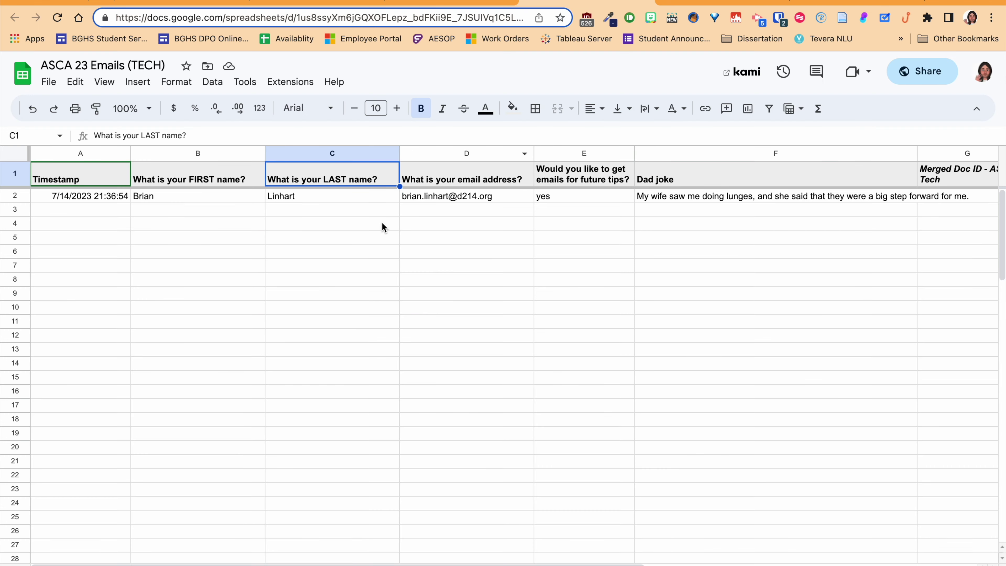
scroll(382, 227, right, 10)
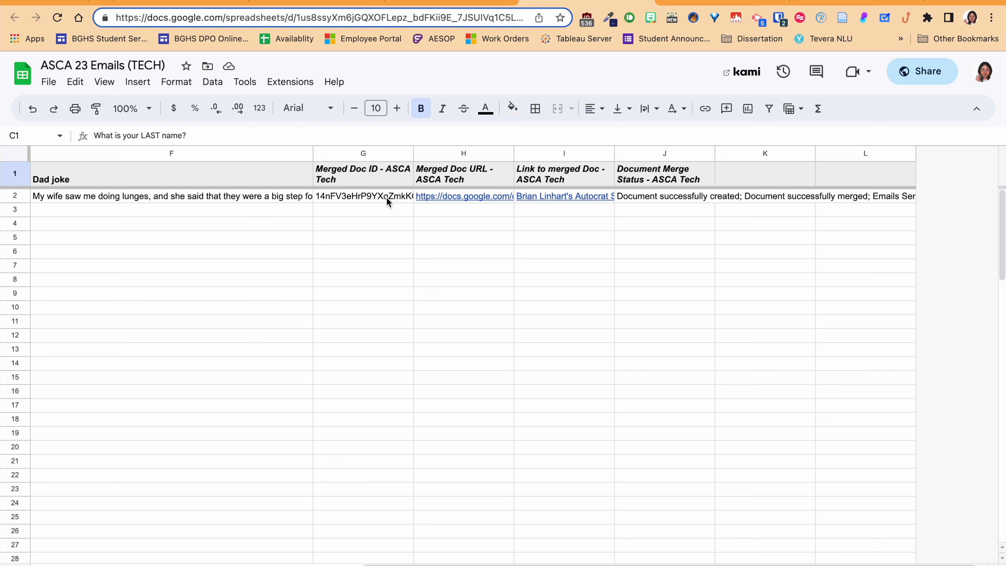
mouse_move(451, 198)
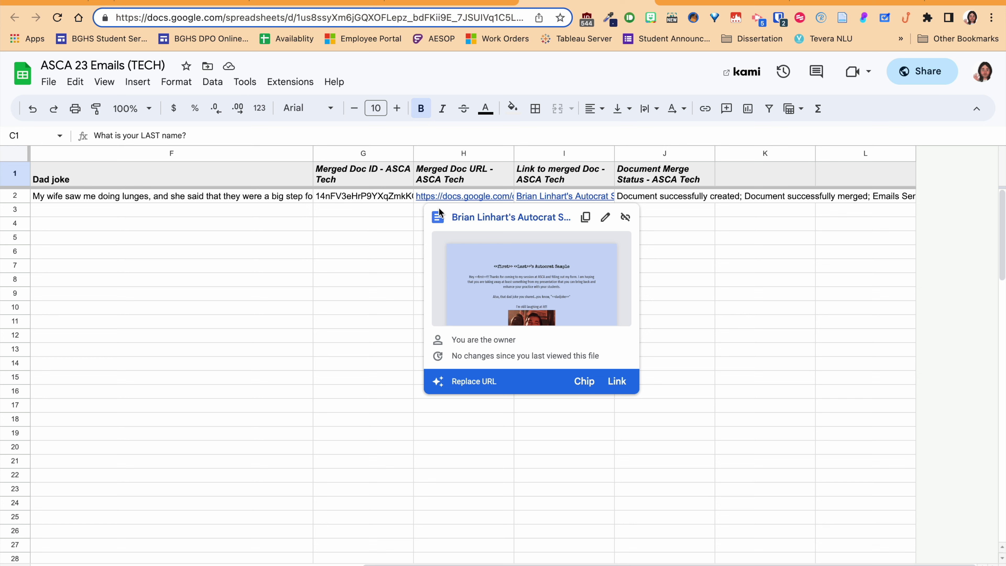
mouse_move(557, 196)
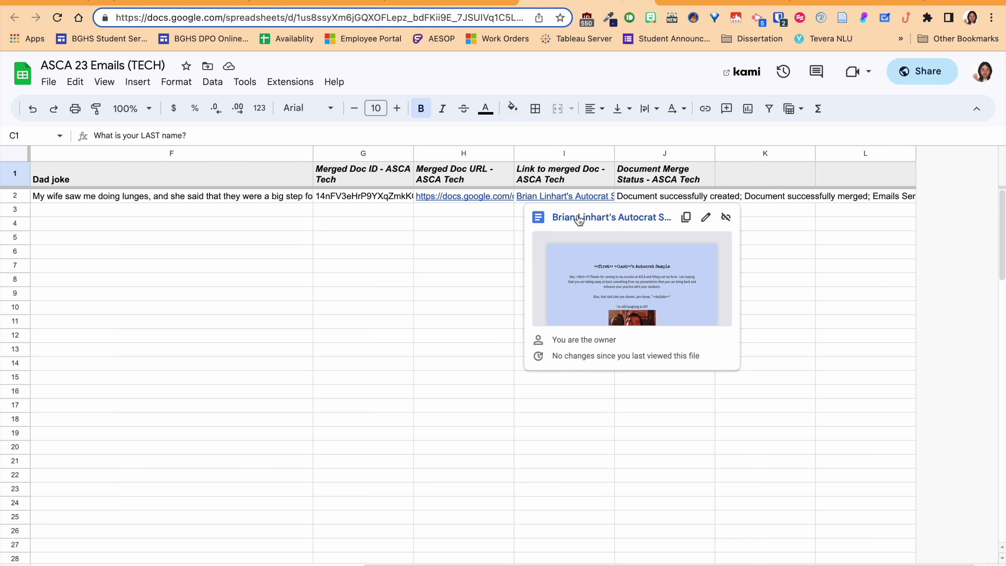
scroll(334, 275, left, 10)
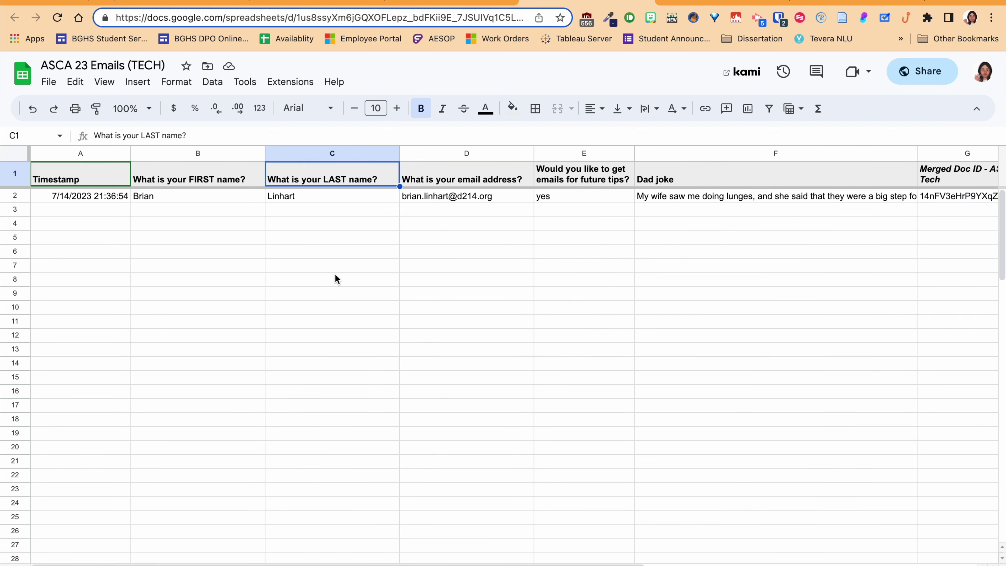
scroll(716, 224, right, 3)
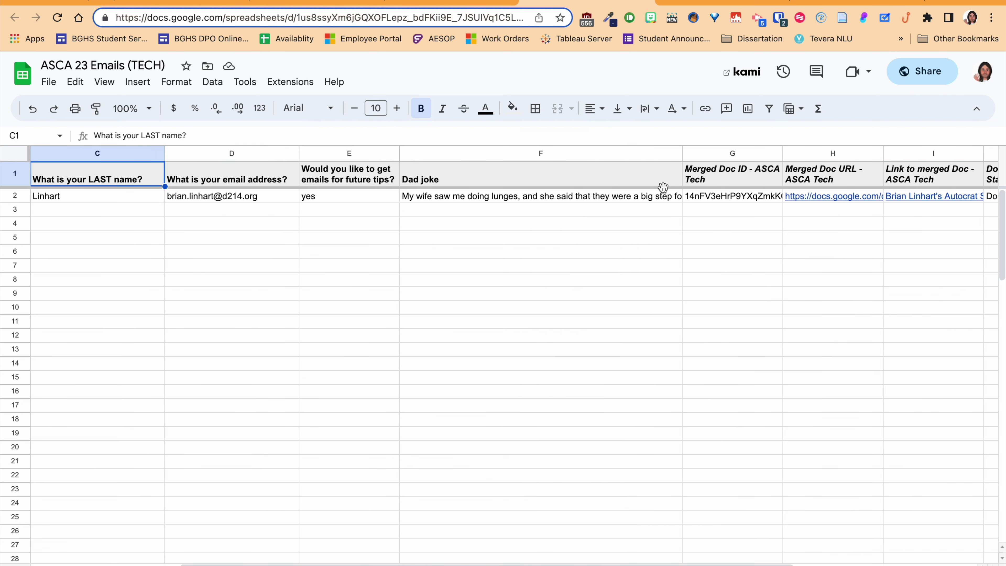
- Set column F (Dad joke) to wrap text, then return to the Gmail inbox
click(570, 153)
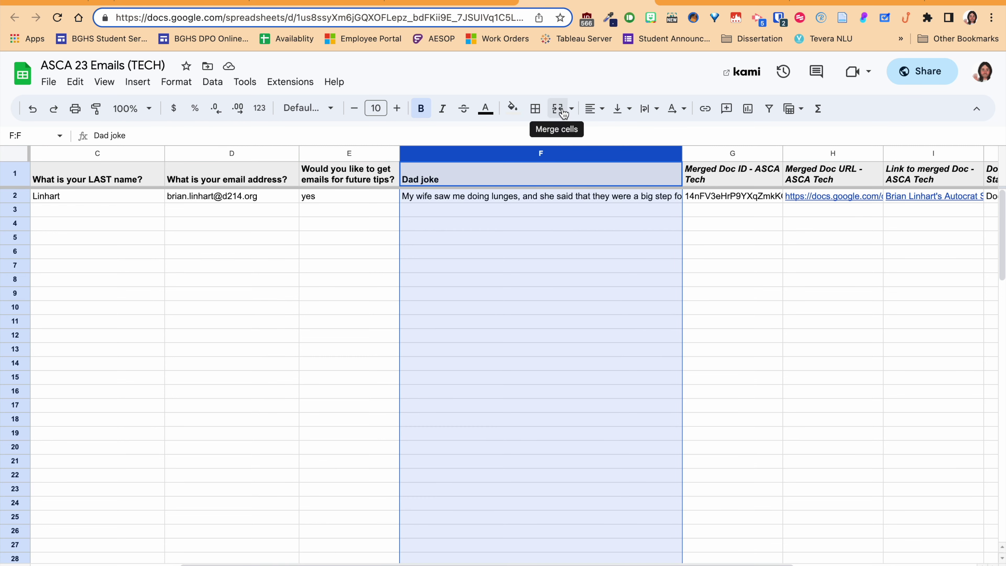
click(645, 108)
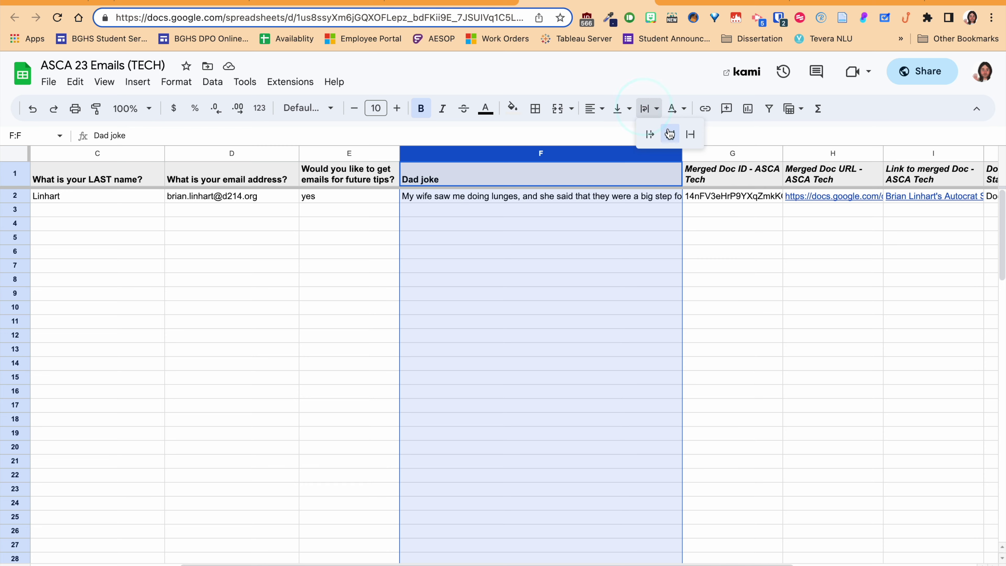
click(669, 131)
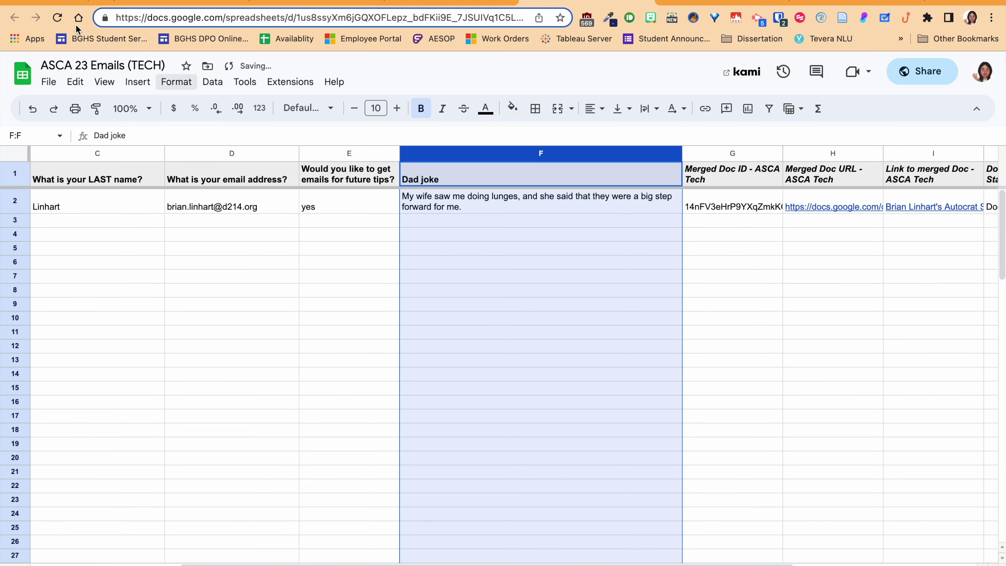
click(75, 3)
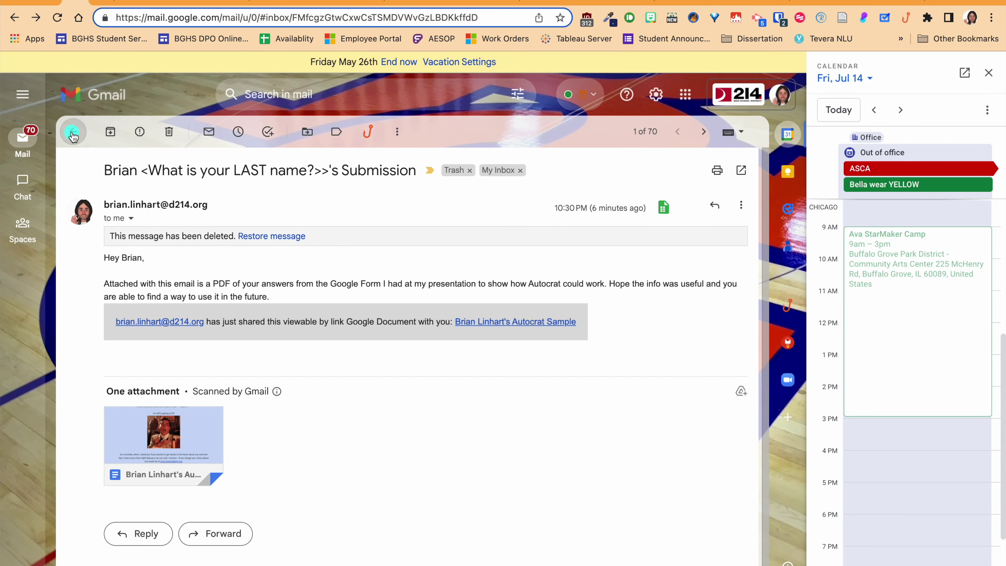
click(73, 132)
- Open the newest Submission email and its attached merged Autocrat sample Doc
click(309, 194)
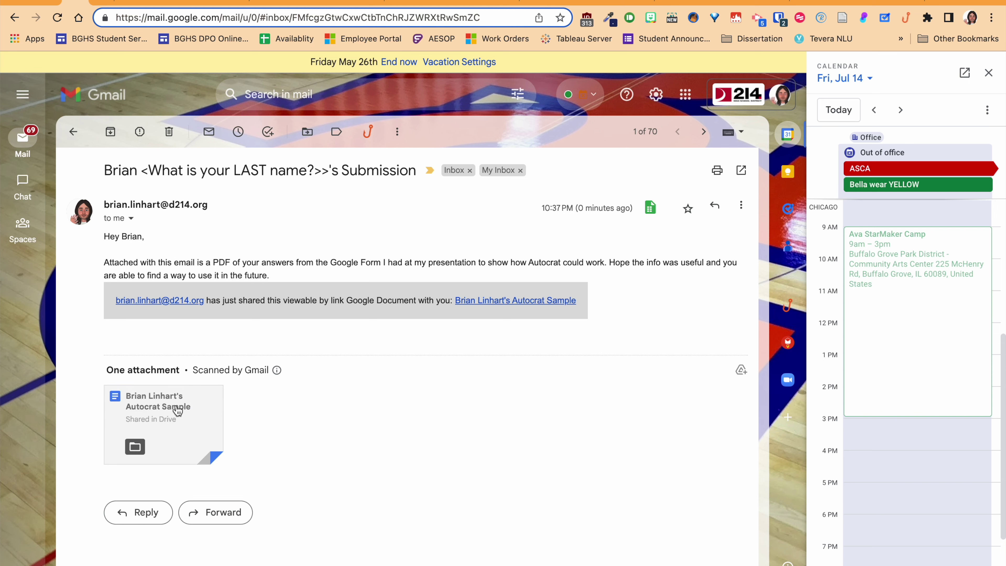
click(177, 409)
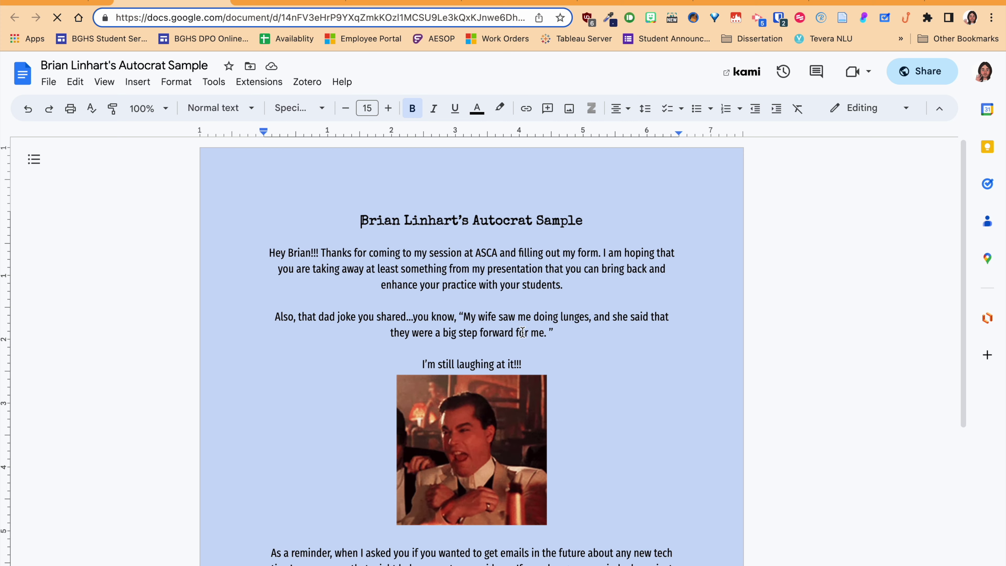
- Scroll through the merged Doc's thank-you and lunges joke, then return to ASCA 23 Emails (TECH)
scroll(523, 333, down, 2)
scroll(524, 471, down, 2)
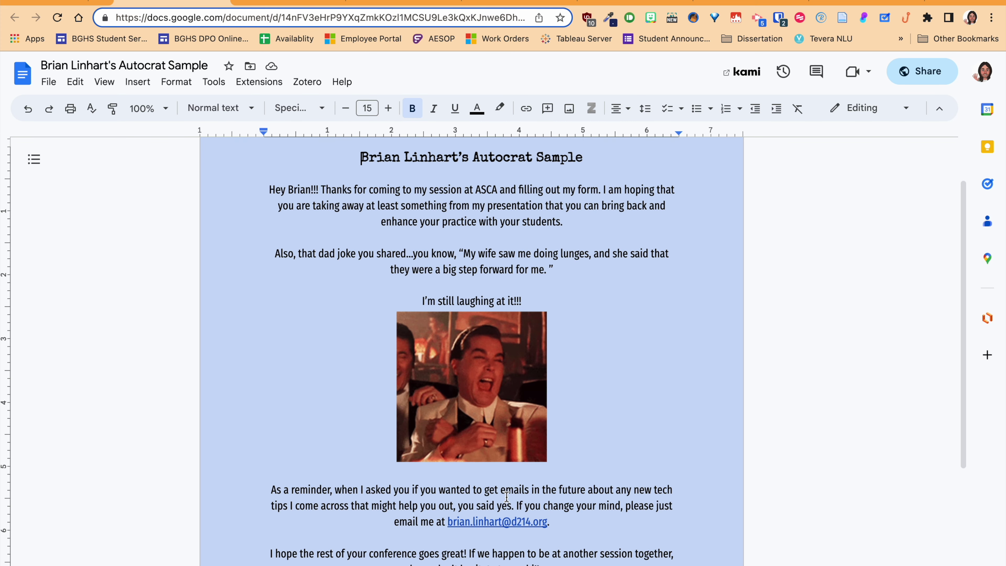
scroll(514, 486, up, 4)
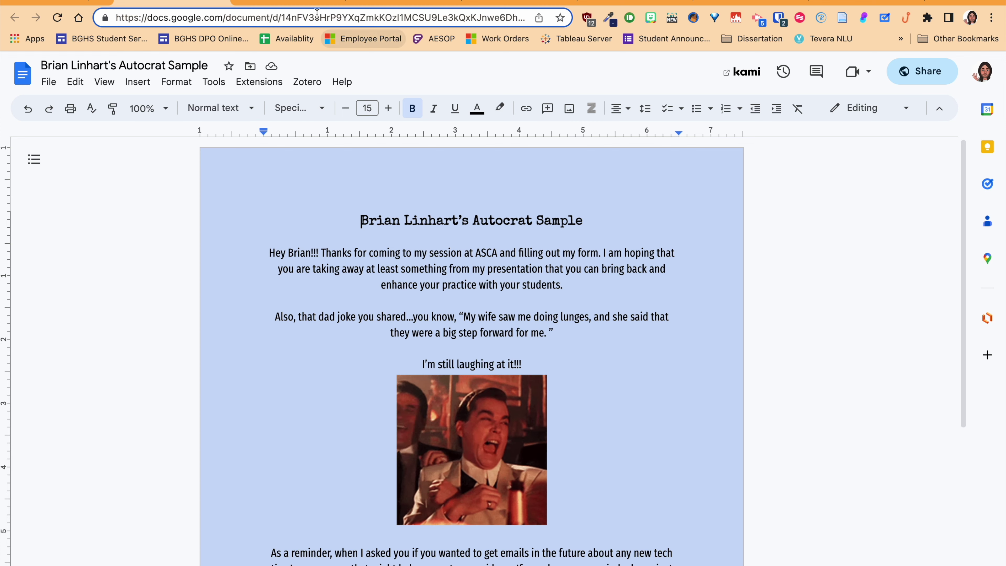
click(305, 2)
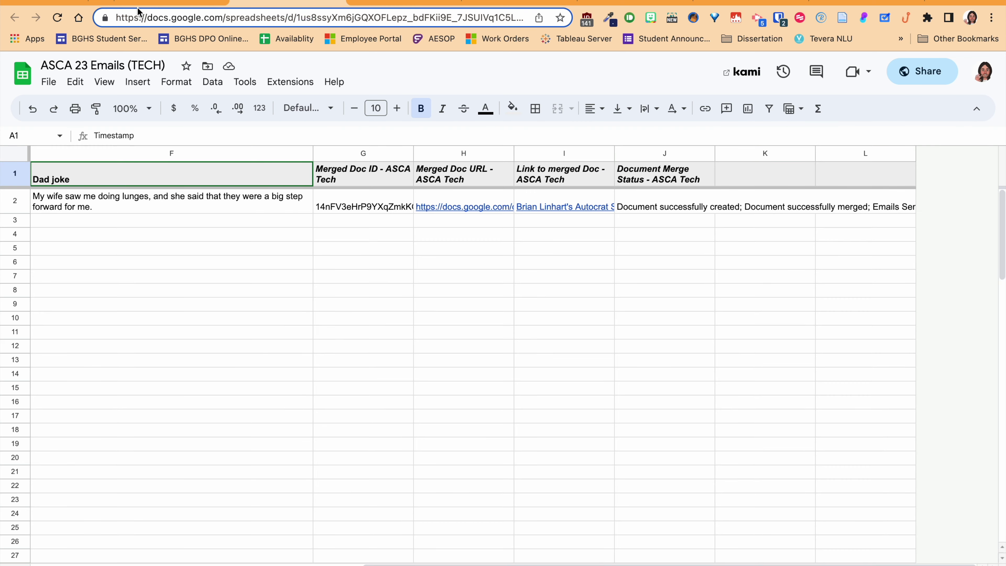
click(83, 4)
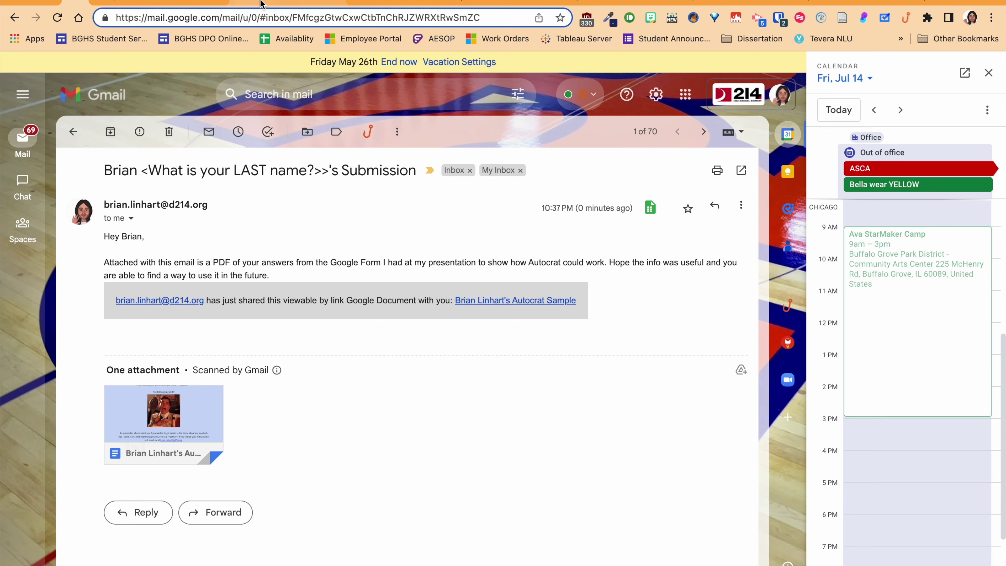
click(295, 4)
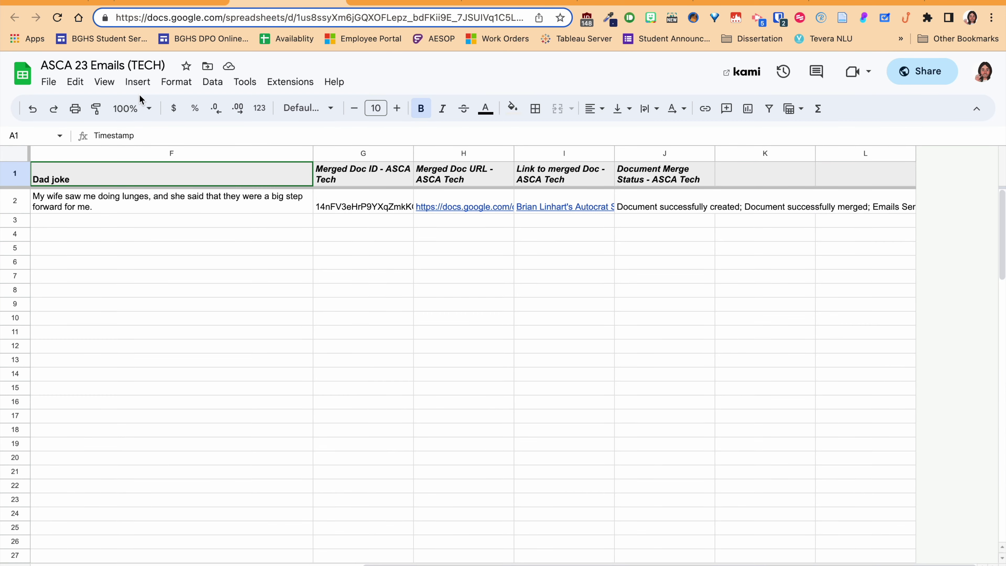
- Launch Autocrat from Extensions and edit the ASCA Tech merge job
click(283, 82)
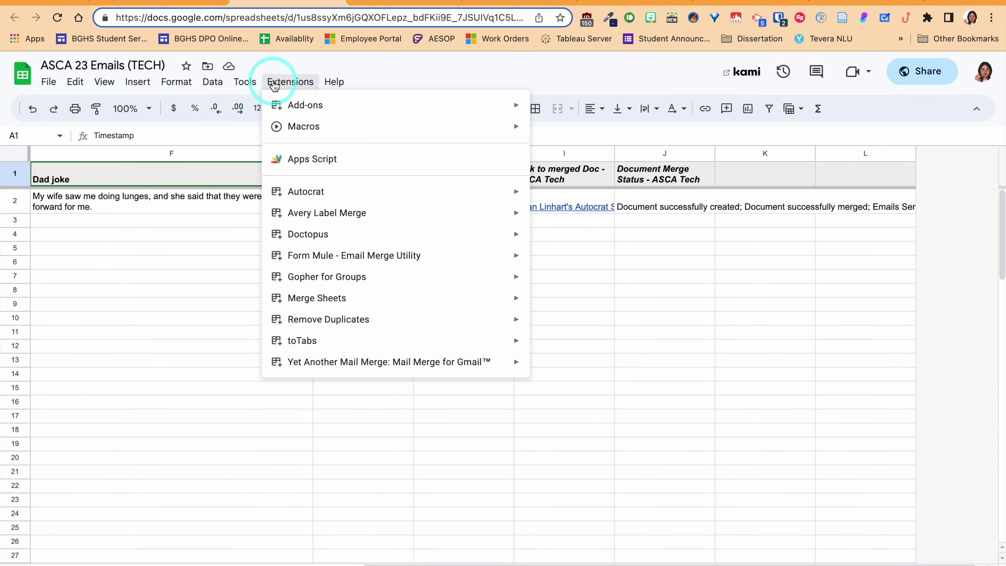
mouse_move(516, 190)
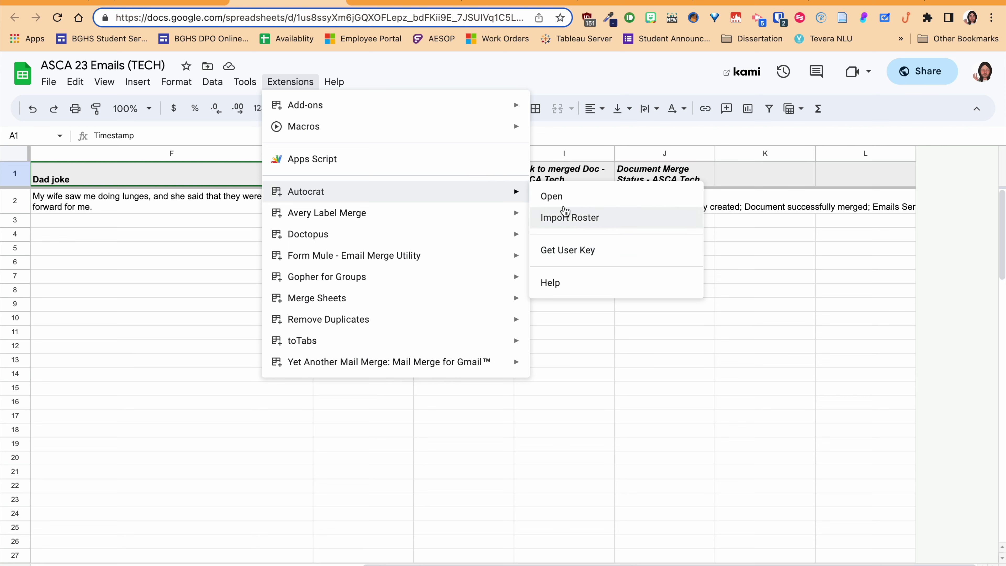
click(562, 196)
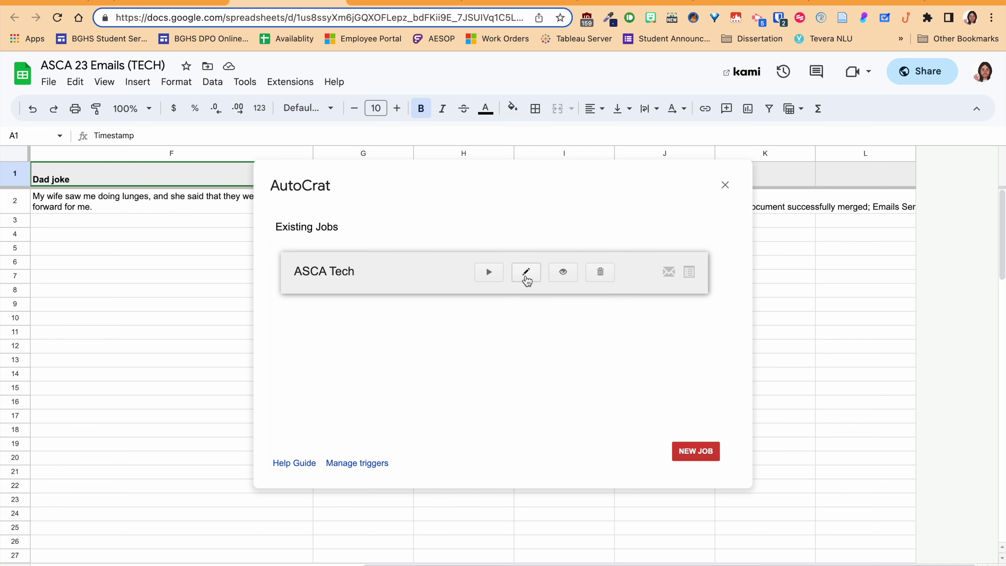
click(526, 277)
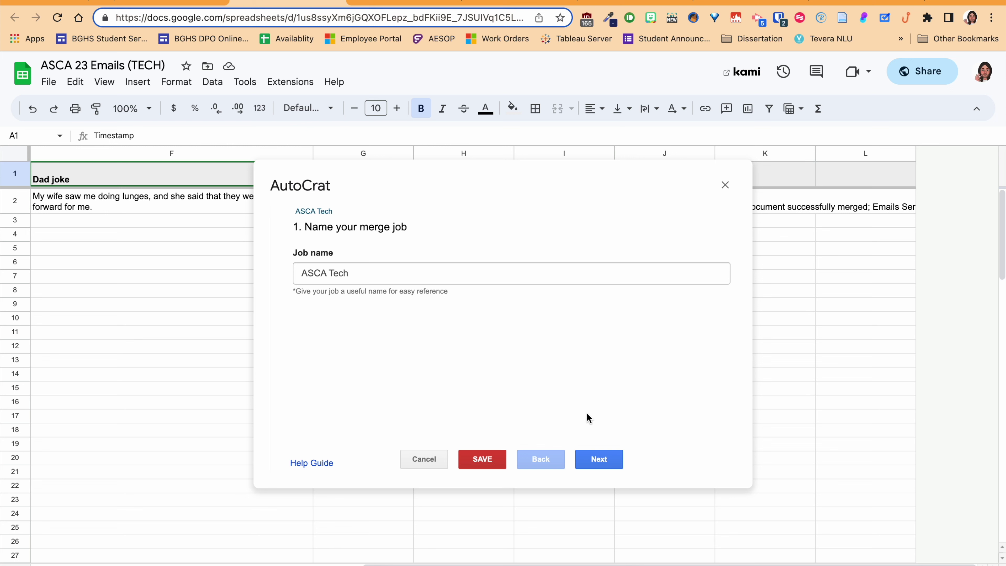
- Advance through the job's steps to the sharing and email settings
click(594, 462)
click(594, 463)
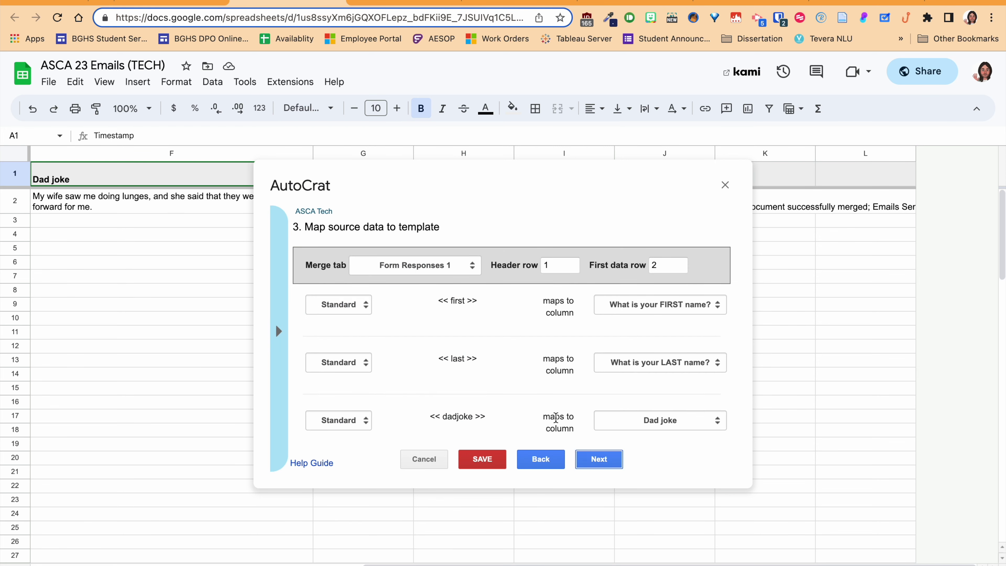
click(597, 459)
click(597, 459)
click(597, 459)
click(597, 460)
click(597, 460)
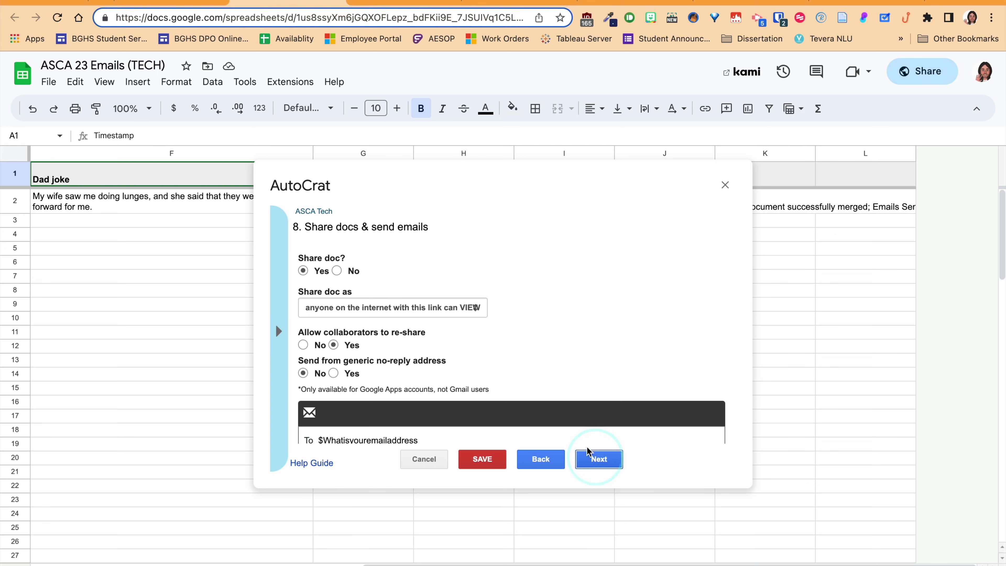
scroll(467, 291, down, 3)
scroll(467, 292, down, 2)
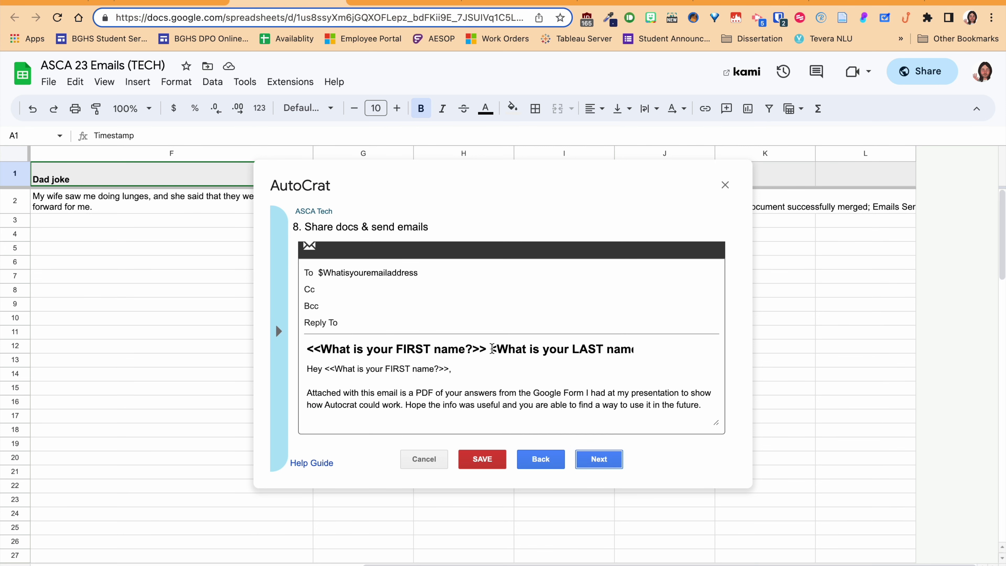
- Review the merge-tag email subject line and save the ASCA Tech job
click(492, 351)
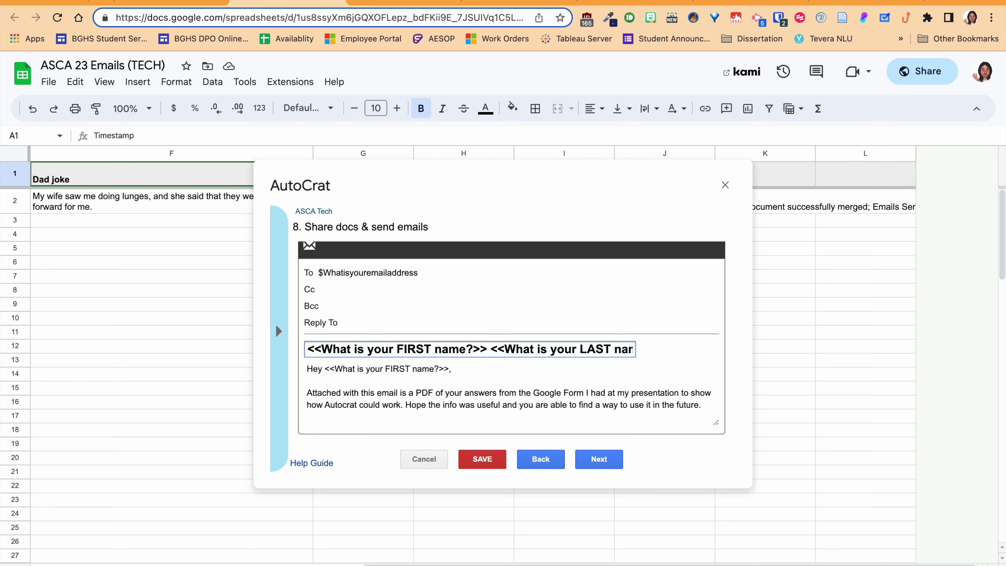
triple_click(594, 348)
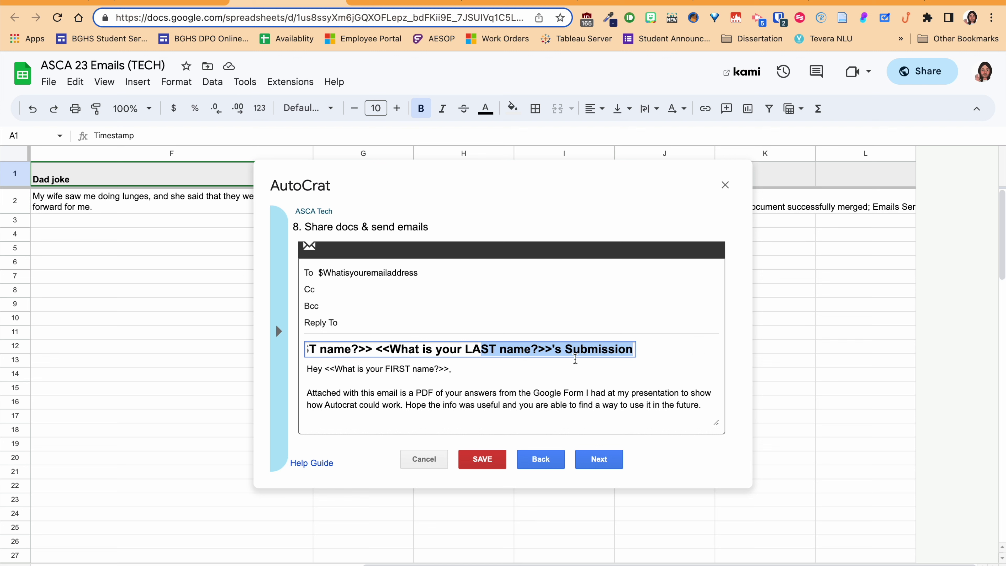
click(547, 351)
click(480, 459)
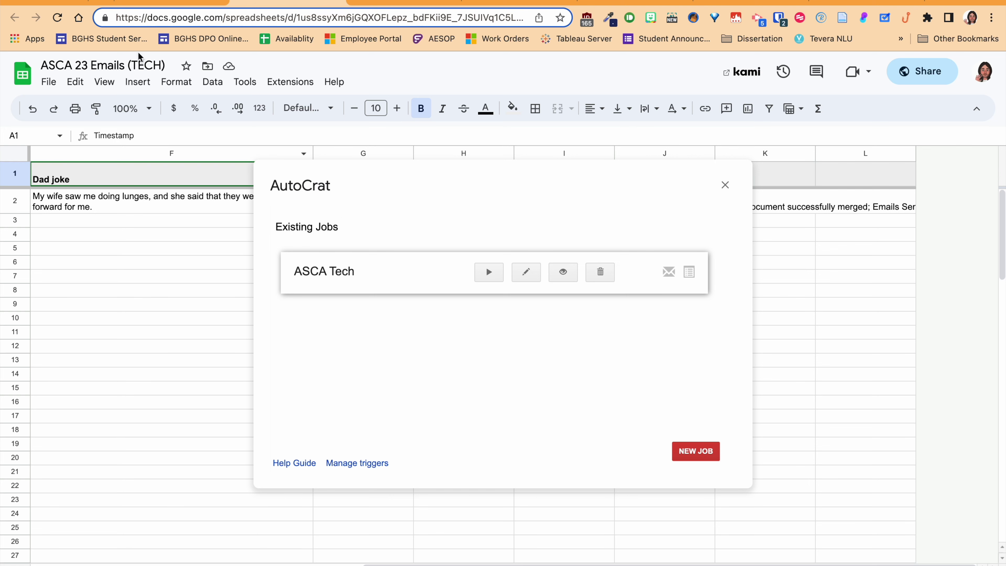
click(102, 3)
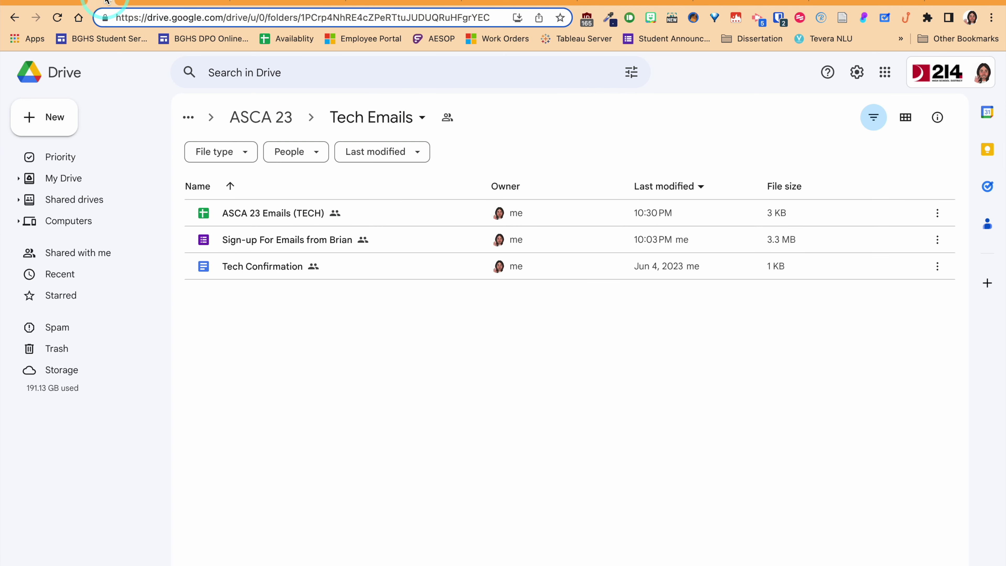
- Go up to ASCA 23, enter Tech Emails, and open the ASCA 23 Emails (TECH) spreadsheet
click(271, 116)
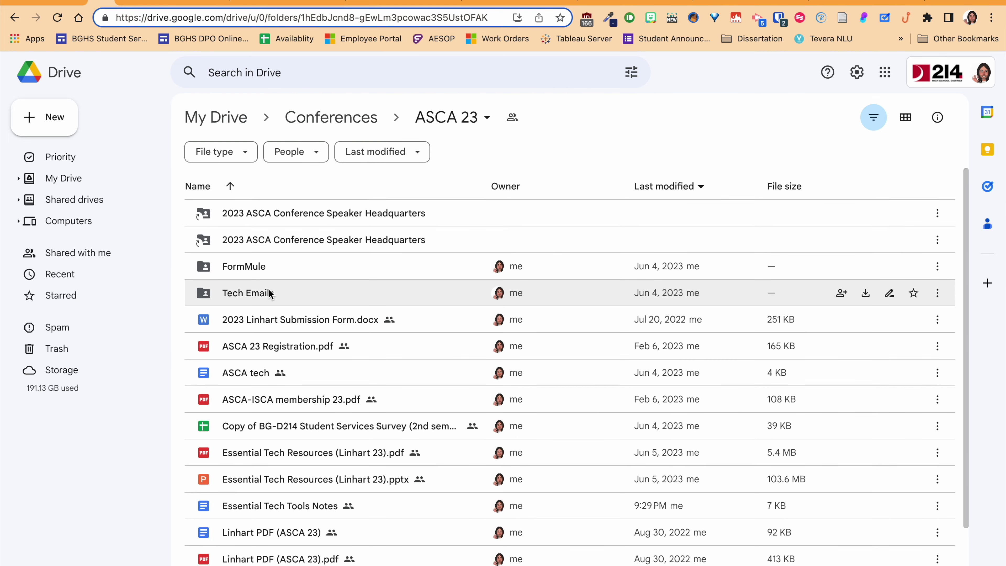
click(257, 292)
double_click(254, 293)
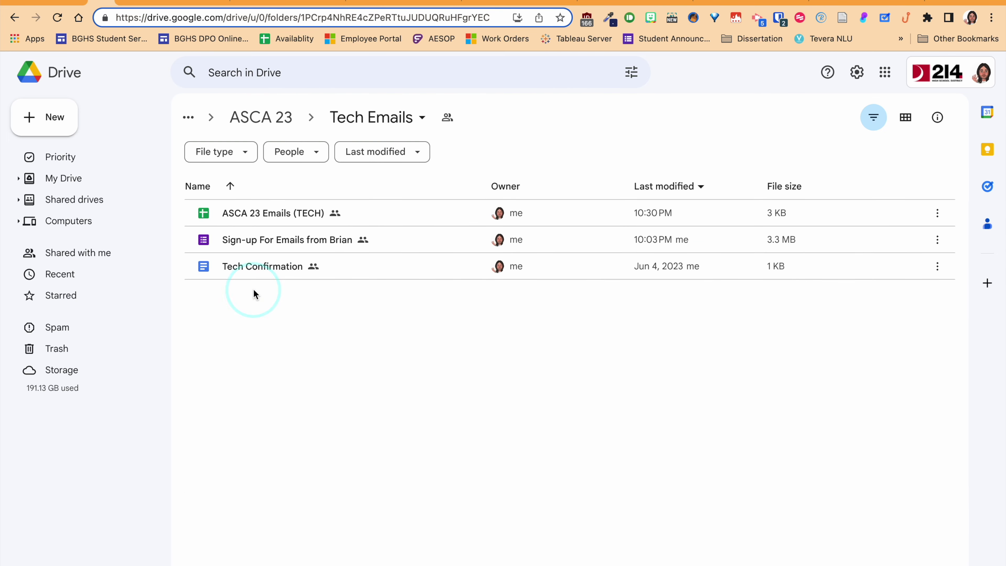
double_click(273, 213)
- Open the merged Autocrat sample from cell I2's link and confirm it's stored in Tech Emails
click(917, 208)
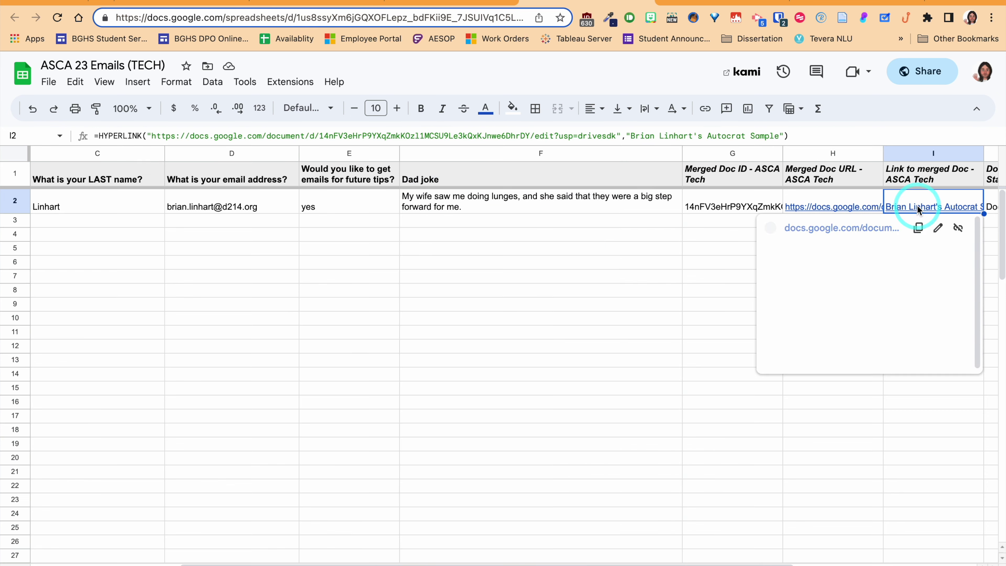
click(845, 225)
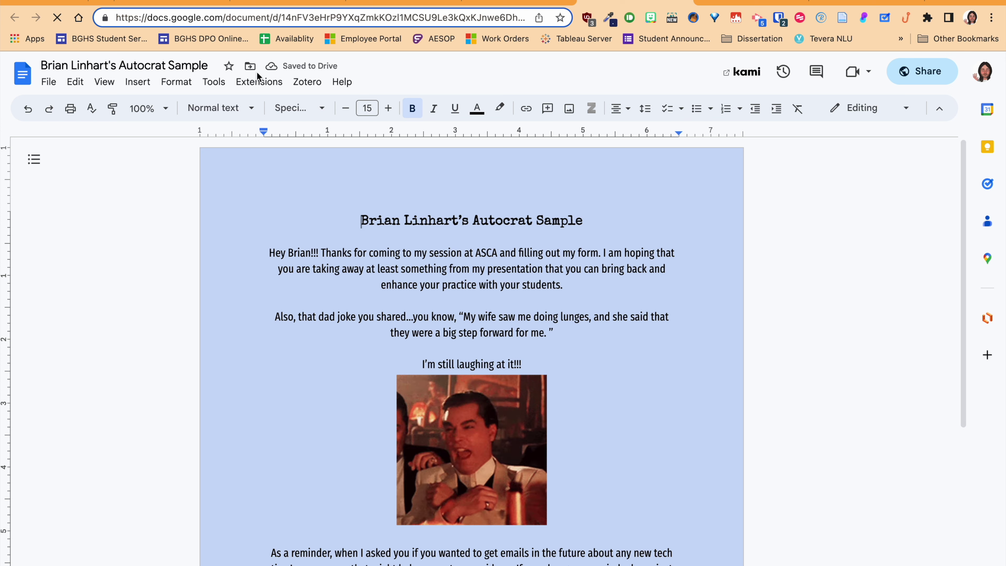
click(250, 66)
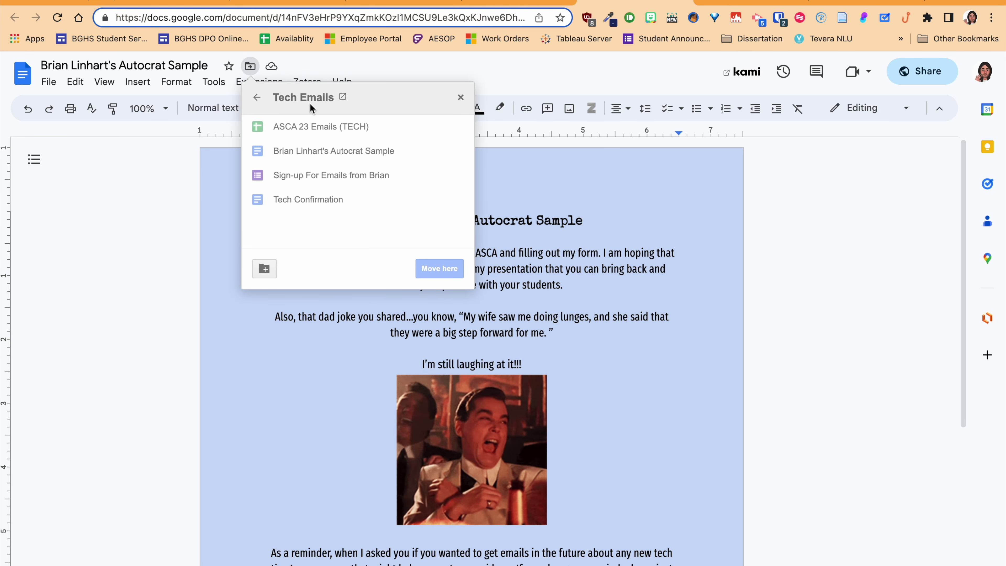
click(100, 2)
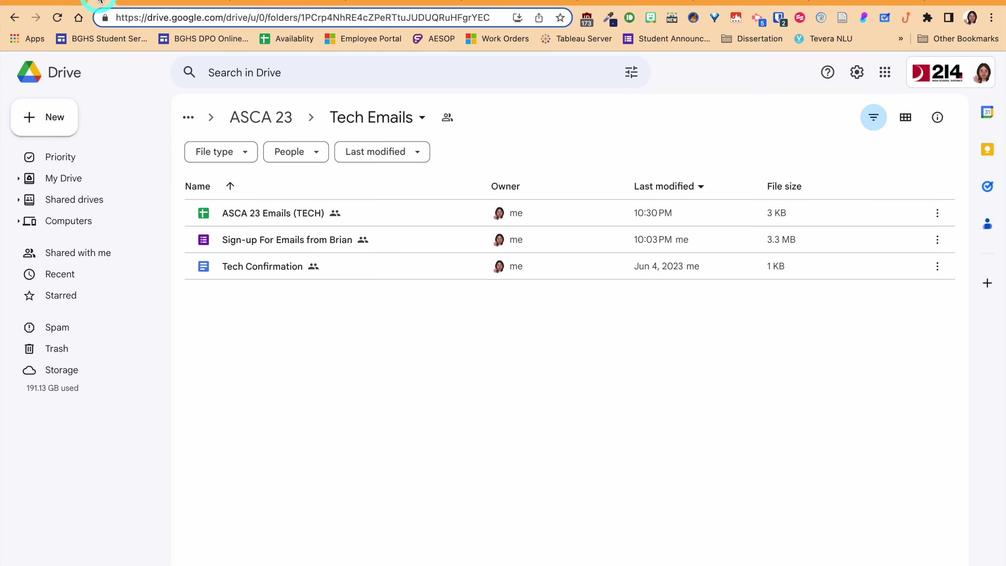
- Refresh Tech Emails, close tabs to the right, and open Form Mule Example from FormMule
click(57, 18)
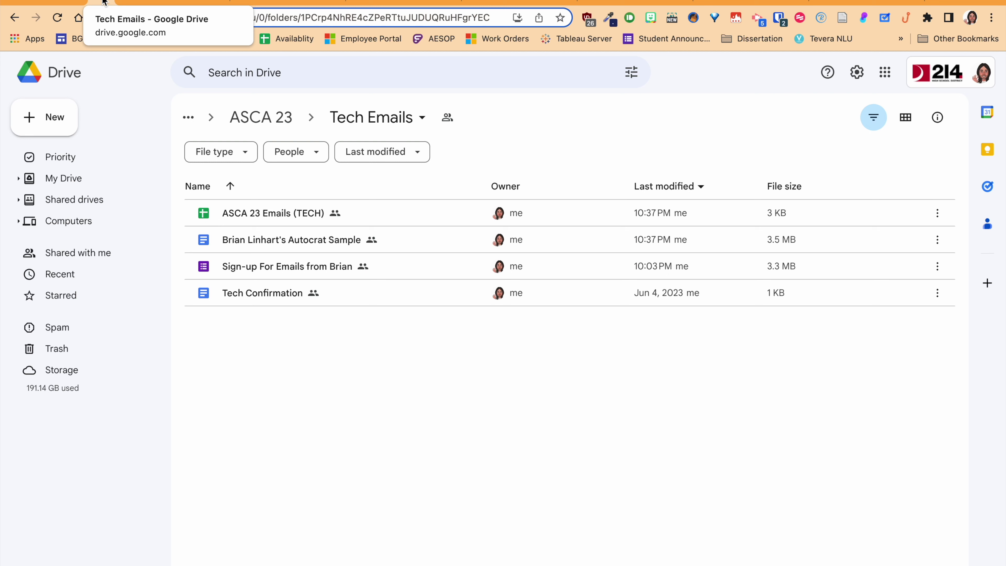
right_click(104, 2)
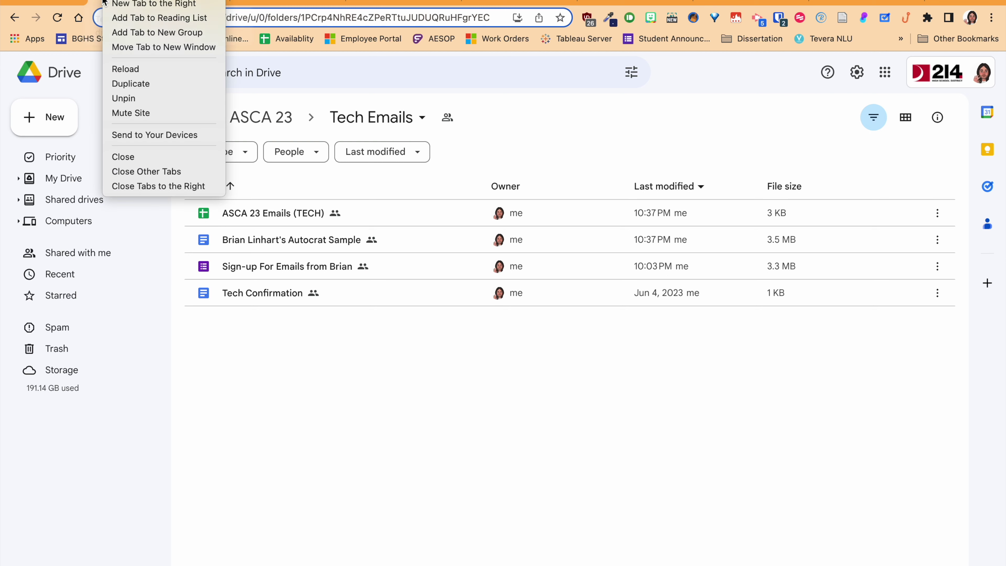
click(154, 189)
click(262, 119)
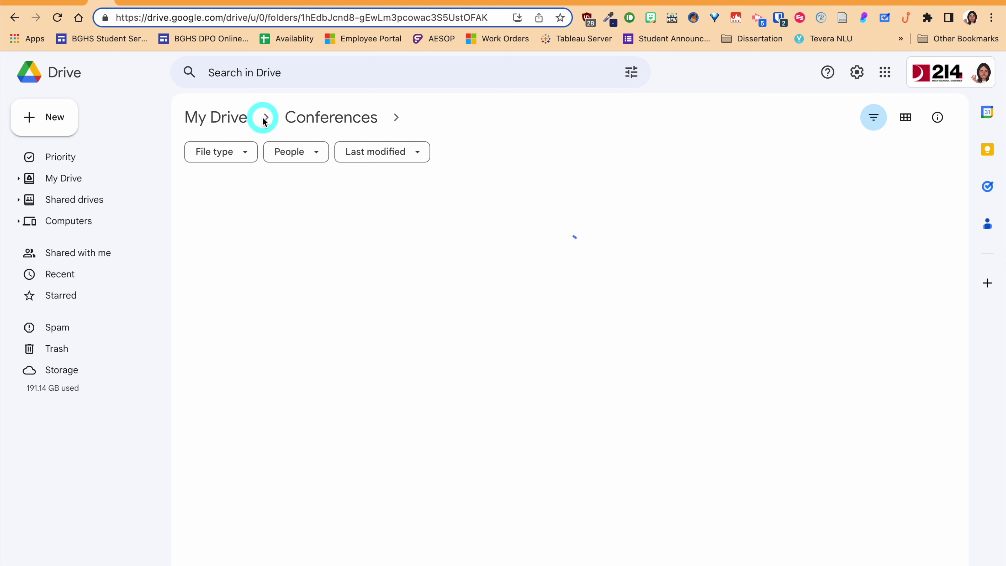
double_click(275, 266)
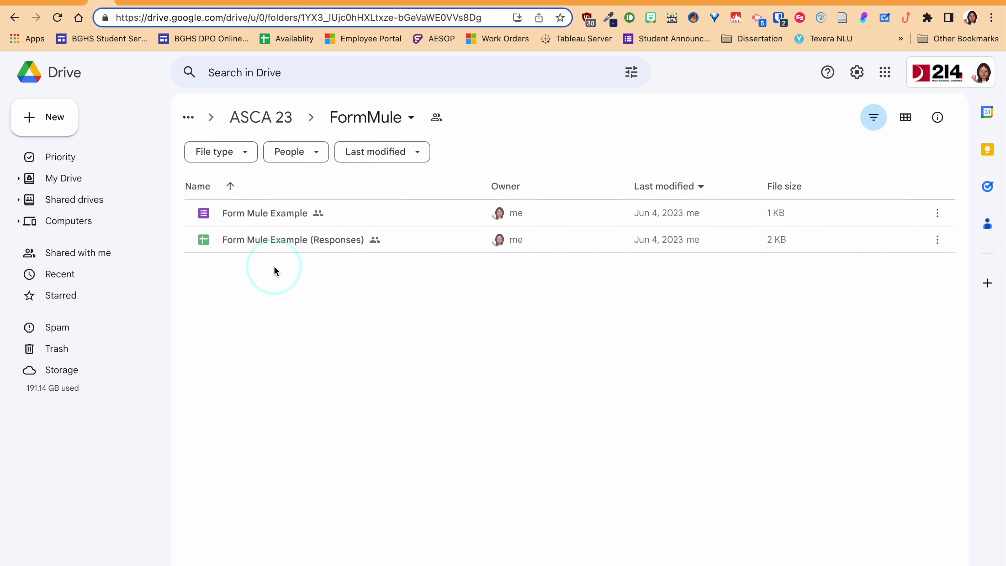
double_click(260, 213)
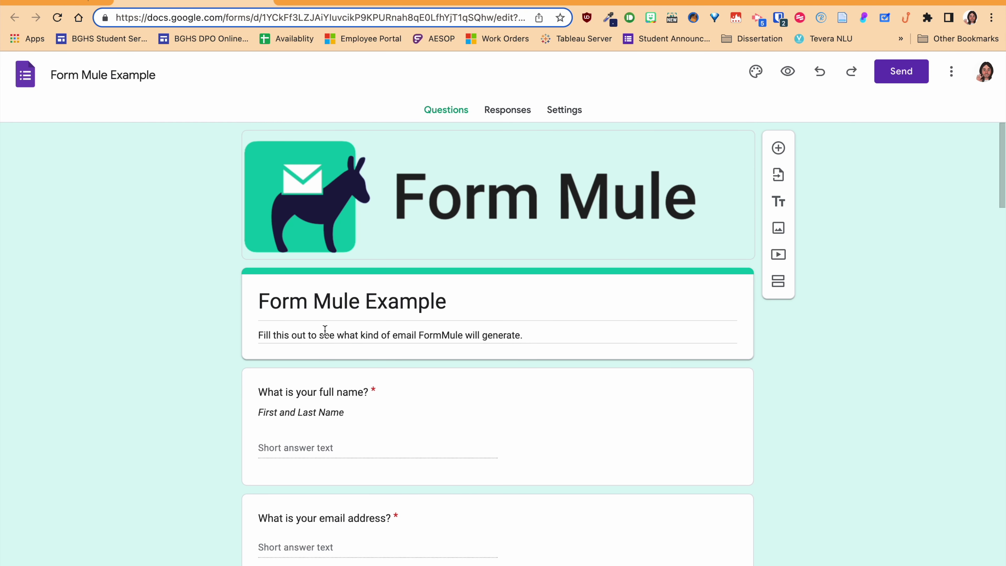
- Look over the Form Mule Example questions, then open the Form Mule Example (Responses) spreadsheet
scroll(325, 330, down, 4)
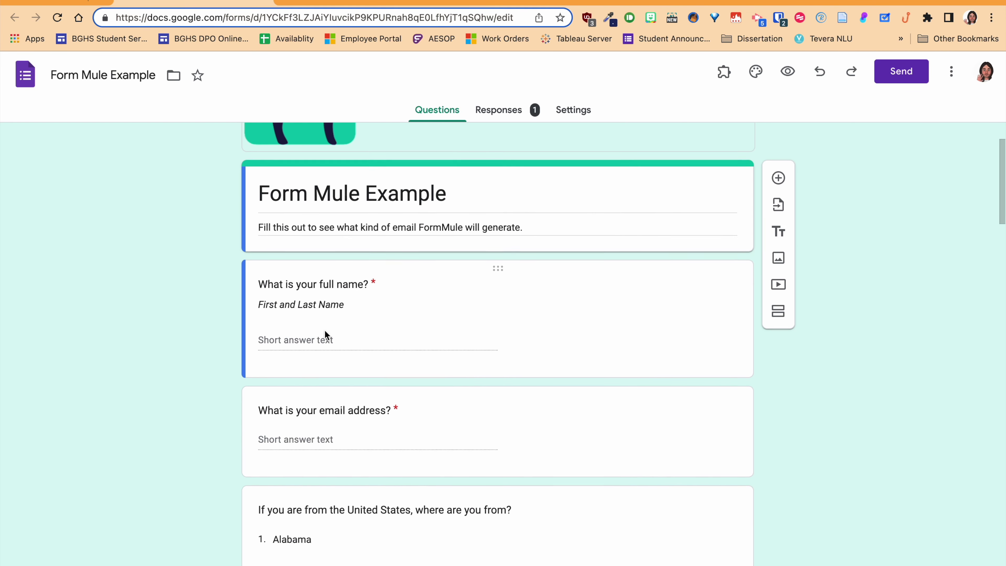
scroll(324, 331, down, 12)
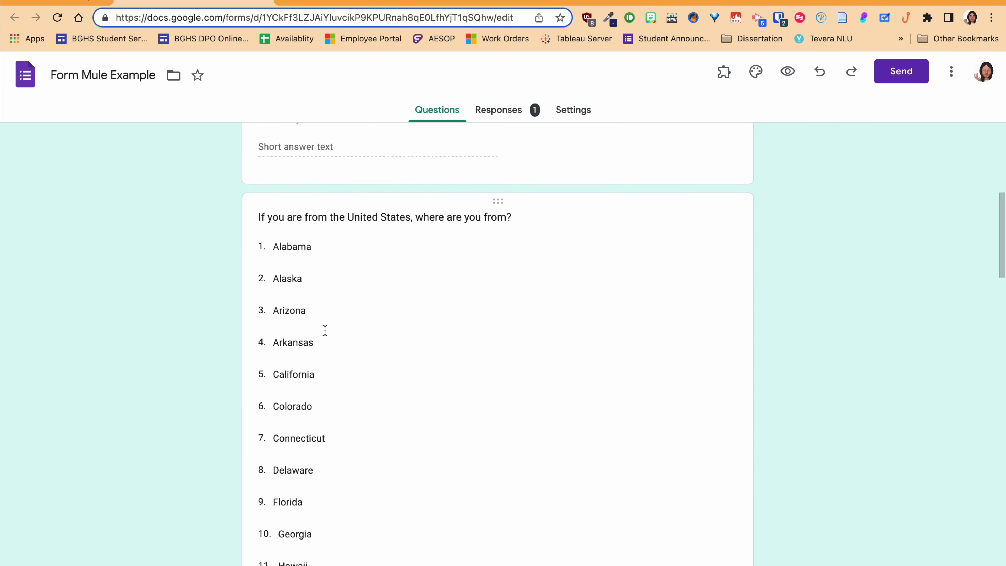
scroll(324, 331, down, 20)
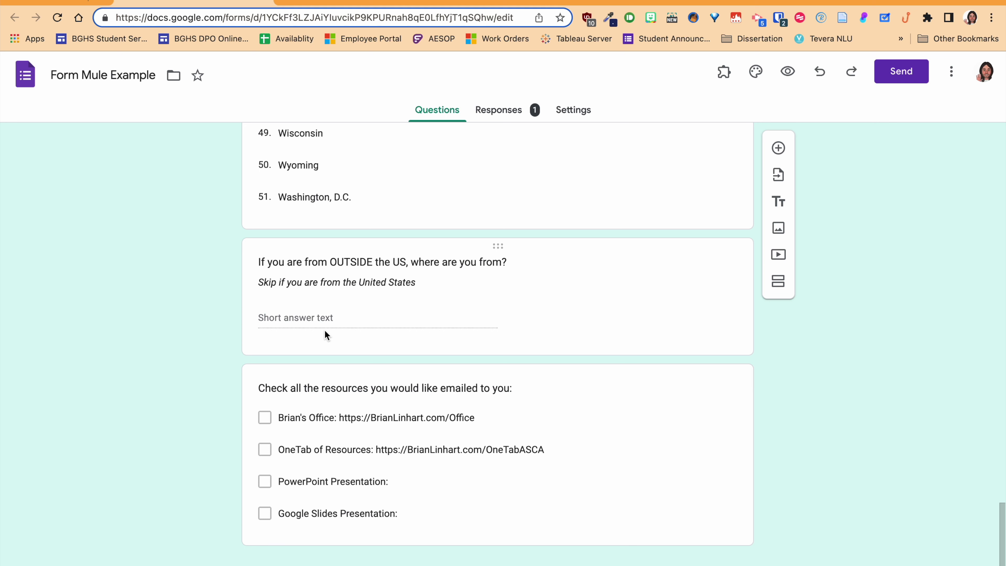
scroll(325, 329, up, 20)
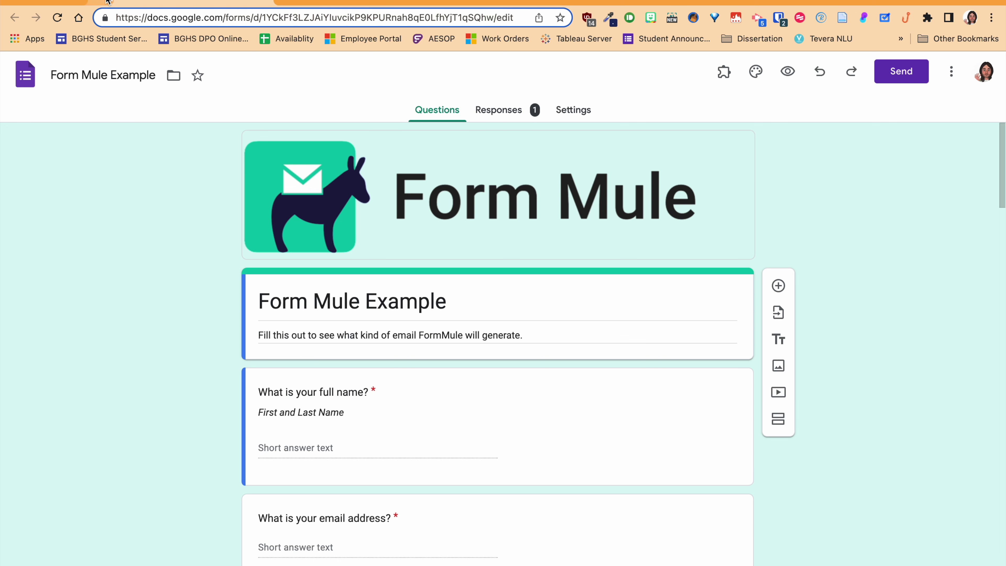
click(100, 3)
double_click(311, 245)
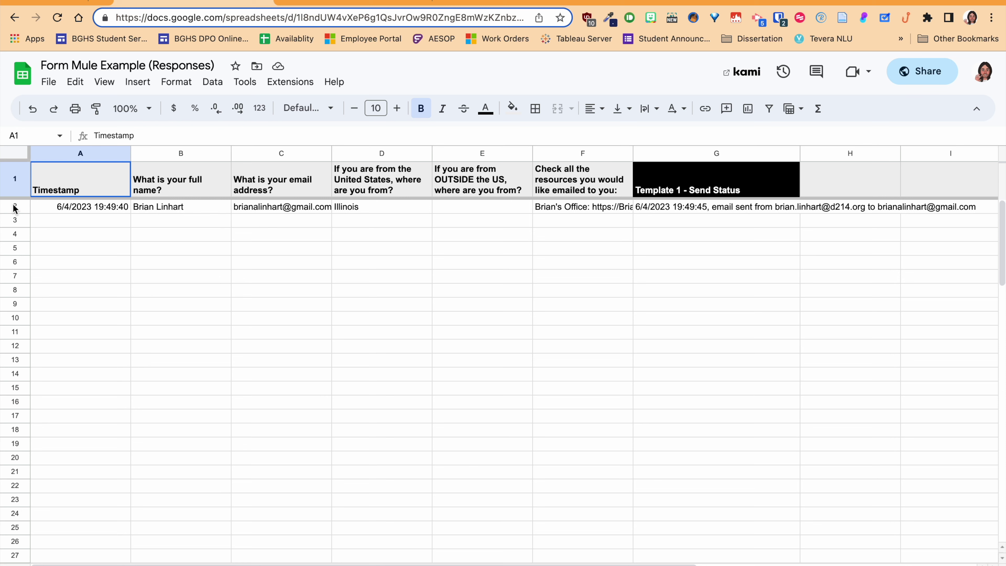
- Launch Form Mule and keep Form Responses 1 as the source sheet
click(275, 87)
mouse_move(344, 265)
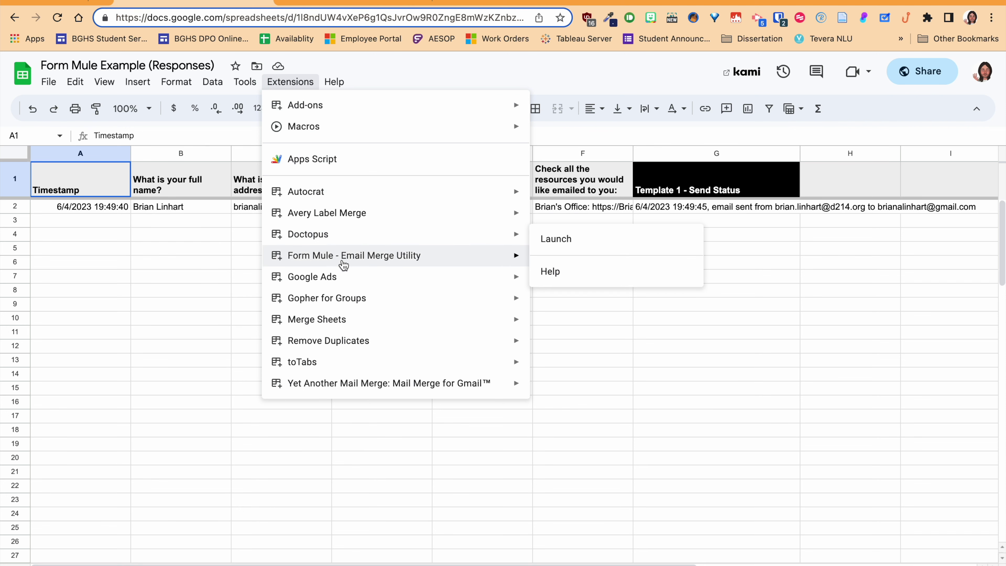
click(555, 265)
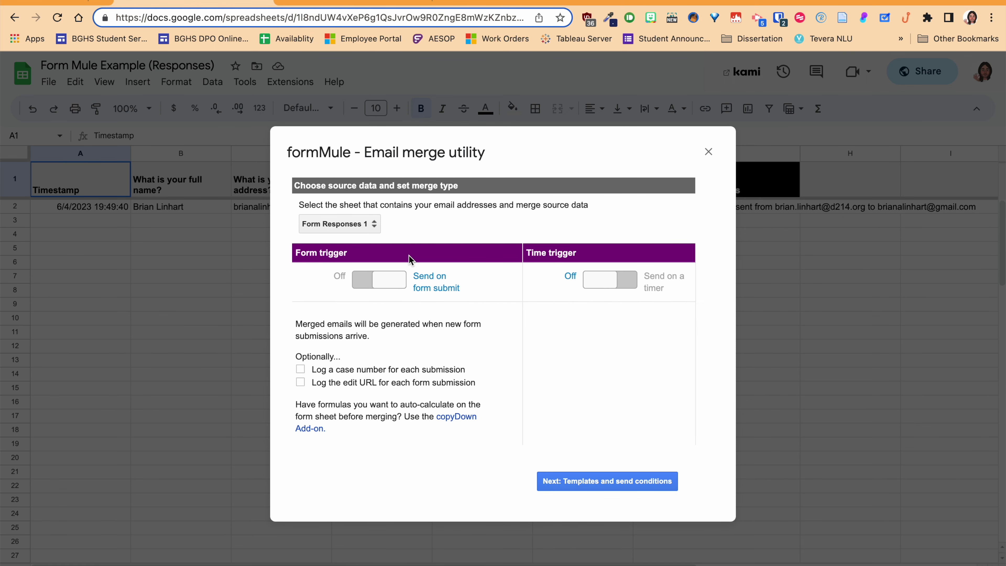
click(375, 225)
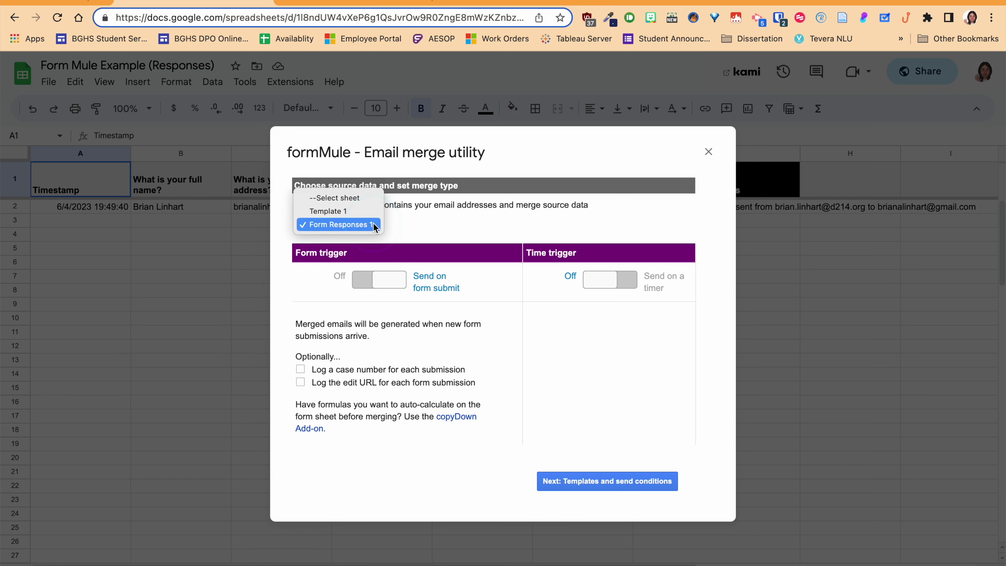
click(491, 468)
click(579, 483)
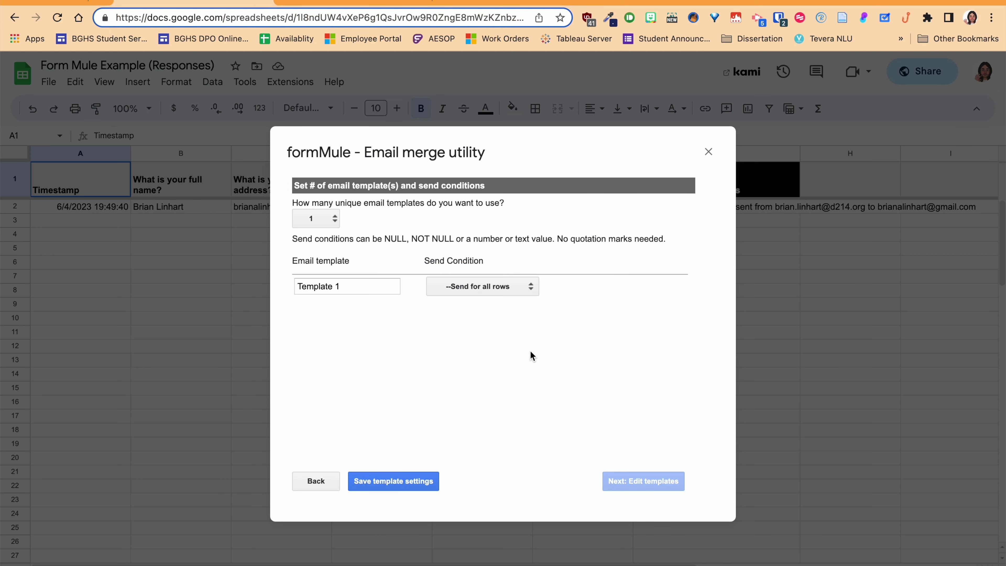
- Try a second email template, then revert to a single template
click(480, 287)
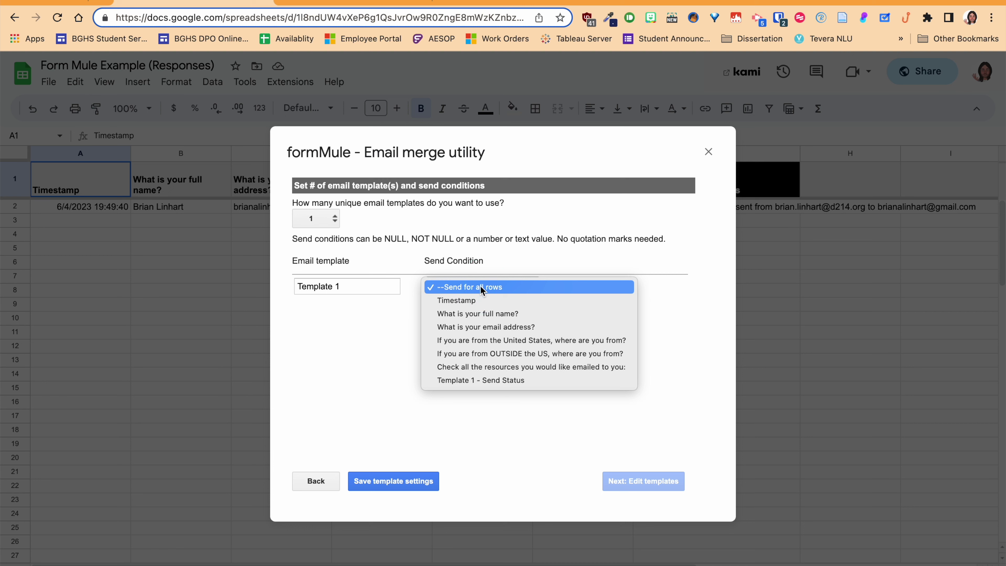
click(364, 214)
click(334, 218)
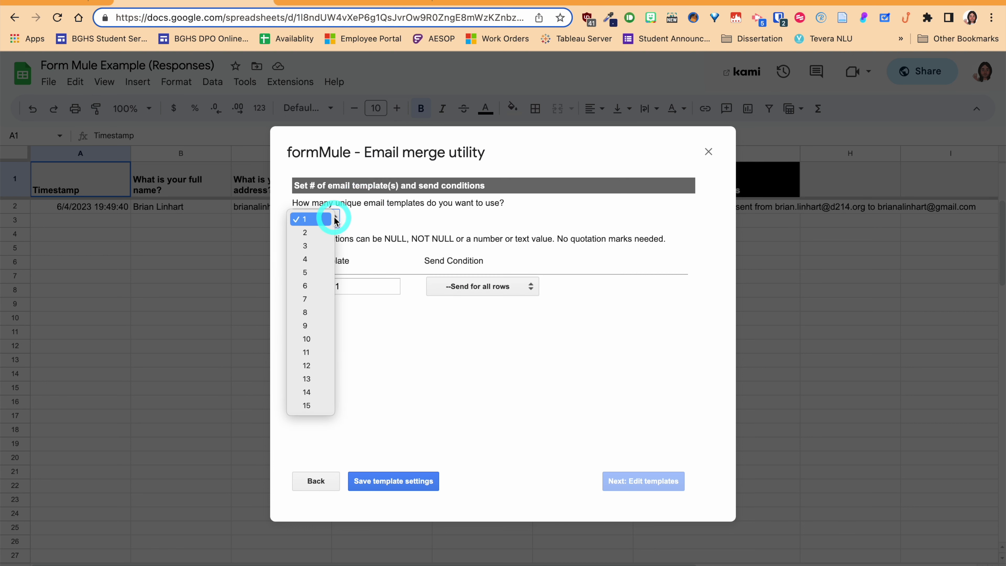
click(328, 234)
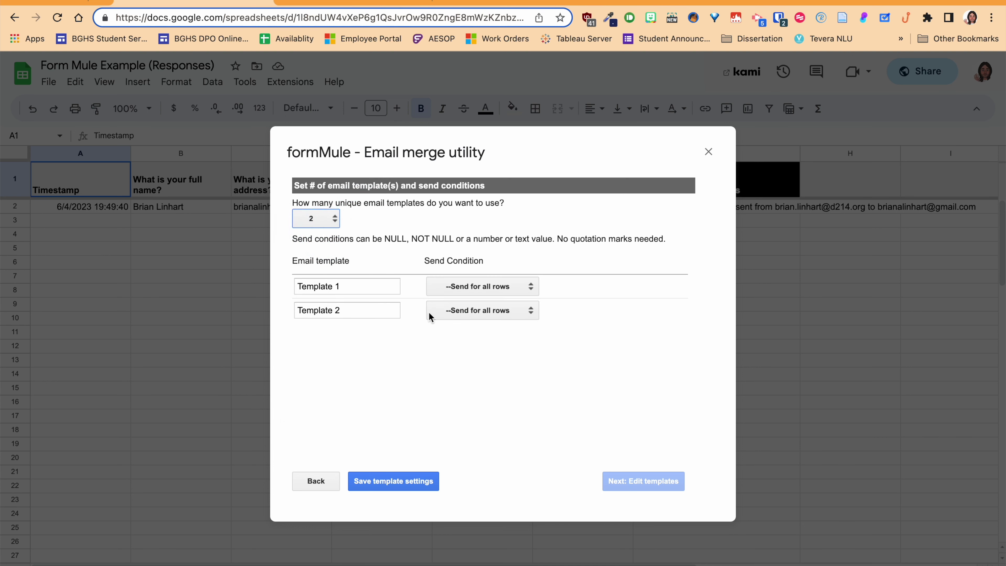
click(447, 310)
click(386, 315)
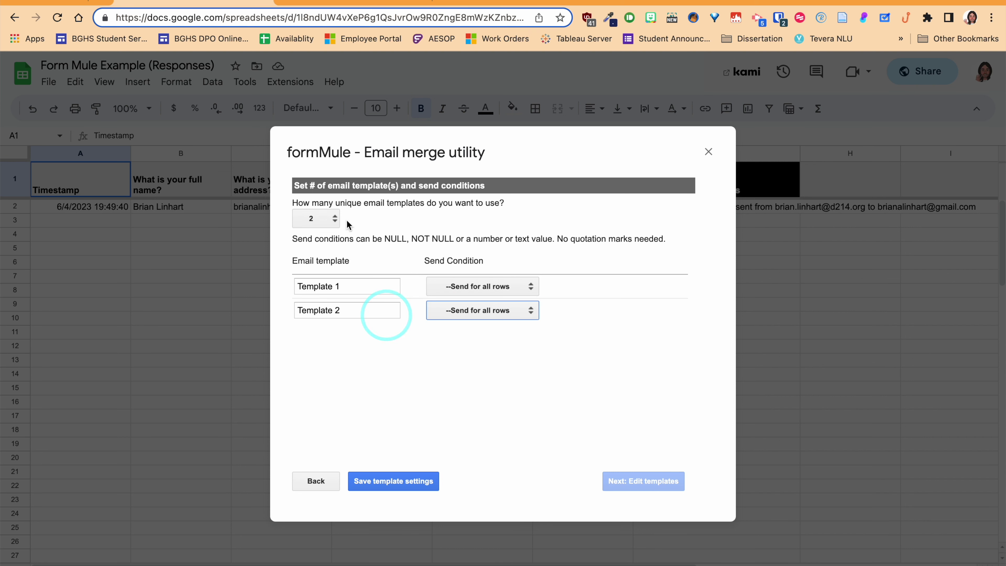
click(316, 218)
click(306, 206)
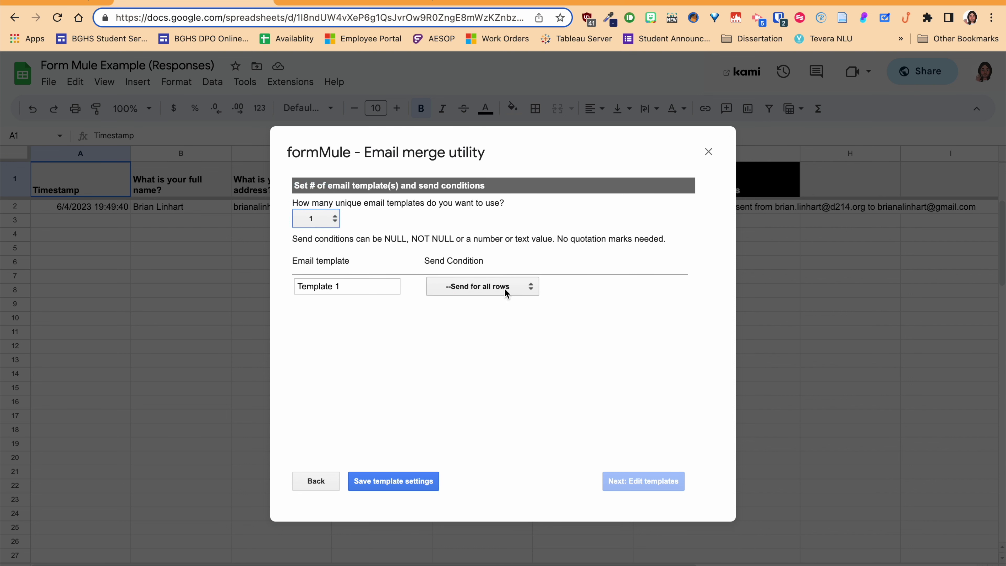
- Set Template 1 to send for all rows and save the template settings
click(506, 287)
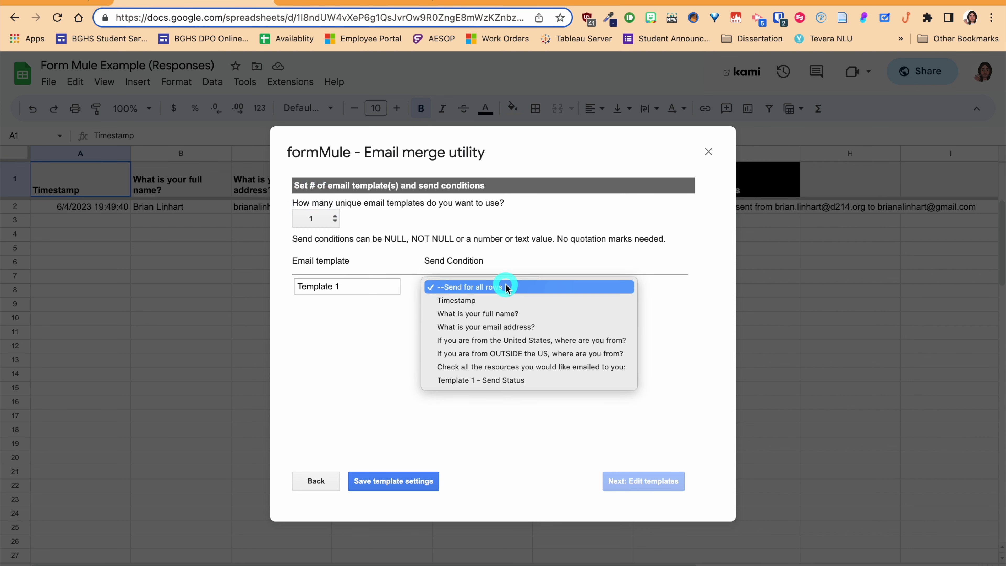
click(506, 301)
click(656, 484)
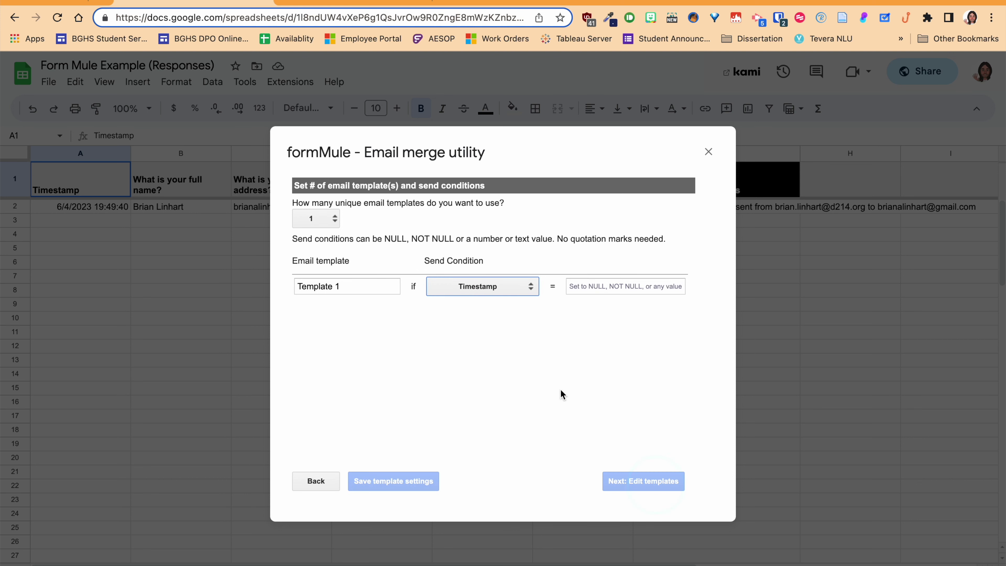
click(487, 287)
click(483, 276)
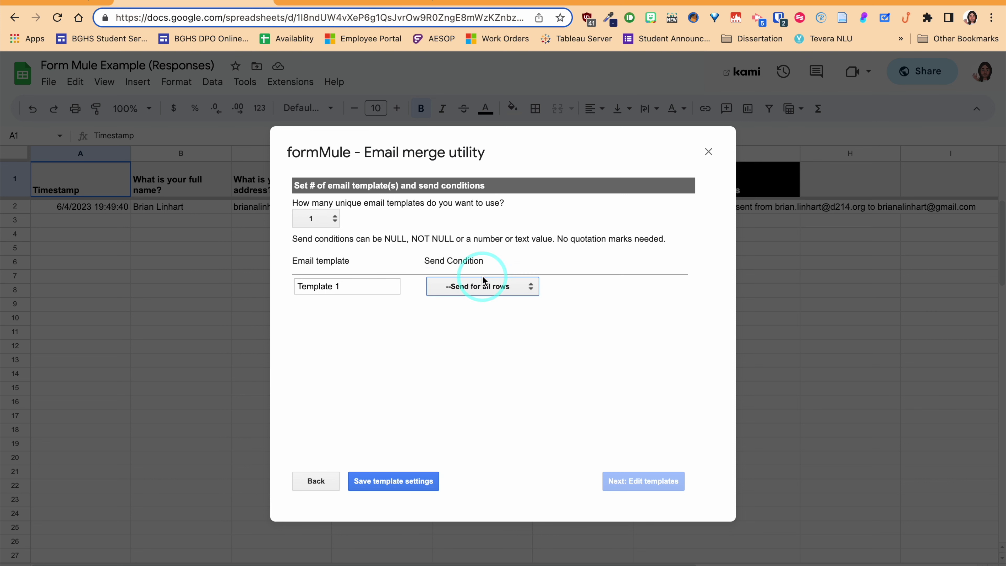
click(425, 482)
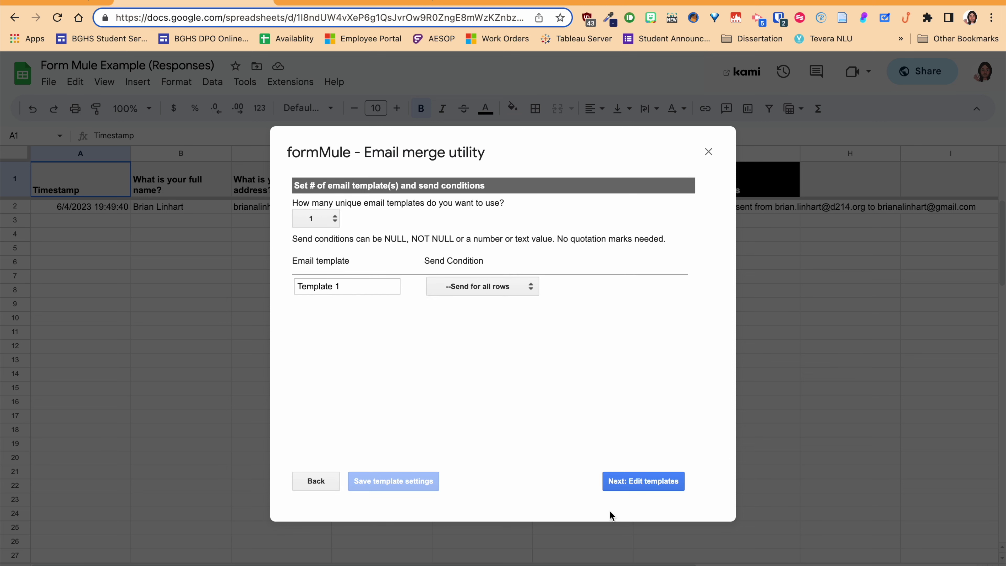
click(631, 487)
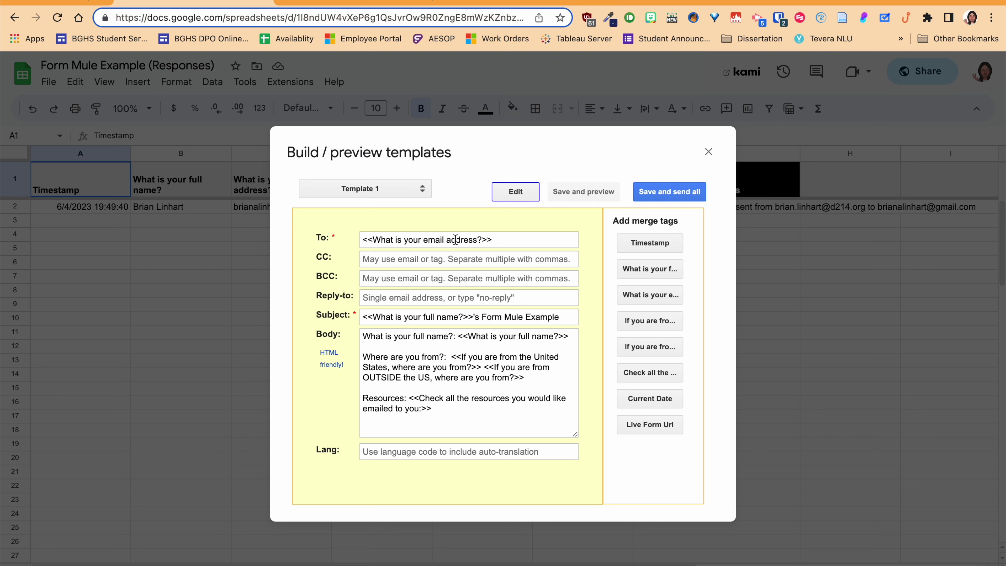
- Replace Template 1's To field with the respondent's email address merge tag
click(501, 239)
click(499, 239)
key(super+a)
key(BackSpace)
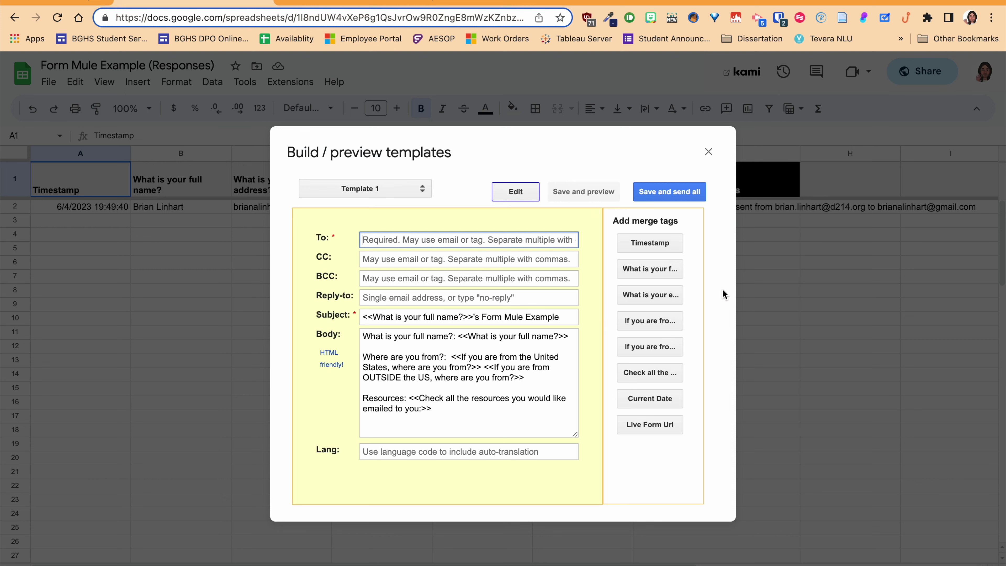
click(656, 300)
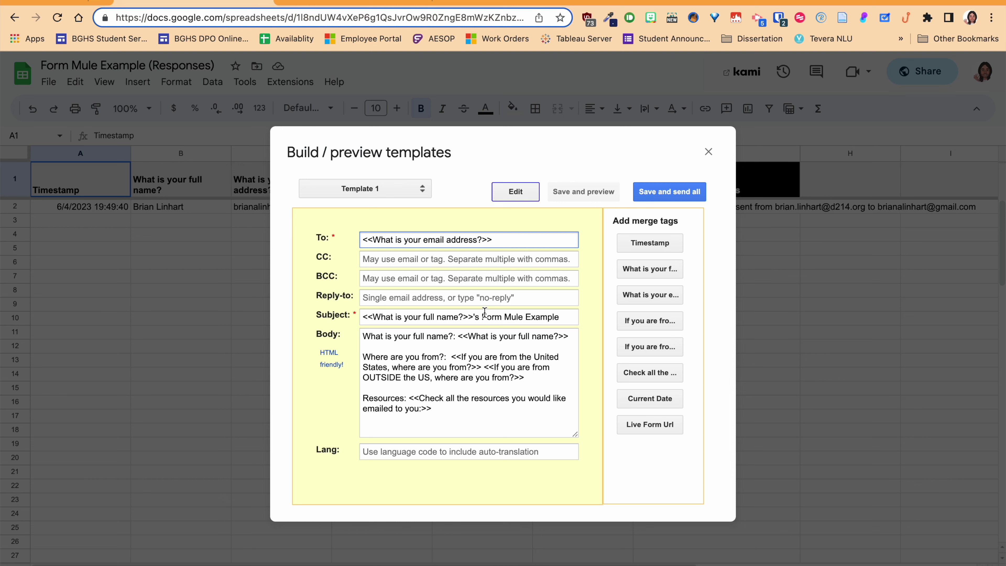
- Set the subject to <<What is your full name?>>'s Form Mule Responses
drag(562, 317, 333, 314)
key(BackSpace)
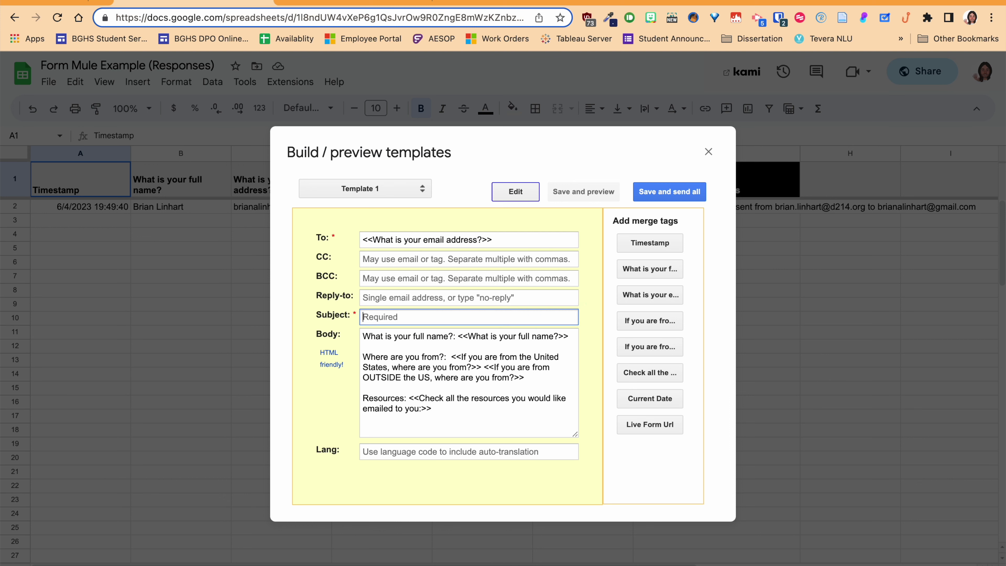
click(656, 273)
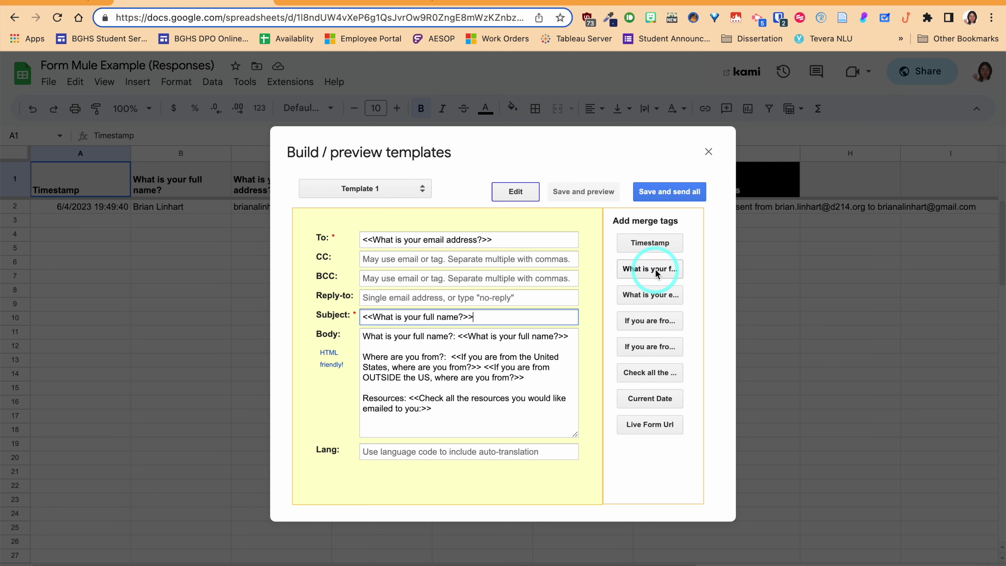
text('s FOrm)
text(orm Mul)
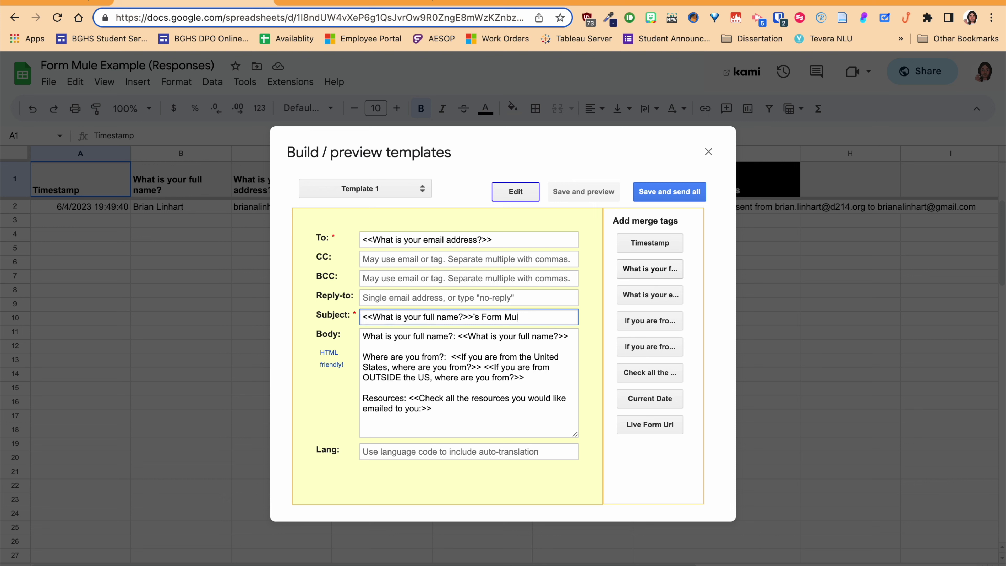
text(e Responses)
drag(440, 412, 346, 336)
key(ctrl+c)
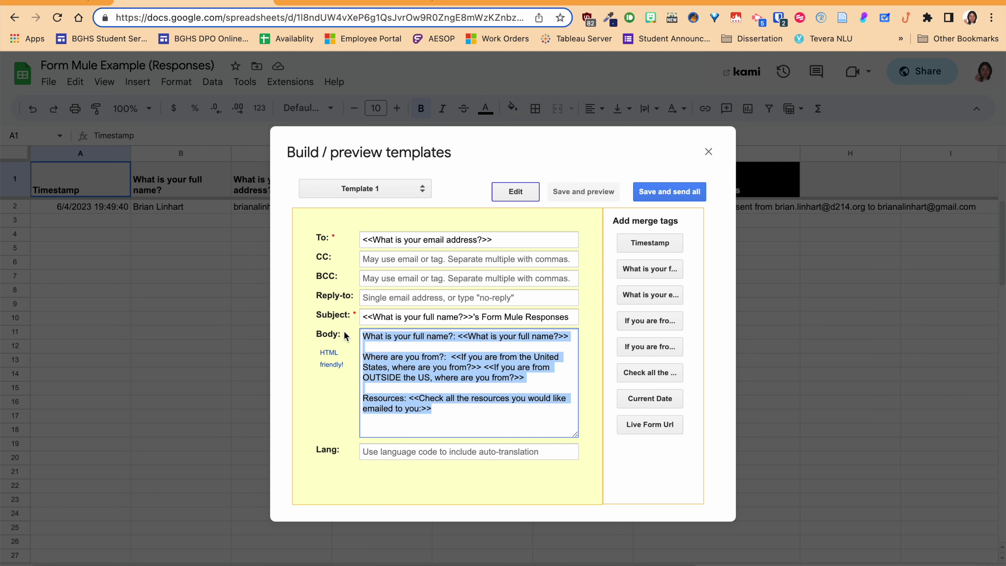
- Clear the body and insert the location tag, labelled 'Where from outside of the US?'
key(BackSpace)
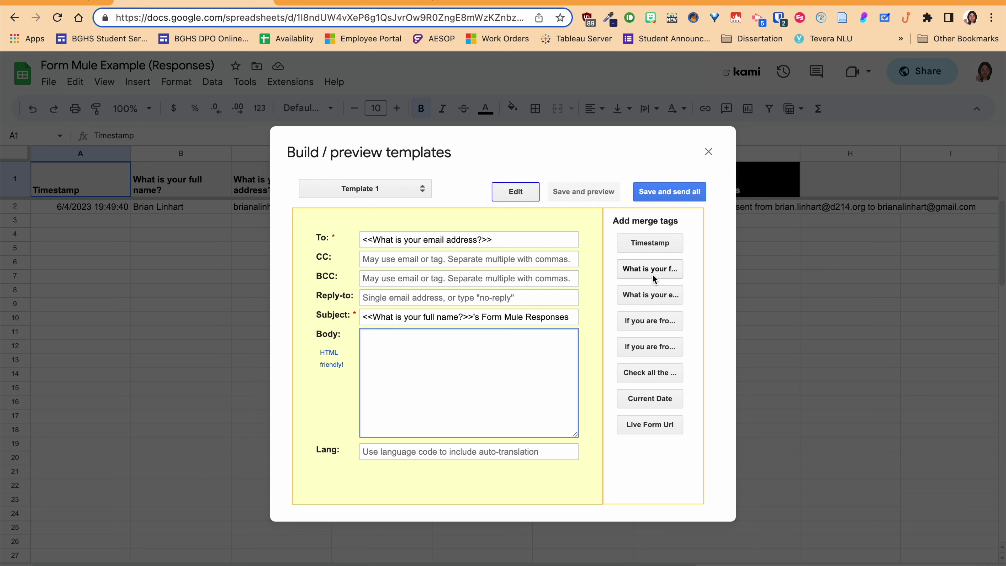
click(650, 320)
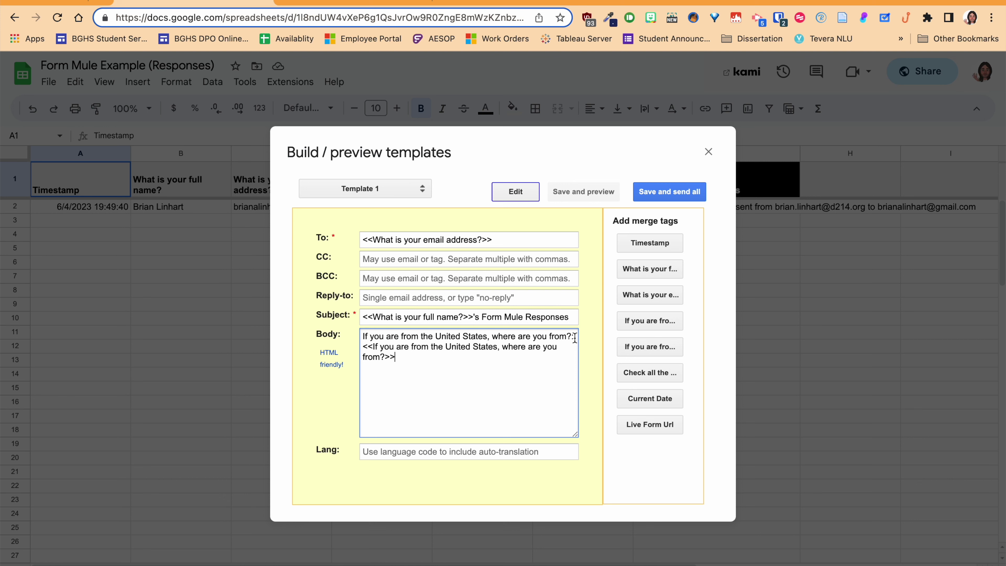
drag(574, 337, 373, 332)
key(BackSpace)
key(BackSpace)
key(BackSpace)
key(BackSpace)
key(BackSpace)
text(Where from outside of the US)
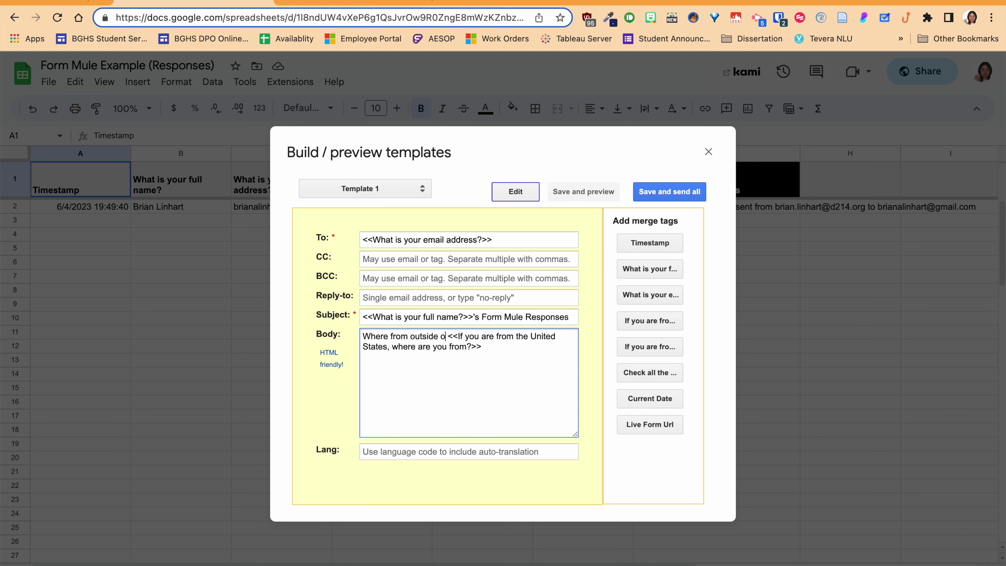
text(?)
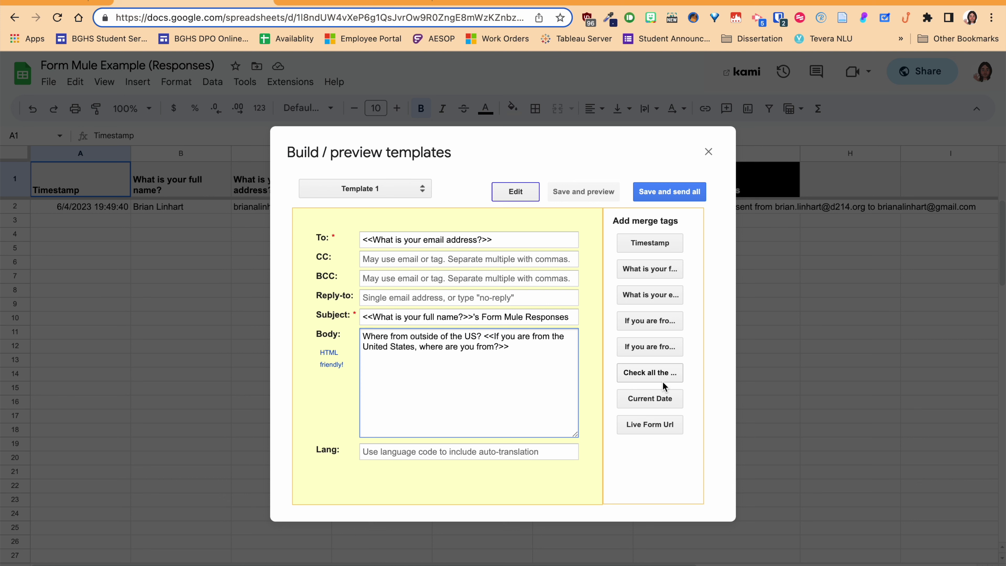
click(510, 347)
key(Return)
- Wrap the location line of the body in <b> and </b> tags
click(361, 337)
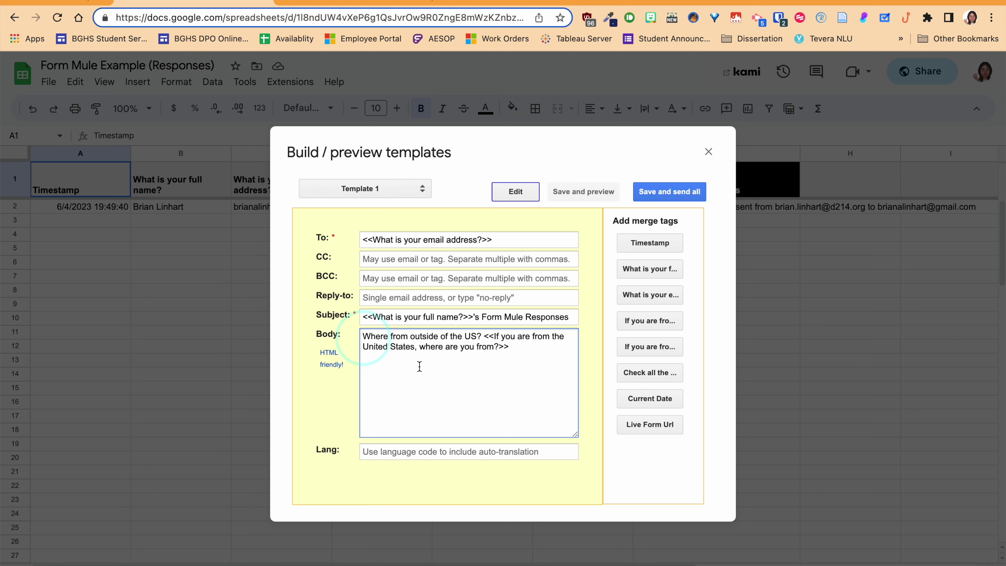
click(485, 336)
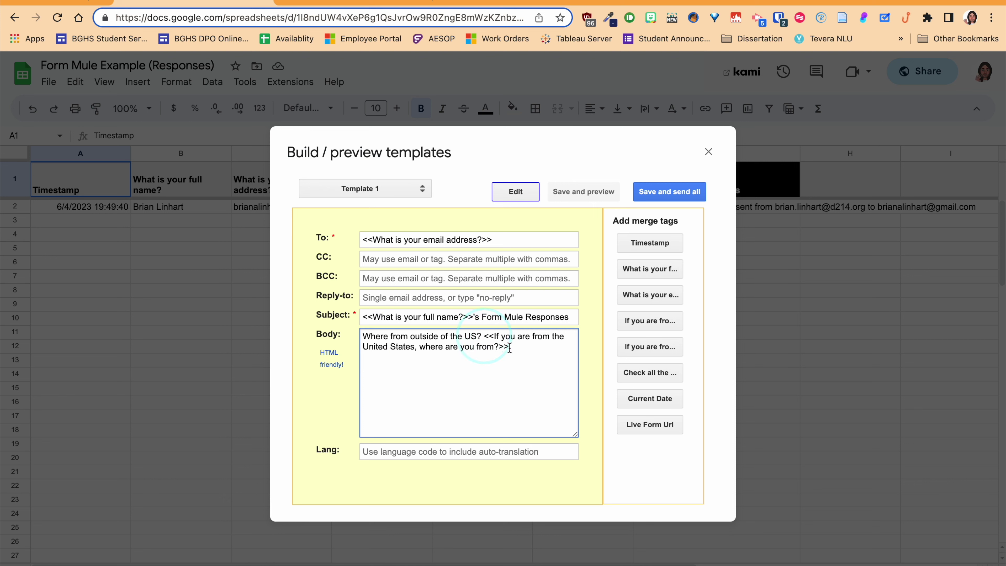
text(<b>)
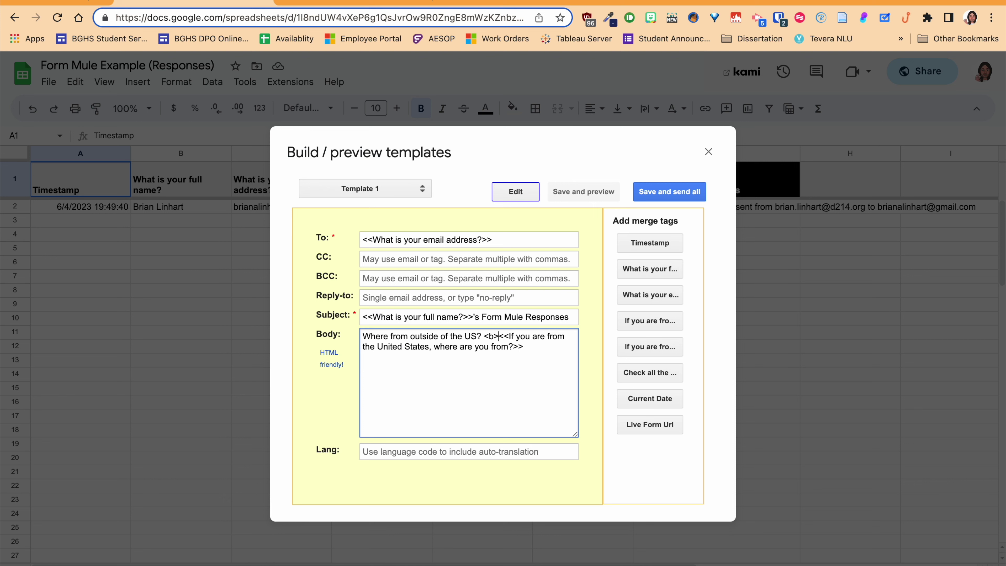
click(541, 352)
text(</b>)
- Replace the body text with the pasted merge-tag template
drag(550, 347, 292, 331)
key(BackSpace)
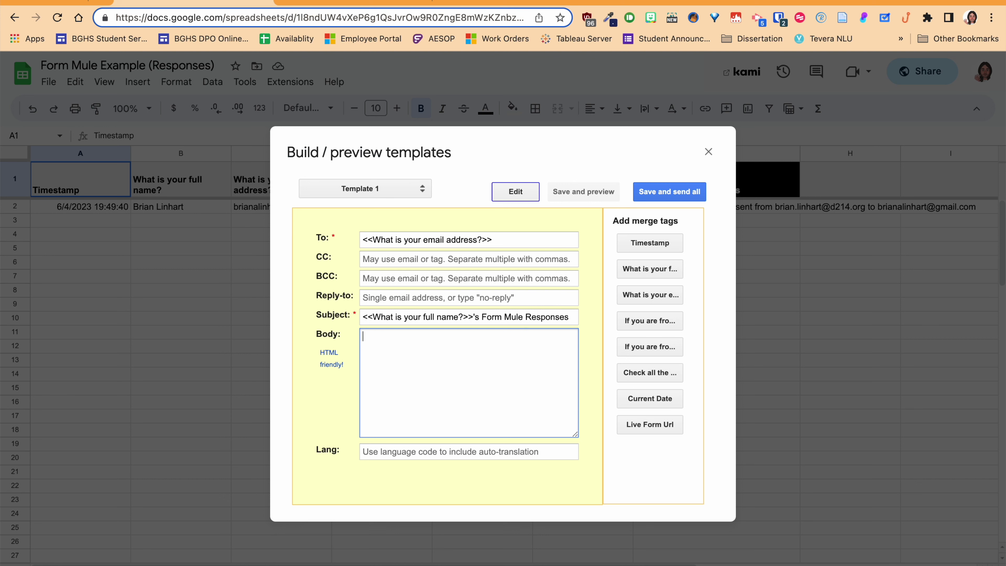
key(ctrl+v)
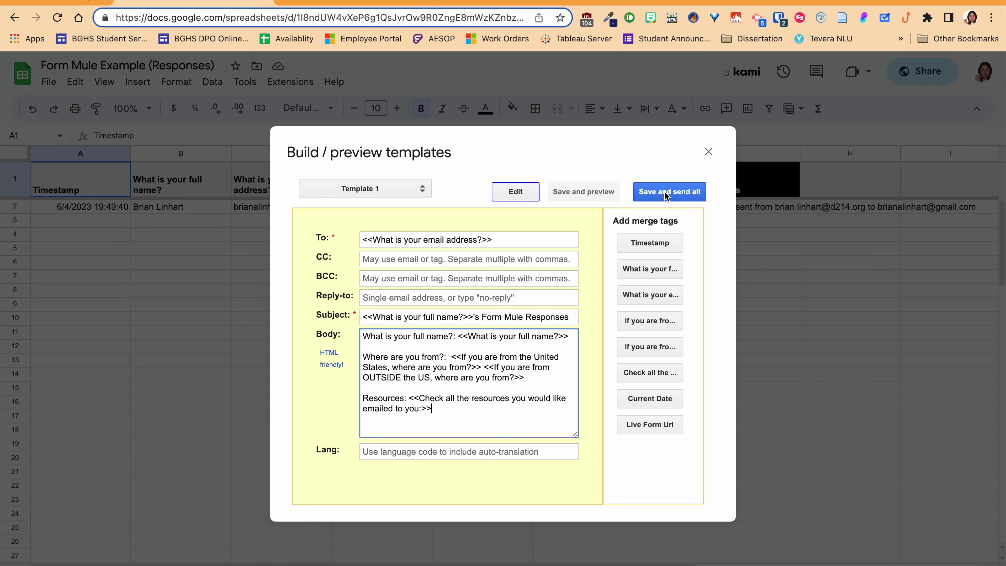
- Save Template 1, confirm the send preview finds 0 emails, and cancel without sending
click(655, 194)
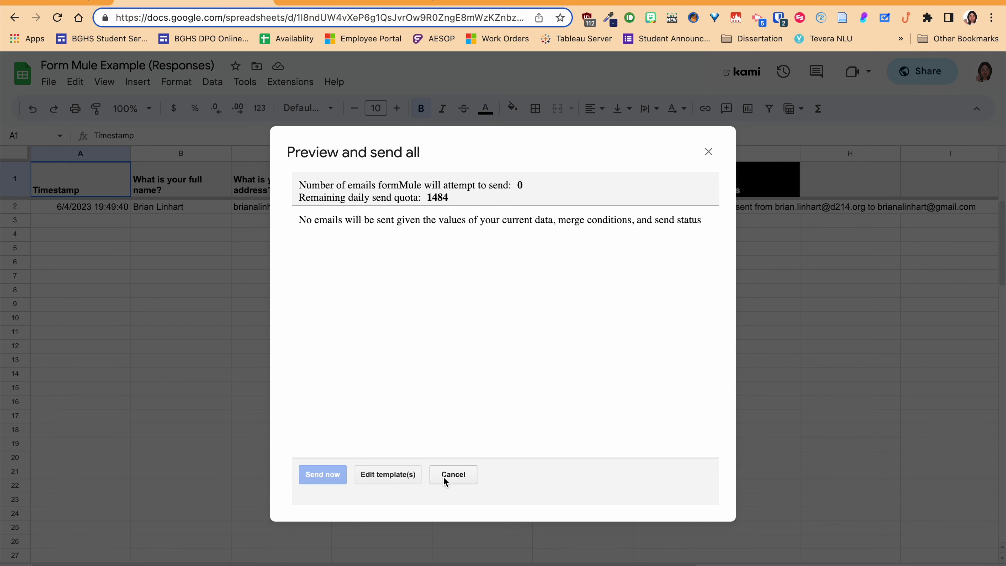
click(441, 474)
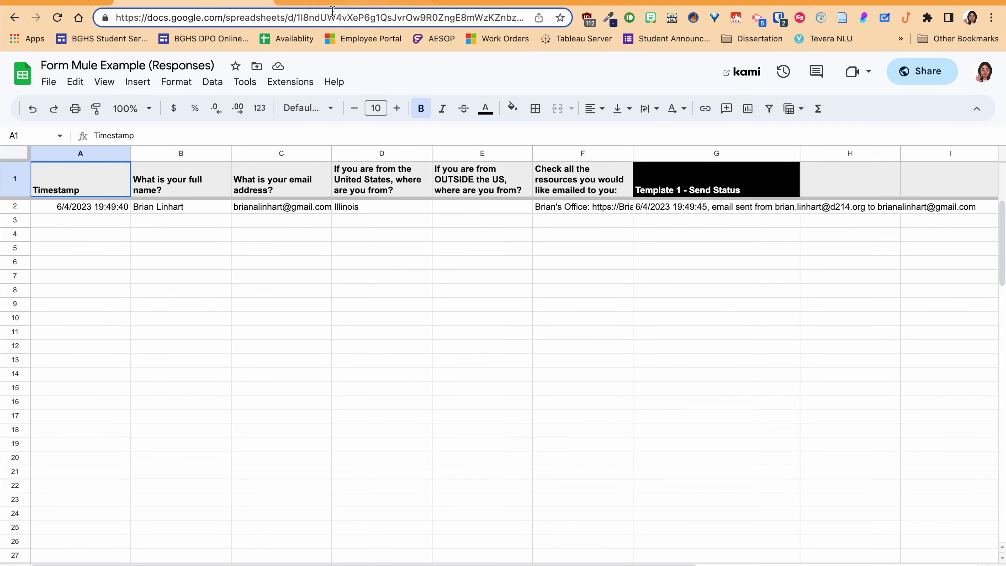
click(331, 6)
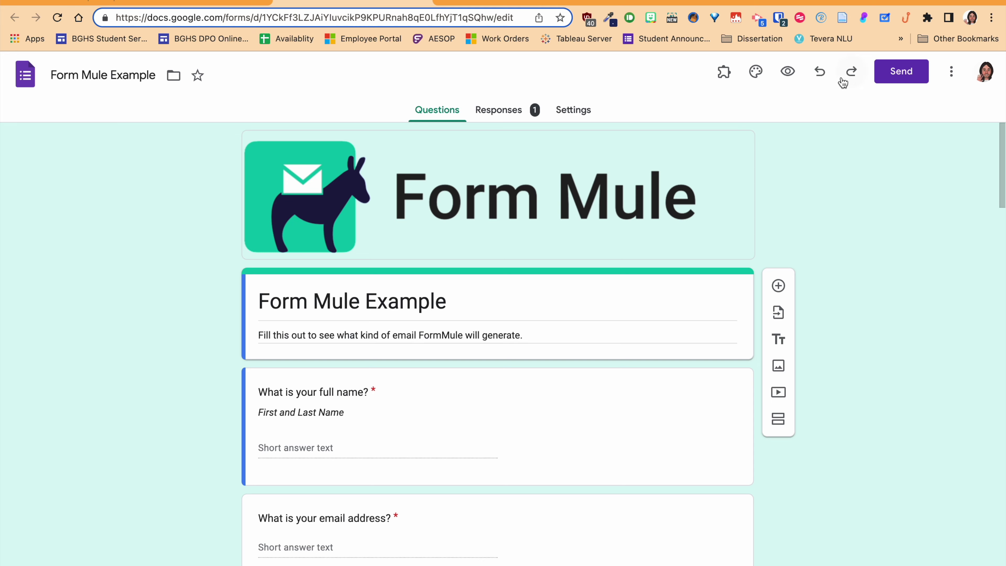
- In the form preview, enter the respondent's full name and e-mail, and choose Illinois
click(780, 79)
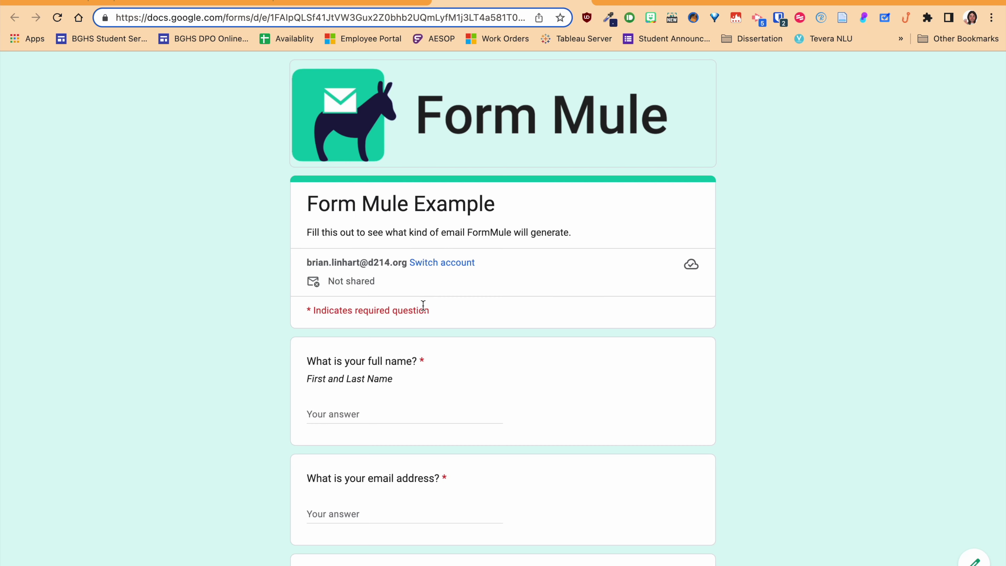
scroll(375, 377, down, 1)
click(338, 388)
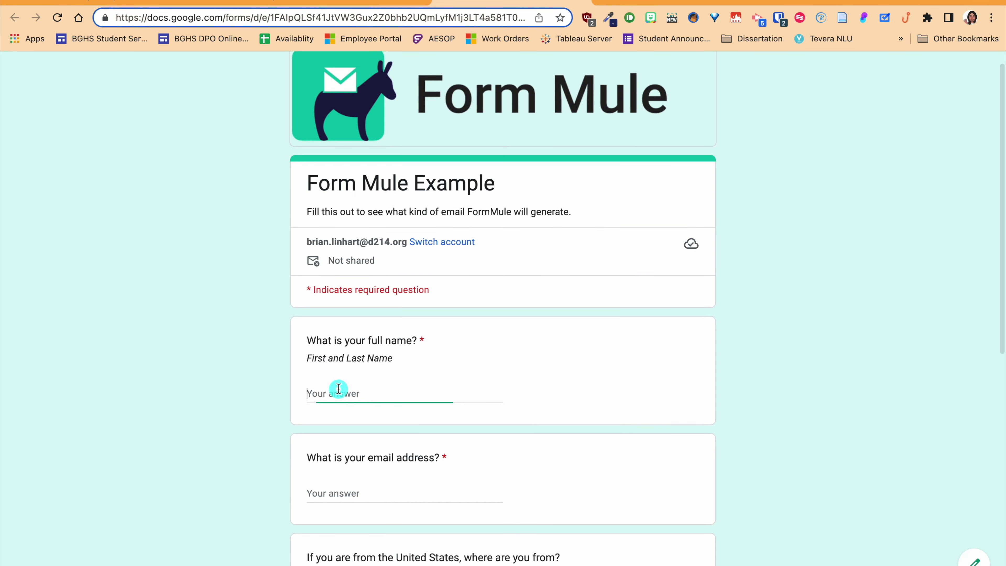
key(Tab)
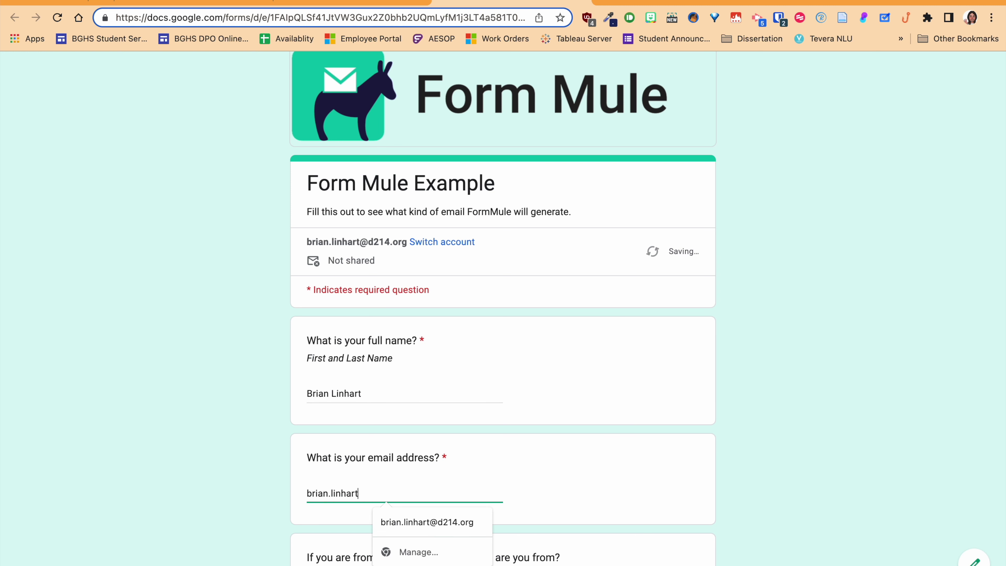
scroll(416, 471, down, 4)
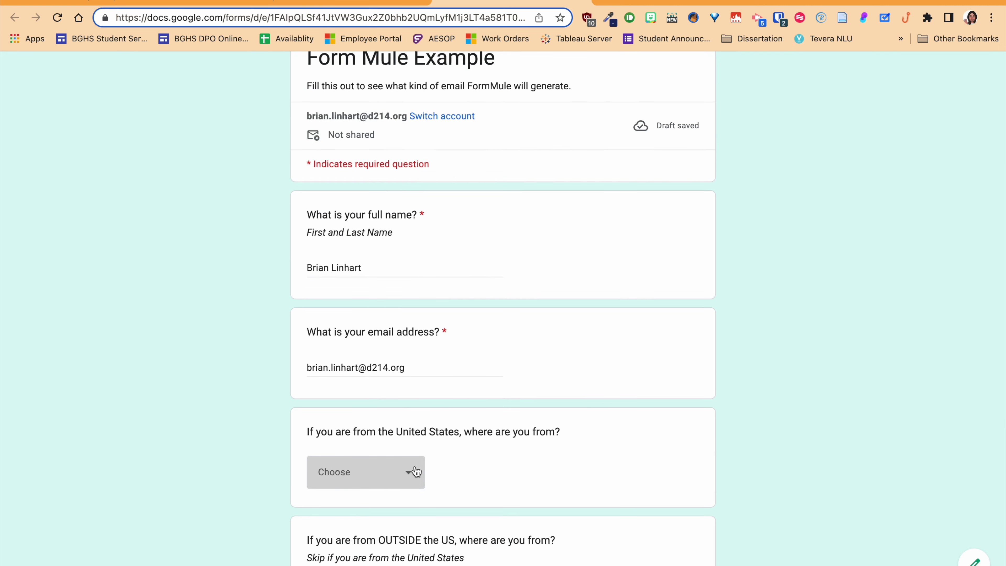
click(416, 471)
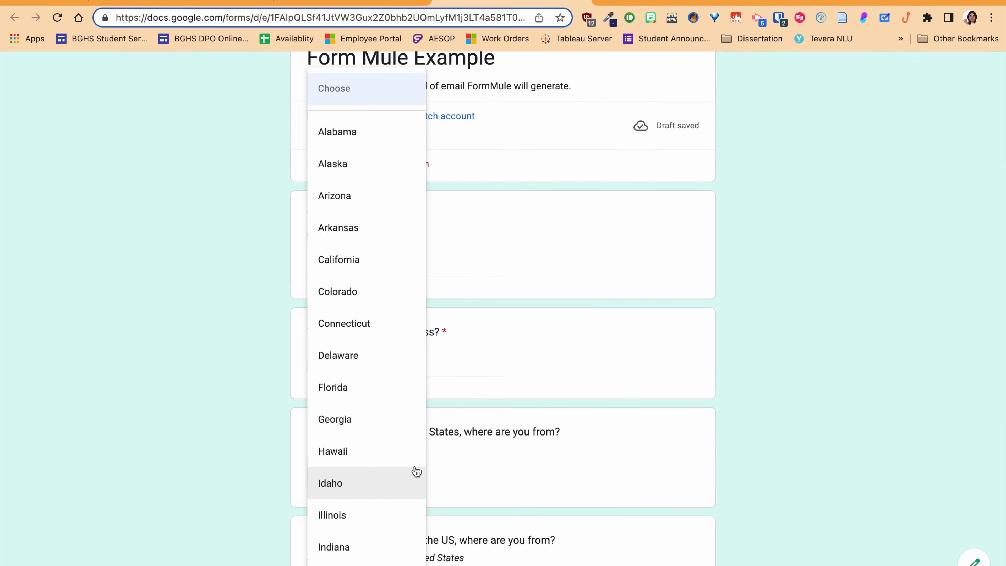
key(Down)
key(Return)
- Tick office link, OneTab, PowerPoint and Google Slides resources, then submit the response
scroll(416, 472, down, 9)
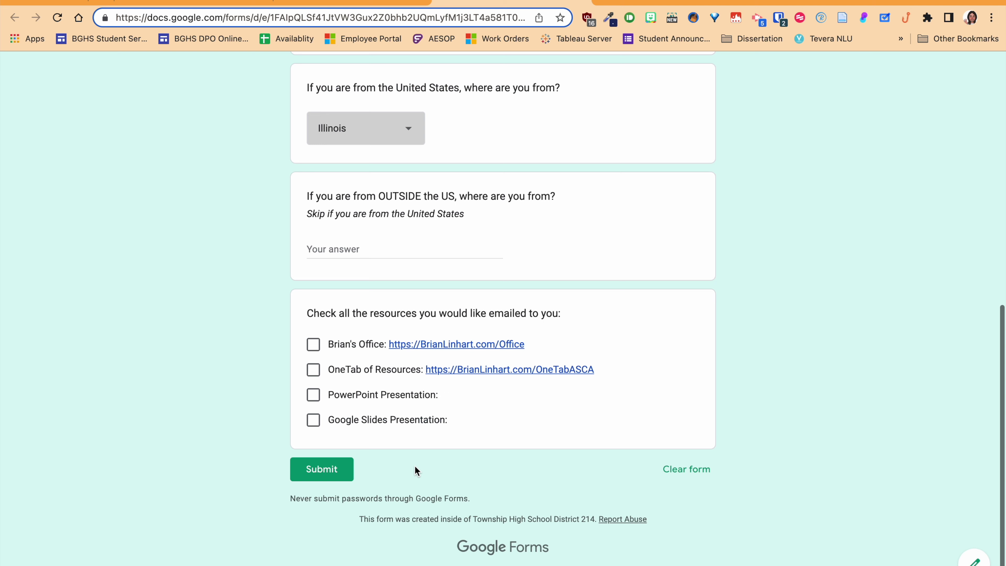
scroll(424, 357, up, 1)
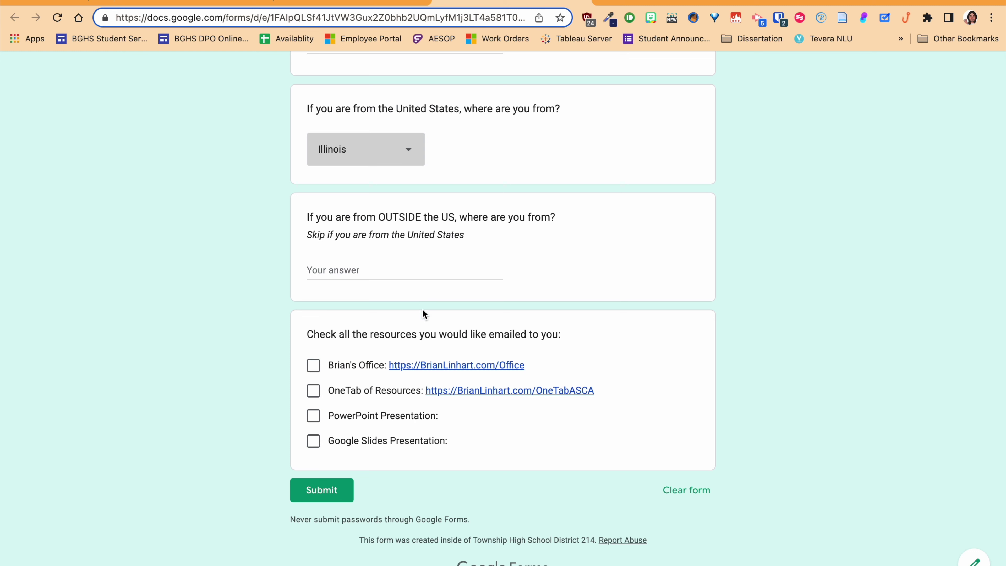
click(316, 368)
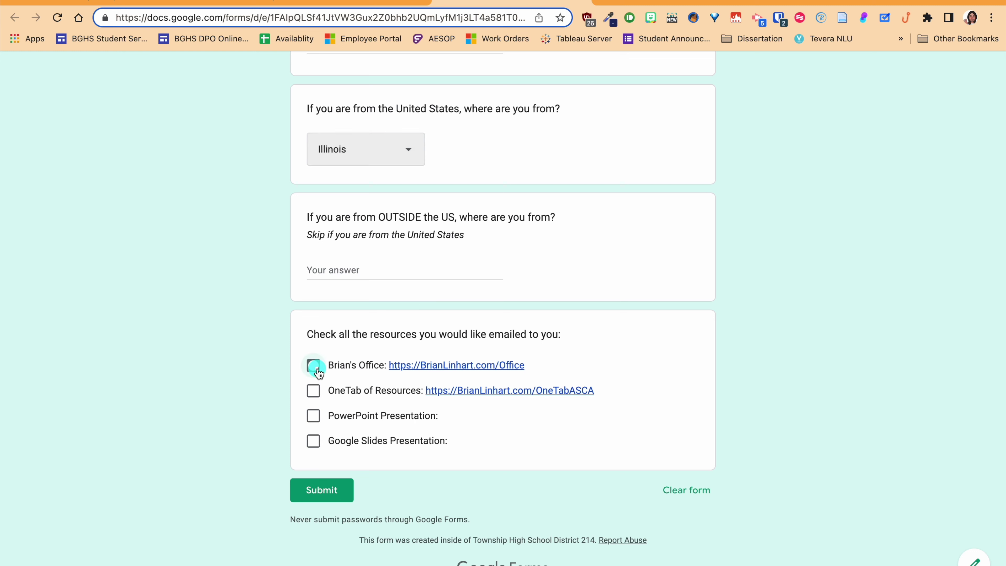
click(315, 393)
click(314, 417)
click(315, 443)
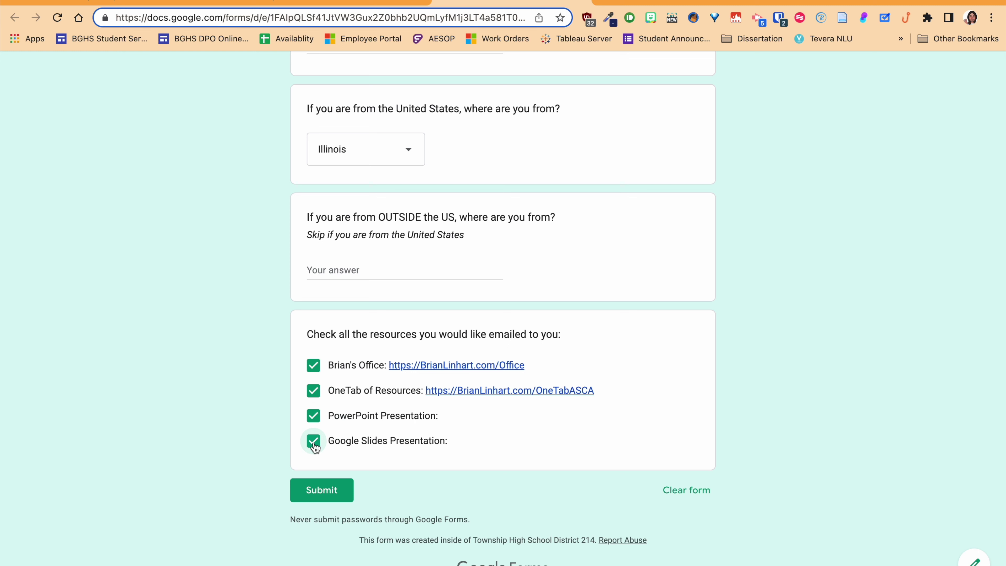
click(318, 491)
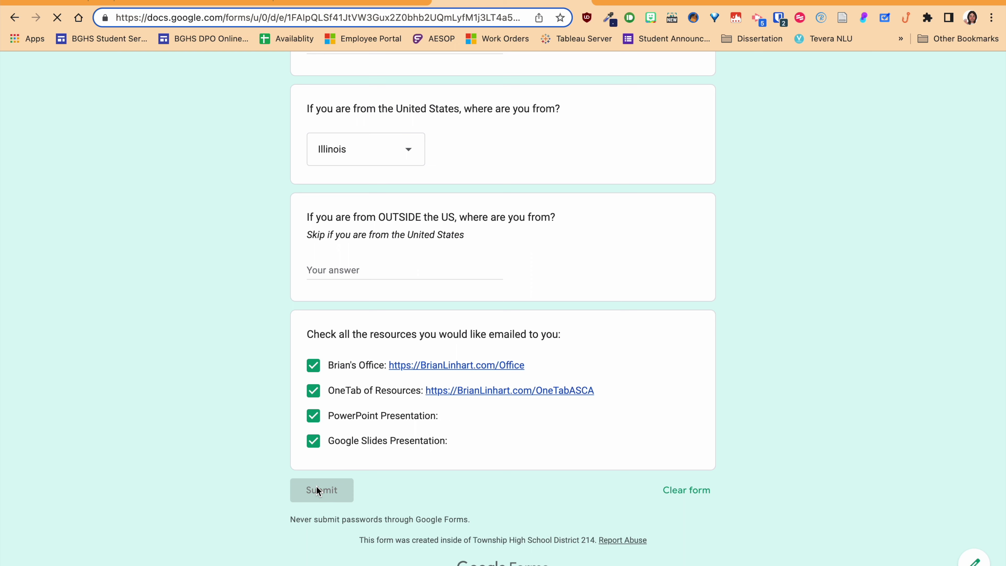
click(73, 2)
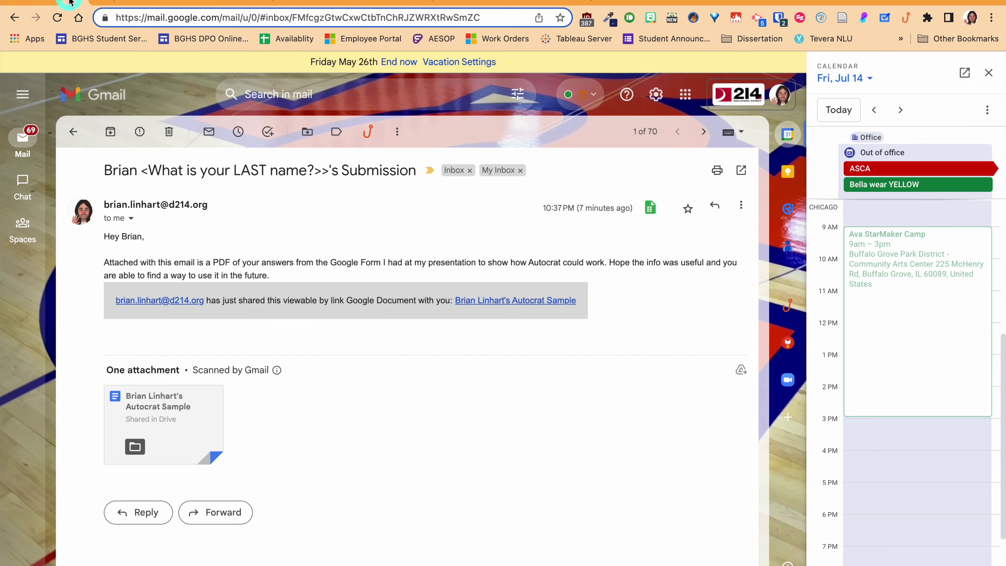
- Confirm the new response row shows the email sent, then hide the email template sheet
click(214, 4)
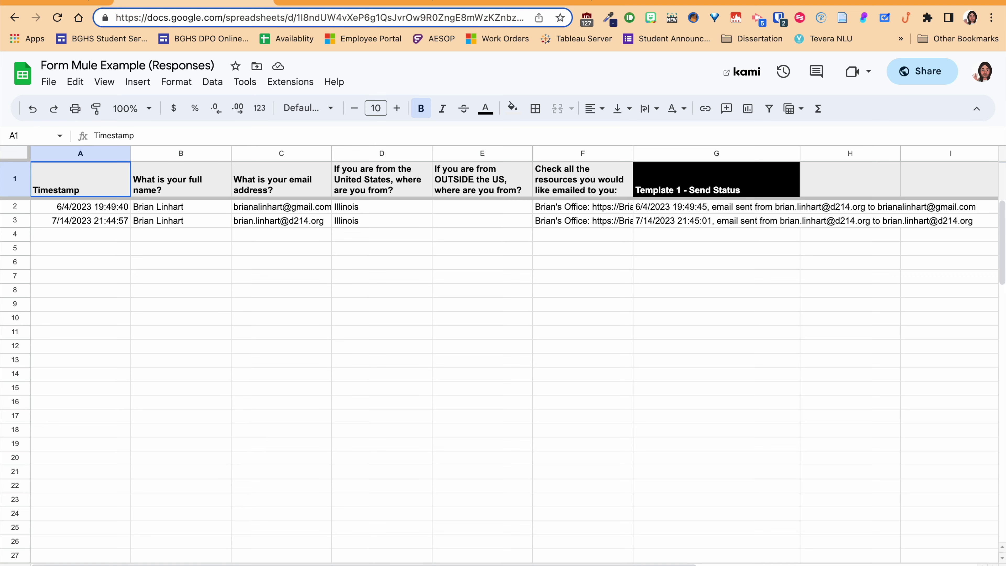
click(214, 565)
scroll(128, 398, down, 10)
scroll(131, 400, up, 10)
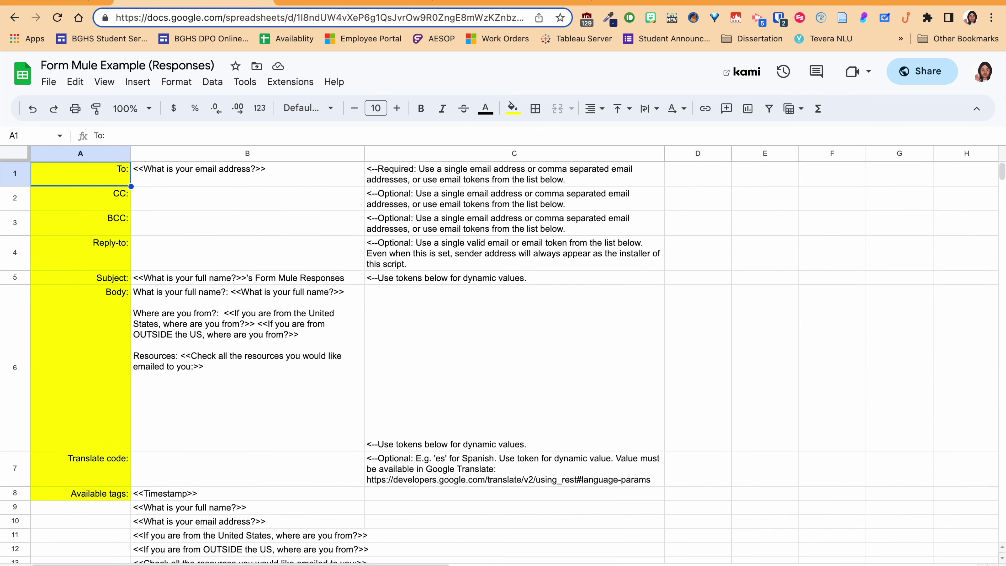
right_click(131, 564)
click(132, 480)
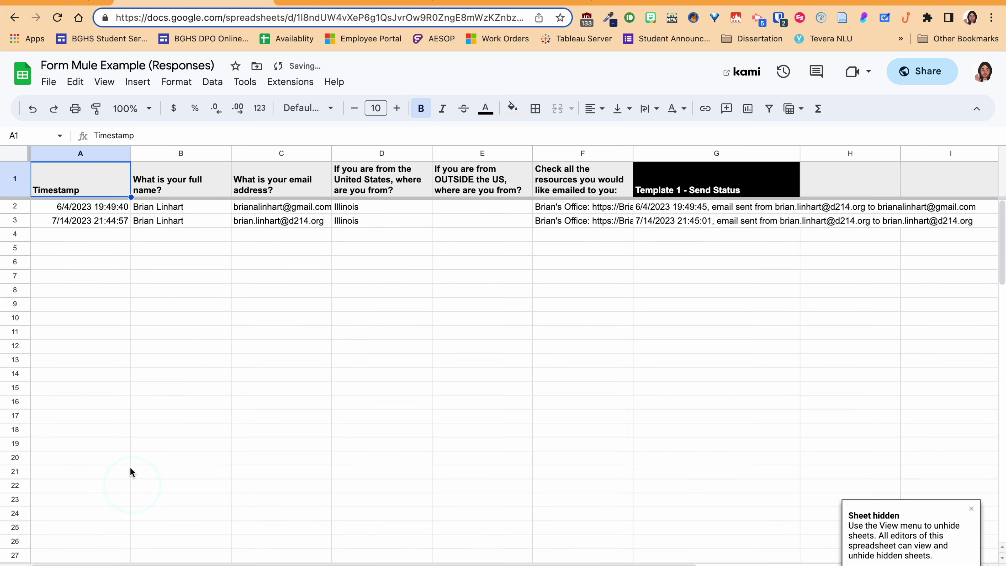
click(76, 3)
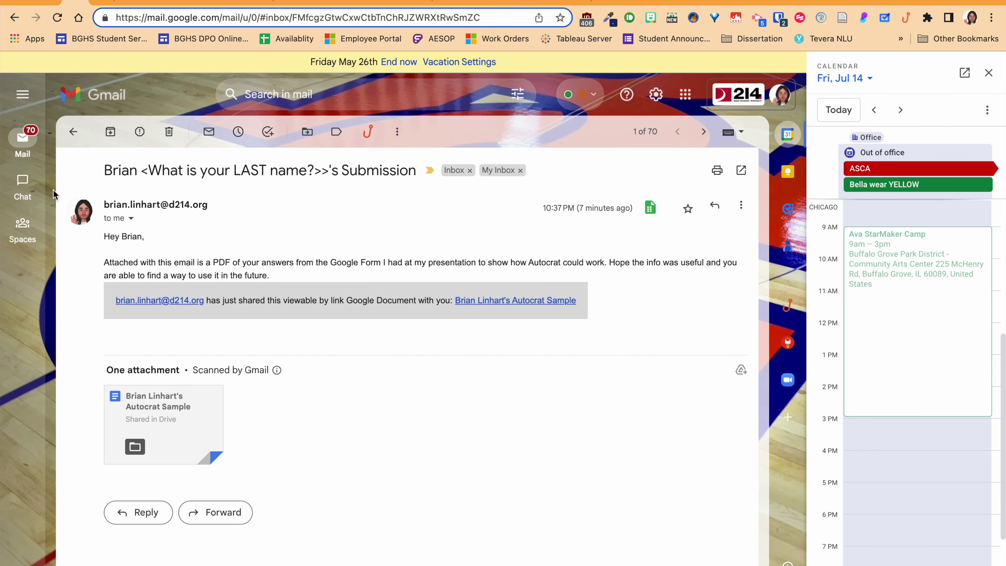
- Open the newest Form Mule Responses email in the inbox, then return to the form's confirmation page
mouse_move(30, 141)
click(101, 187)
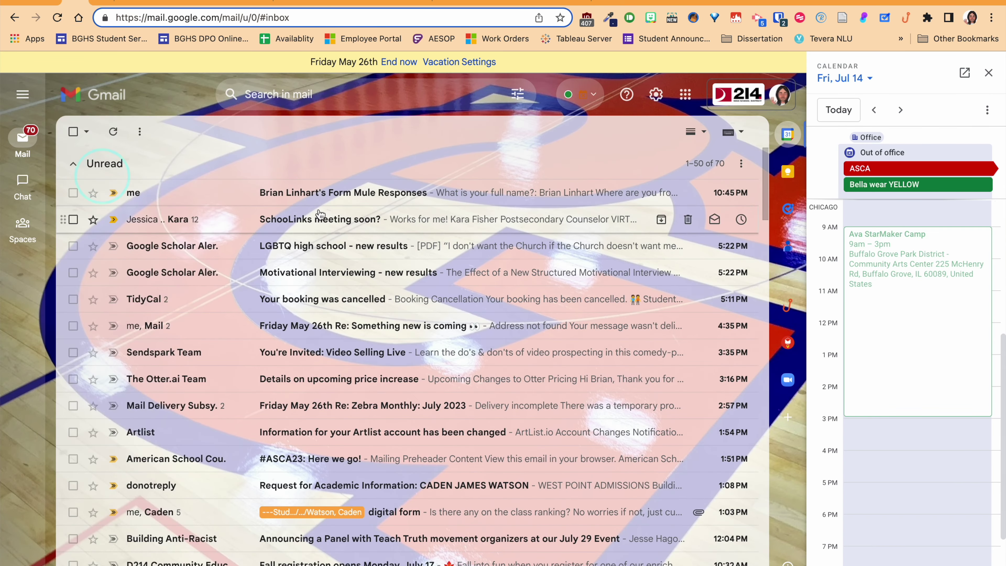
click(327, 194)
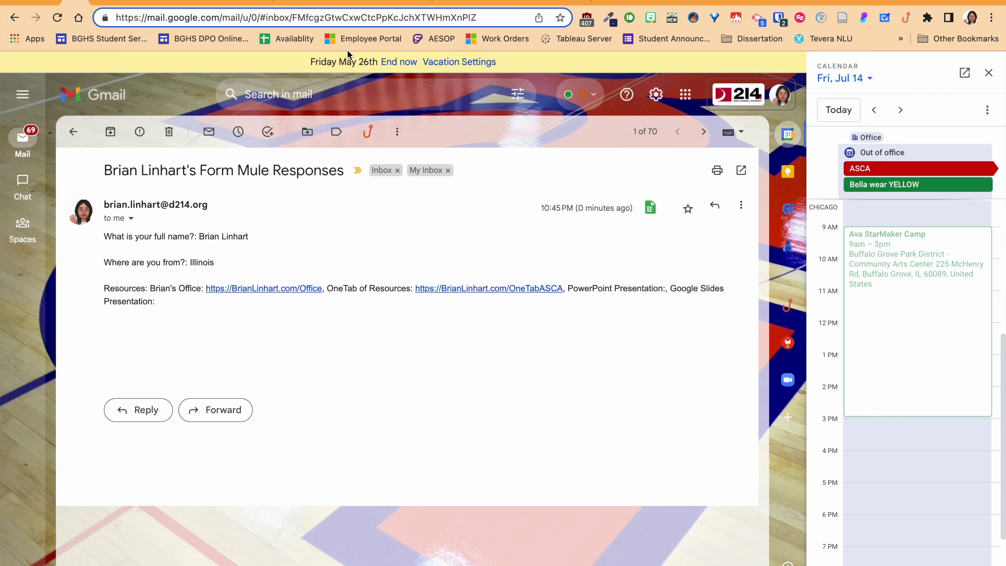
click(217, 4)
click(321, 3)
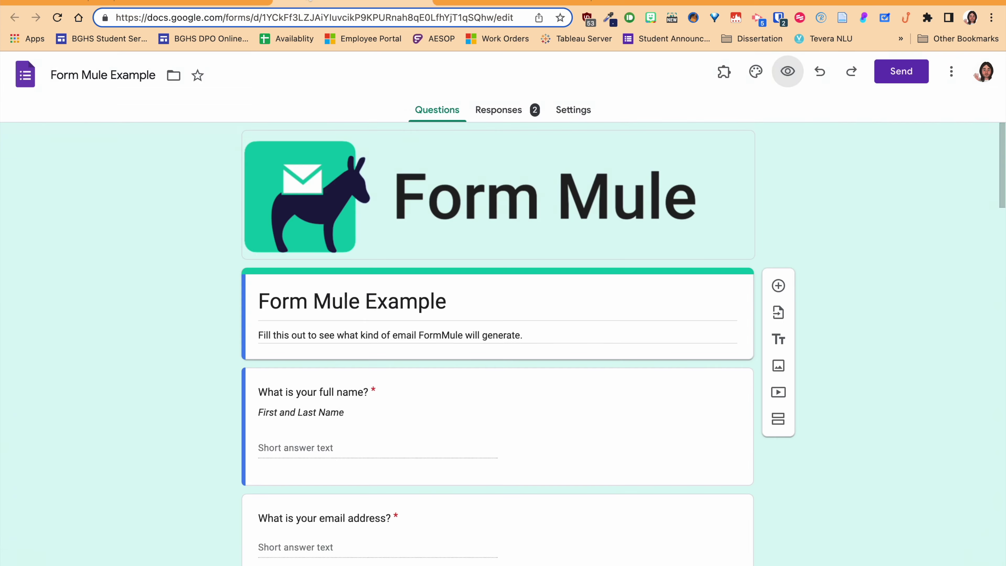
click(456, 3)
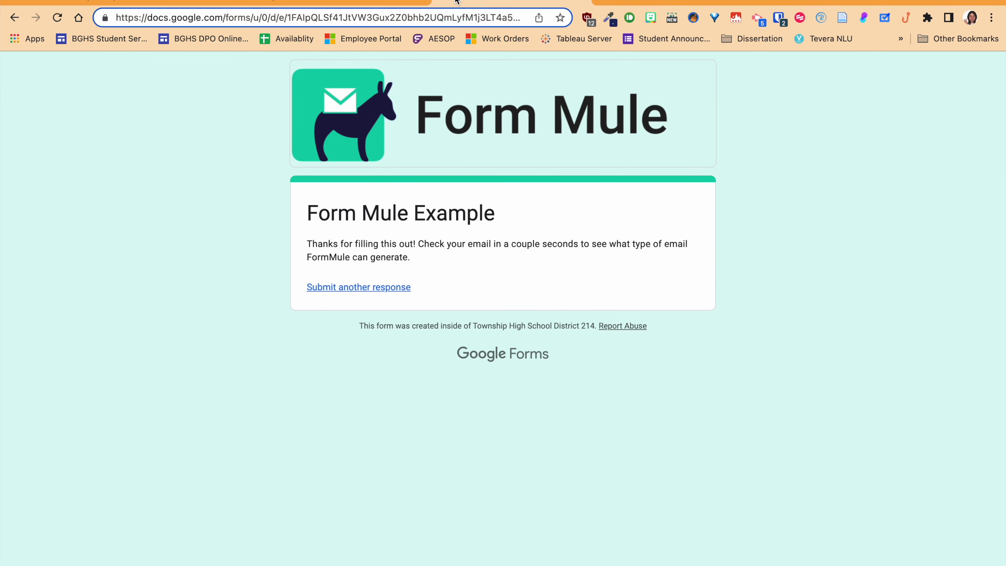